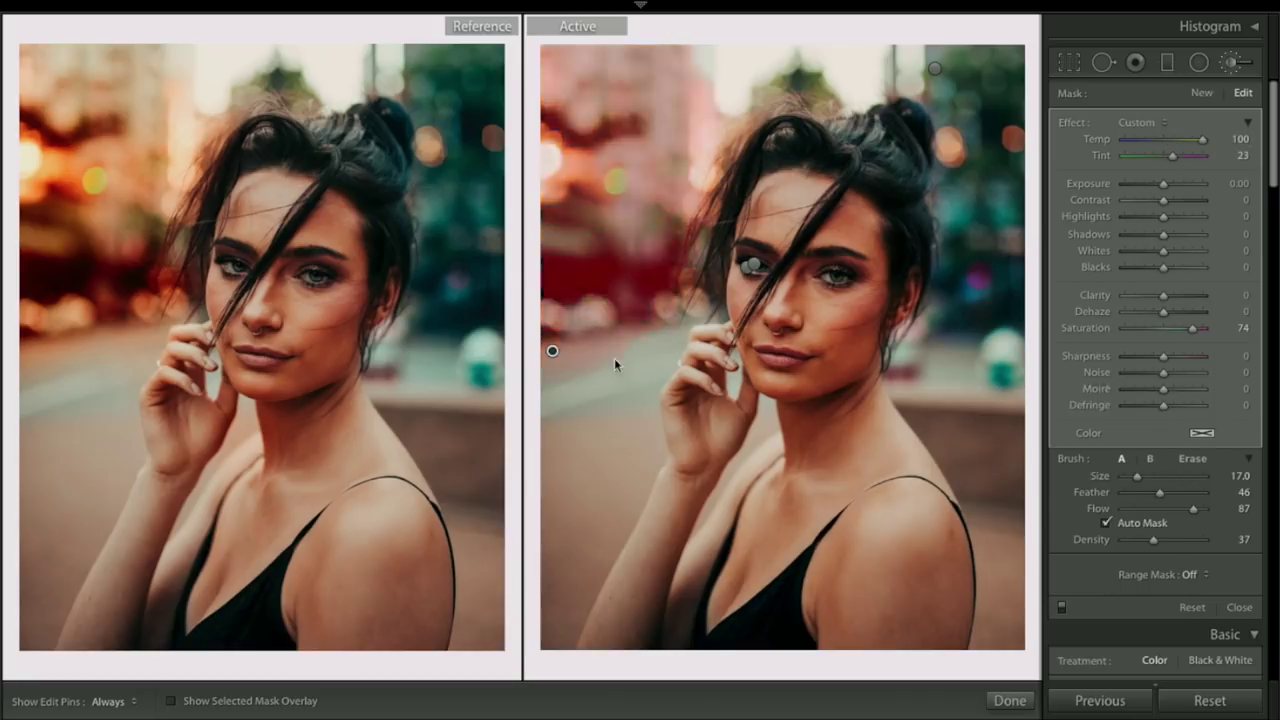
key("k")
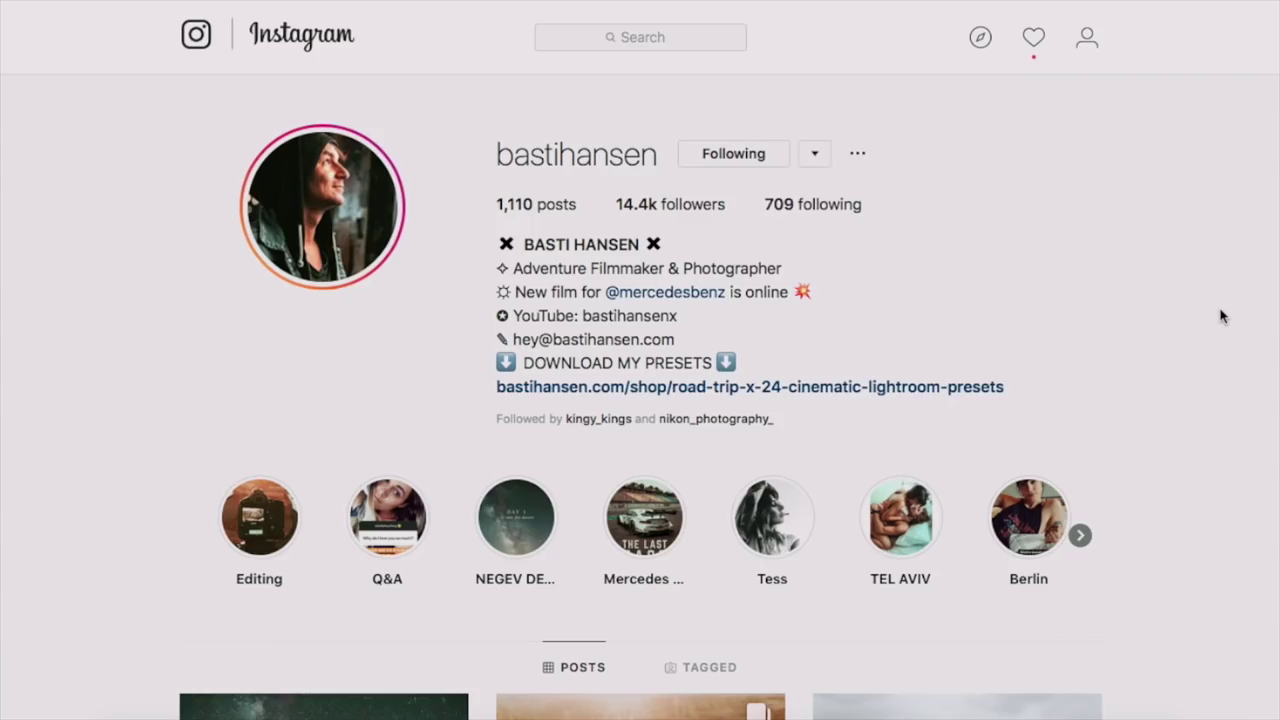
Look through the photographer's Instagram profile and examine the colour style of the posted photos.
scroll(1220, 316, "down", 10)
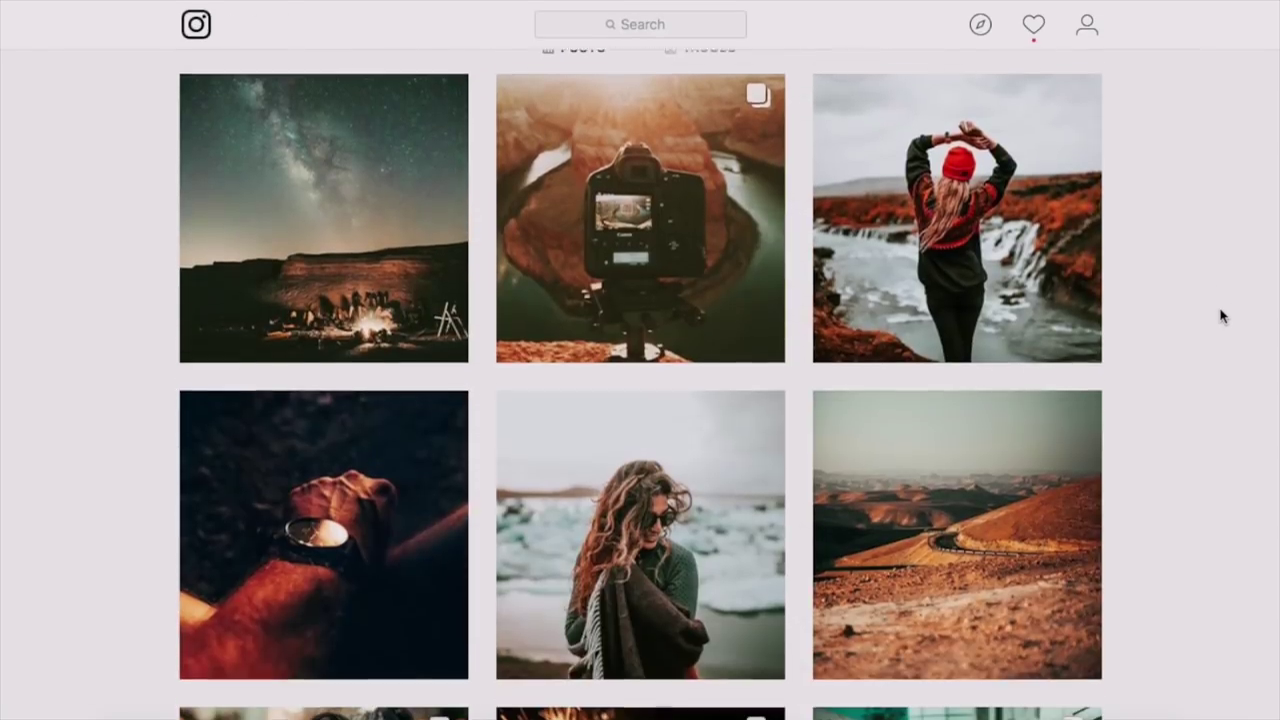
scroll(1220, 316, "down", 7)
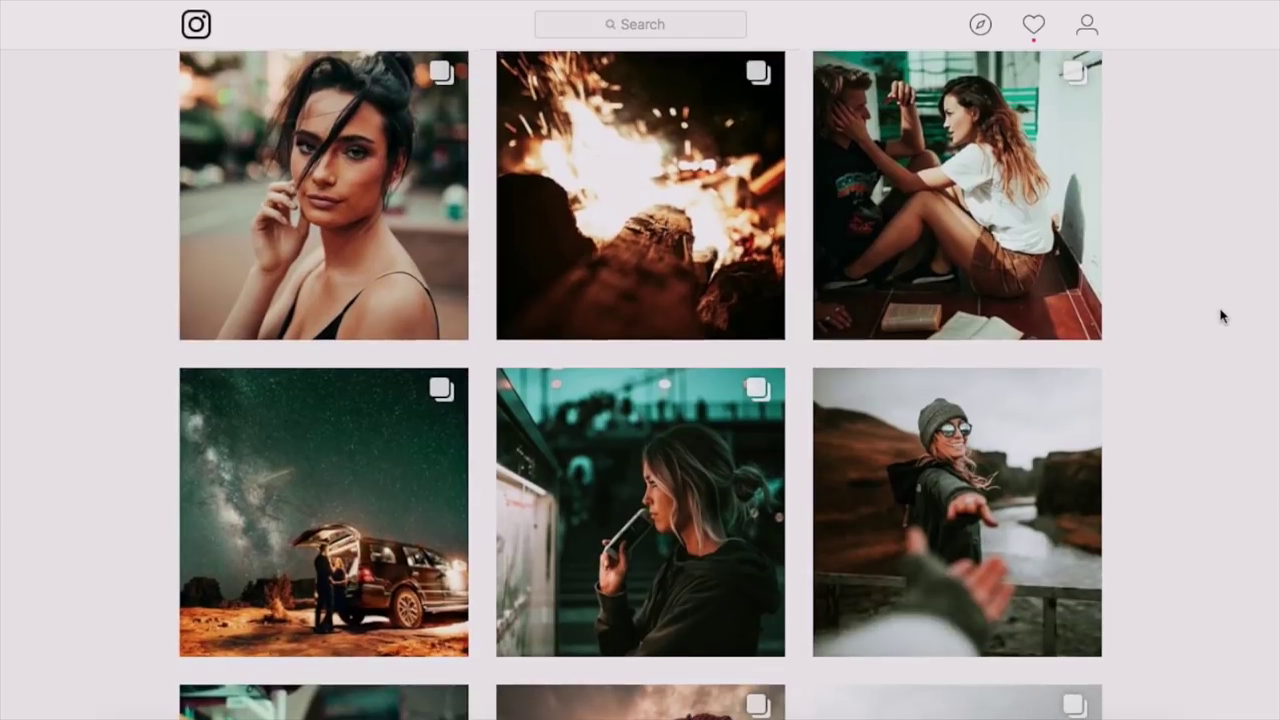
scroll(1220, 316, "down", 2)
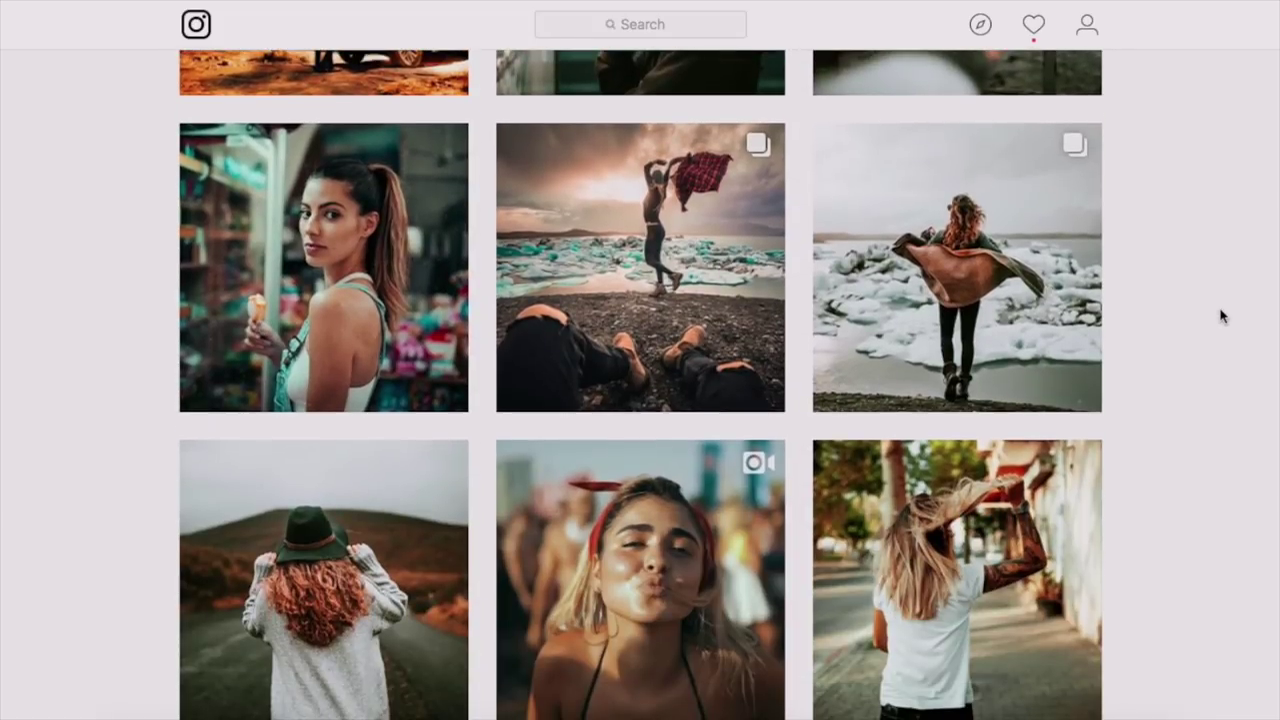
scroll(1220, 316, "down", 1)
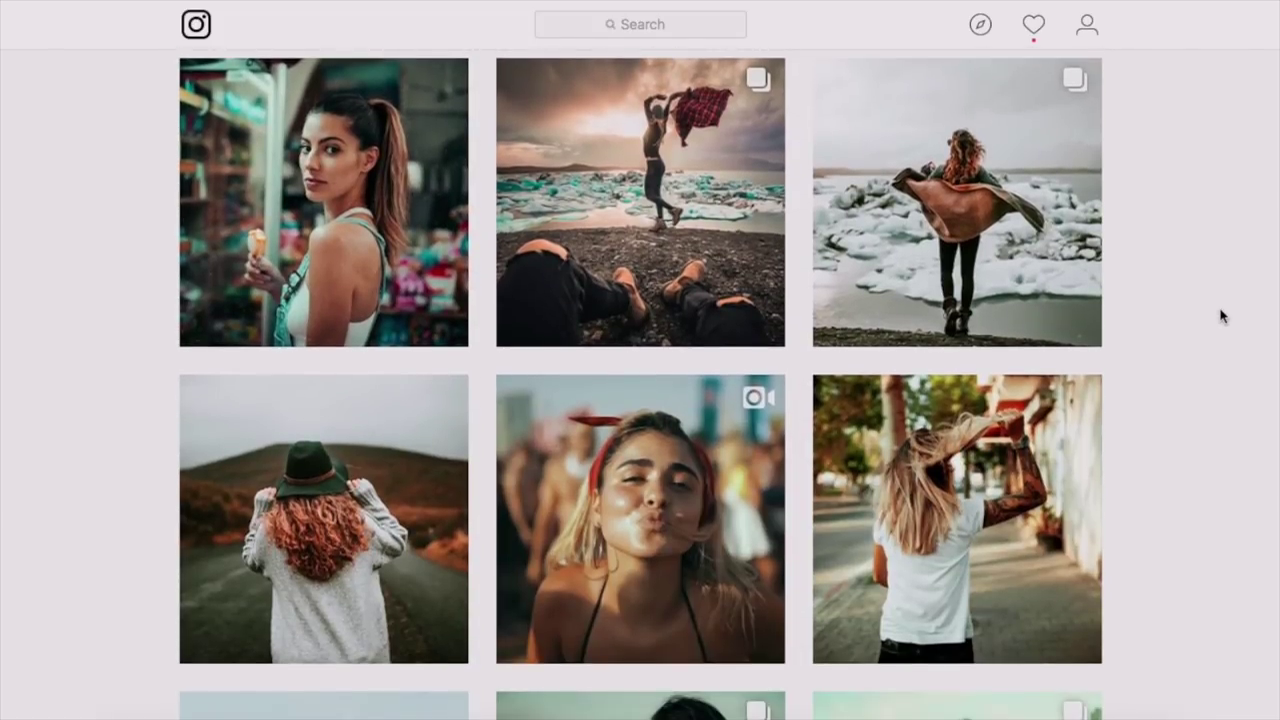
scroll(1220, 316, "down", 8)
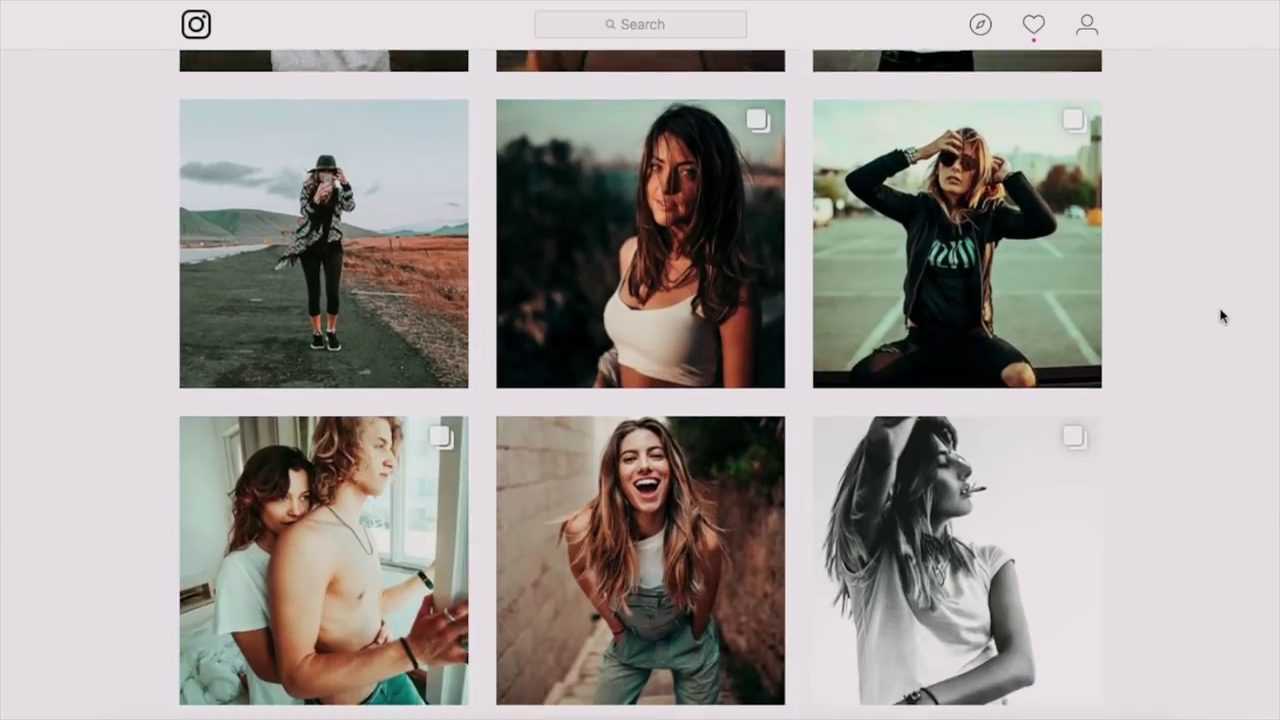
scroll(1220, 316, "down", 5)
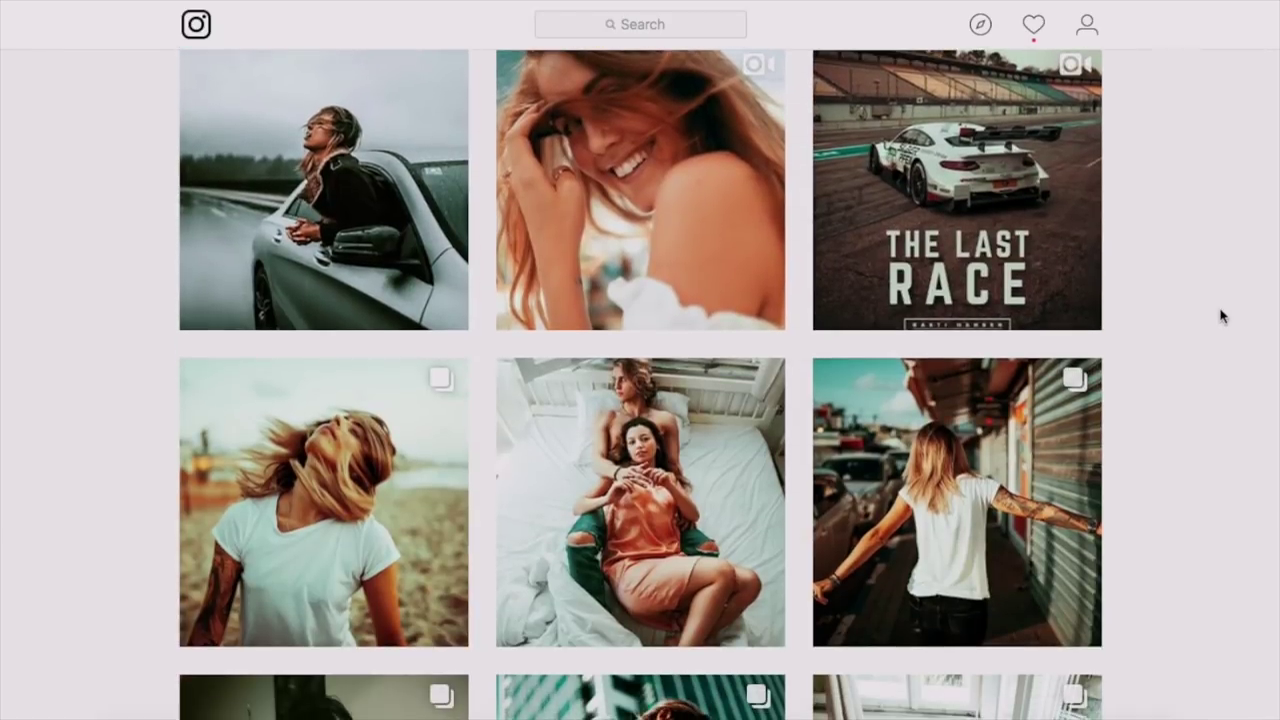
scroll(1220, 316, "down", 6)
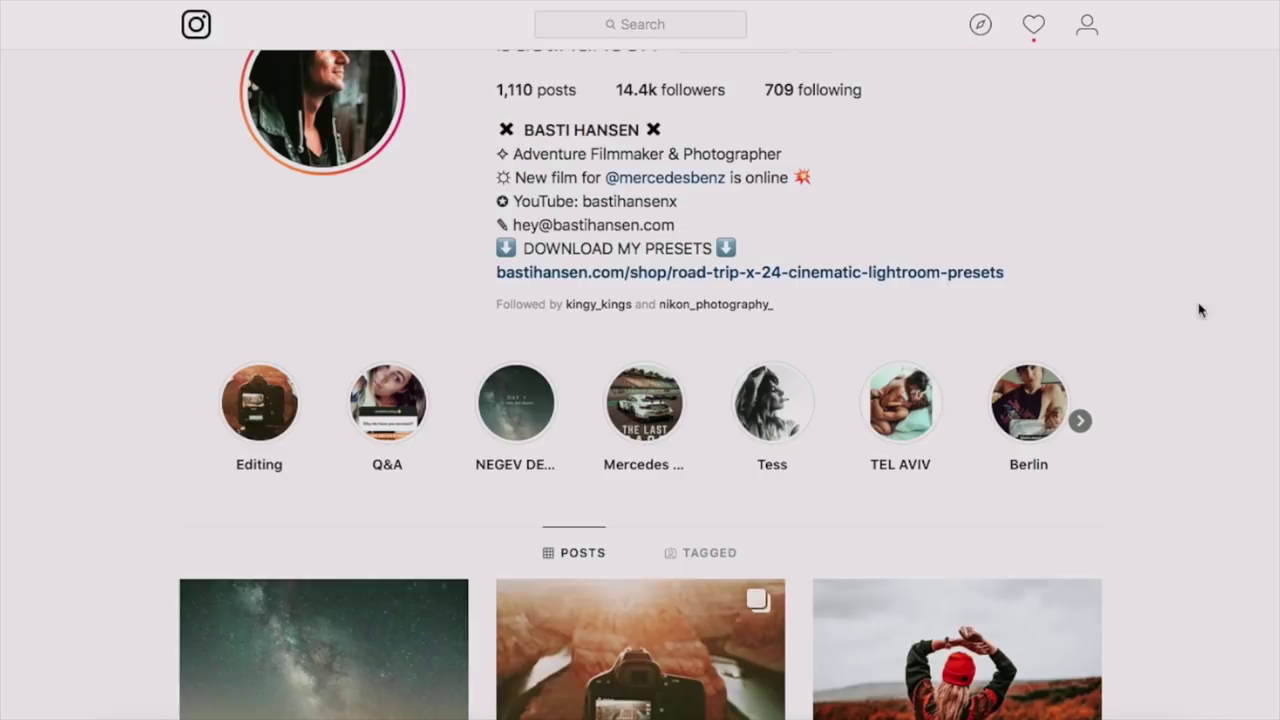
scroll(1200, 310, "up", 2)
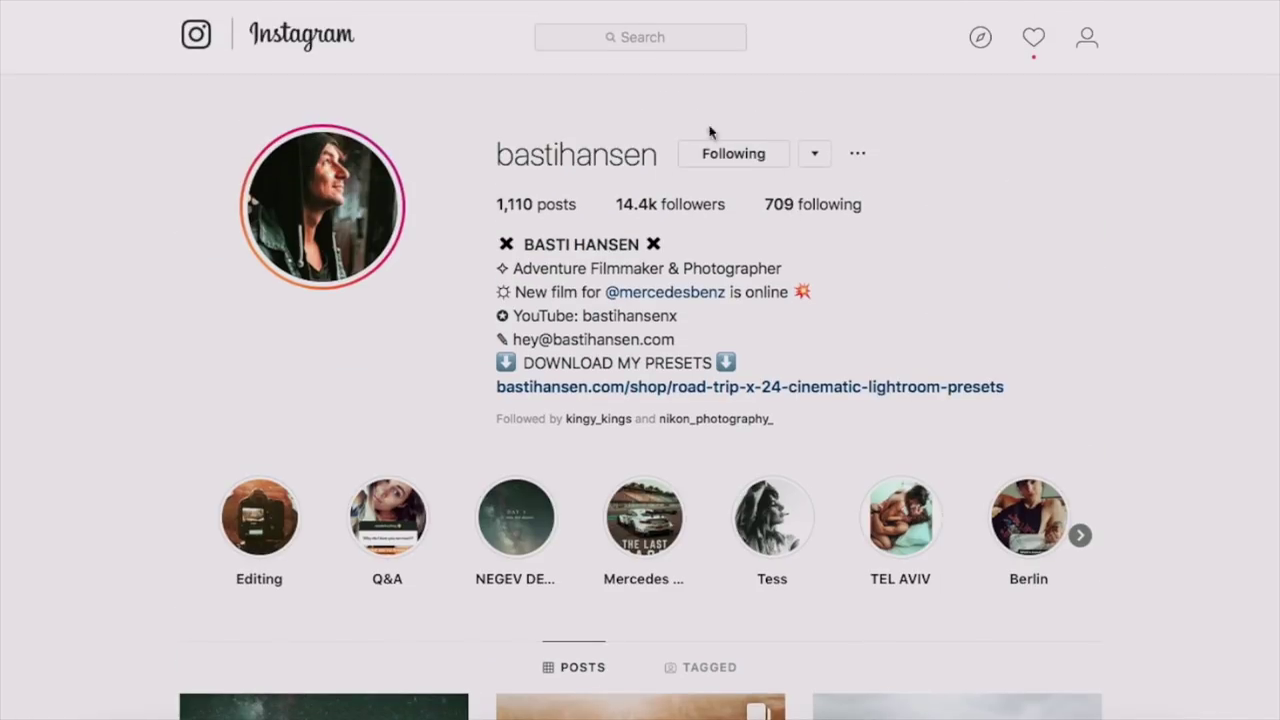
scroll(969, 402, "down", 12)
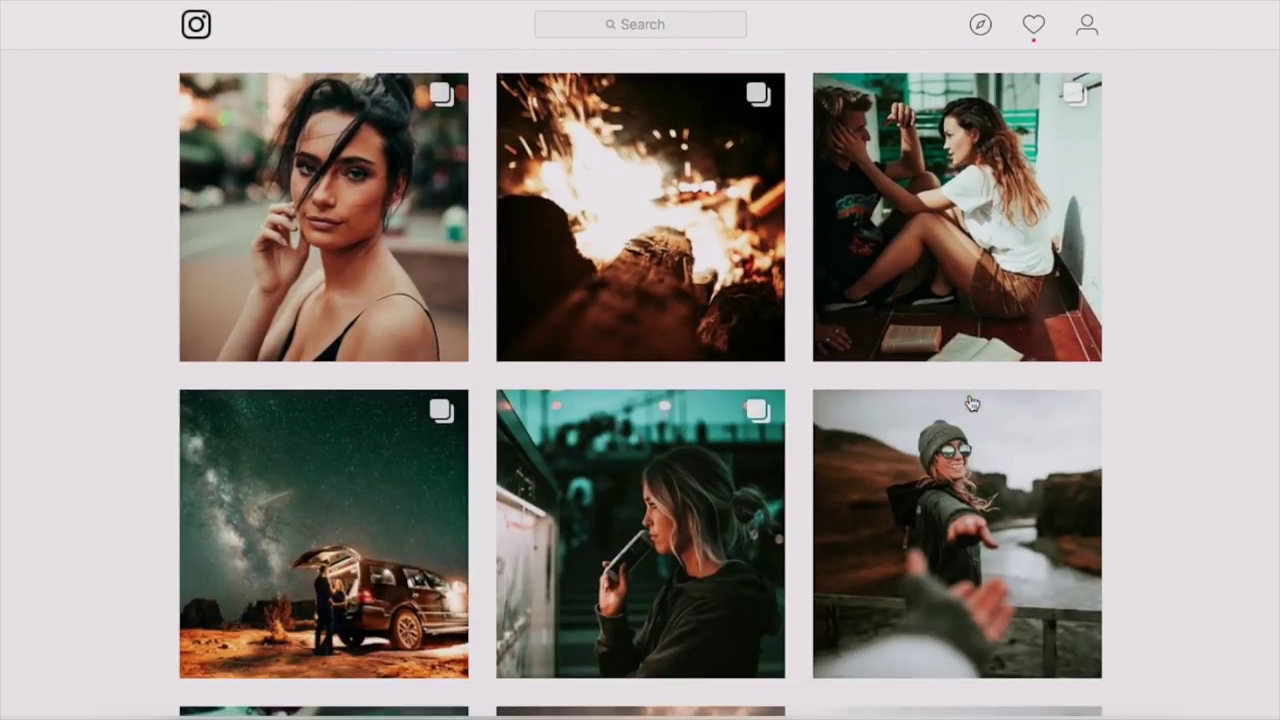
scroll(969, 402, "up", 12)
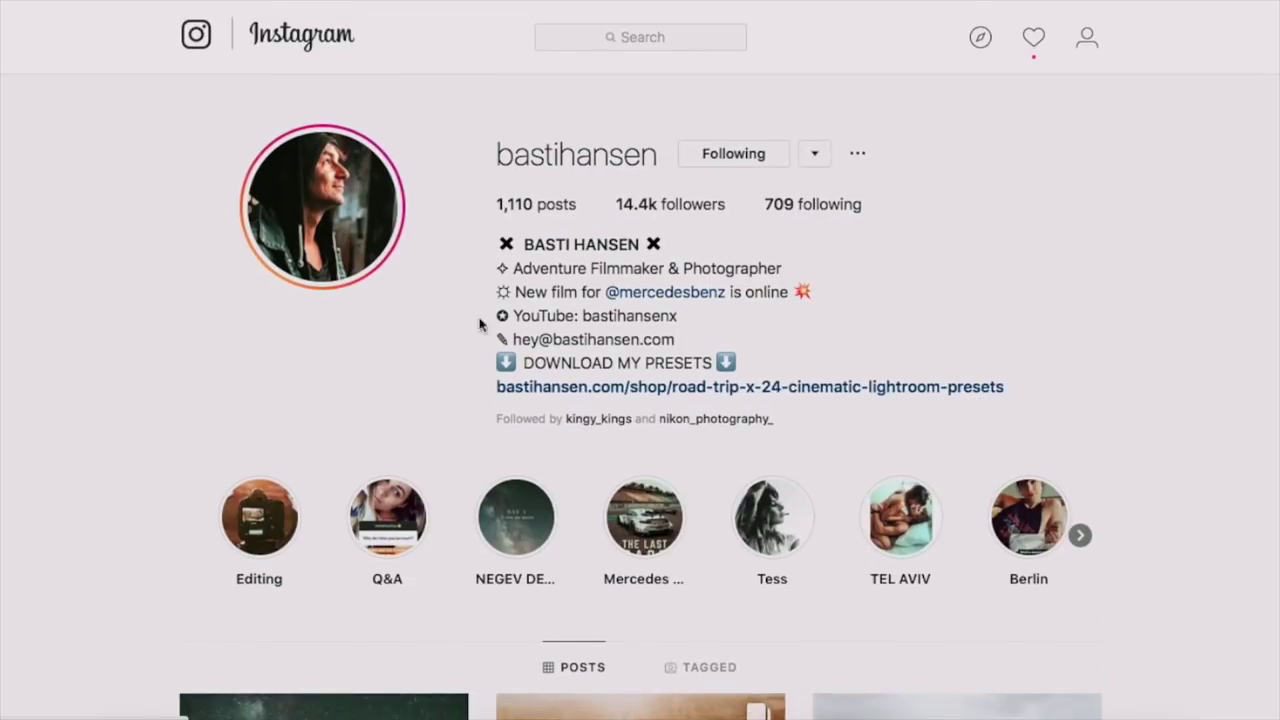
Open the Road Trip X preset shop page linked in the Instagram profile and read through its product description.
left_click(763, 396)
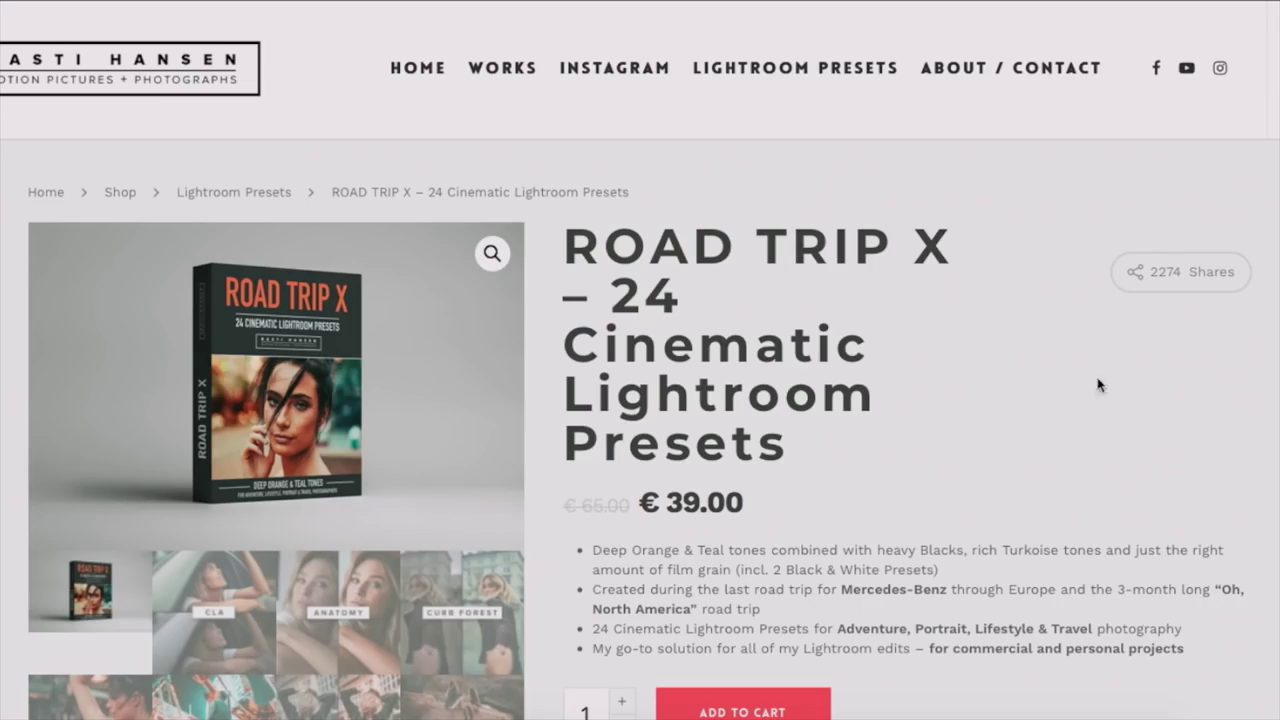
scroll(986, 394, "down", 7)
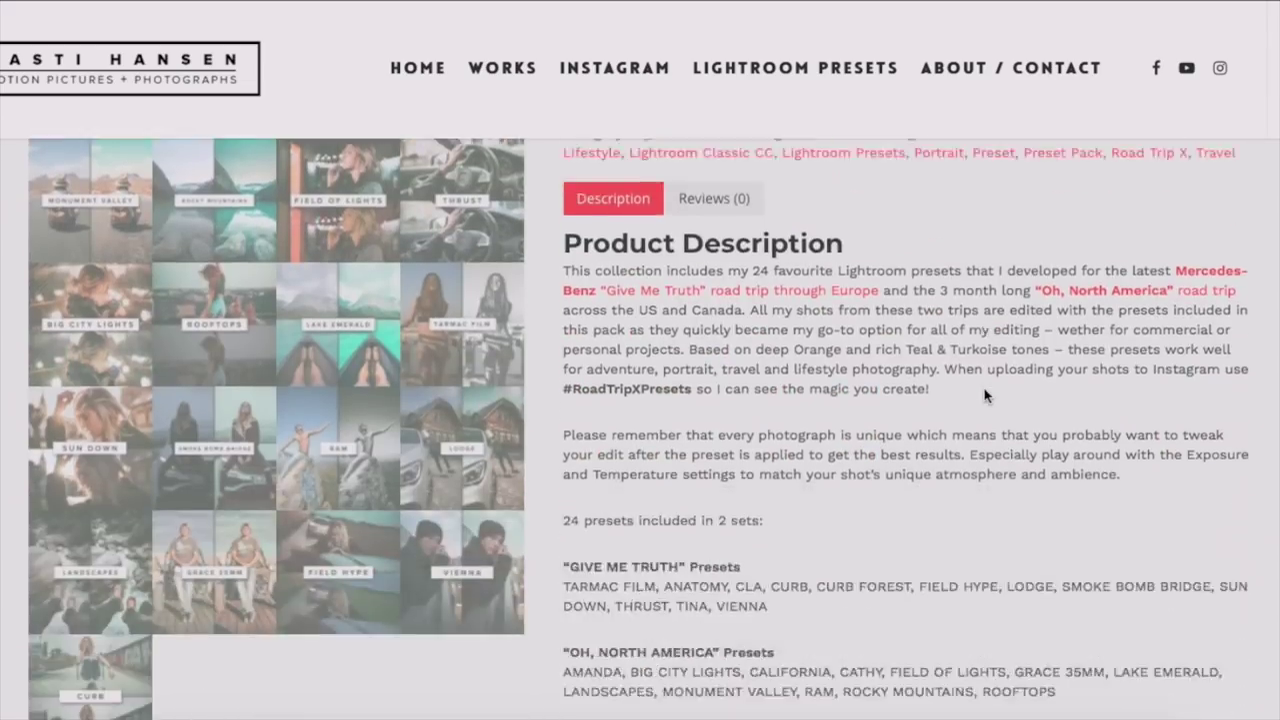
scroll(984, 396, "down", 5)
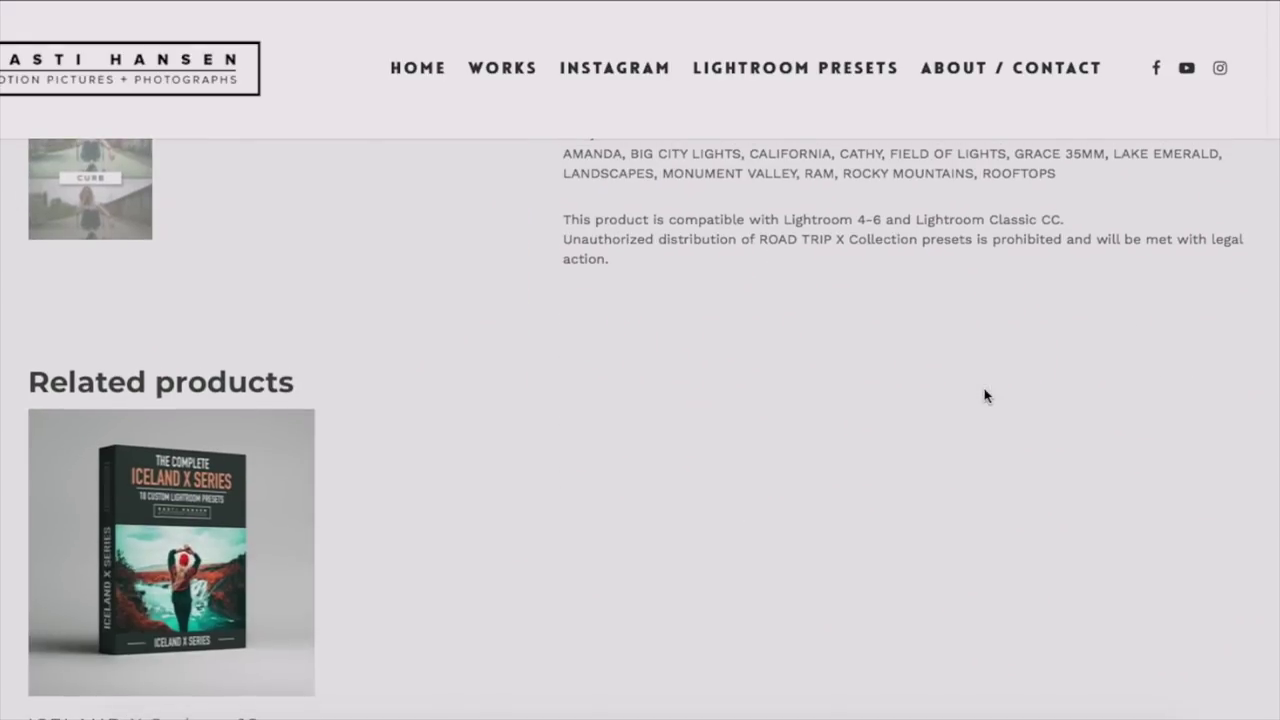
scroll(983, 394, "down", 2)
scroll(983, 394, "up", 15)
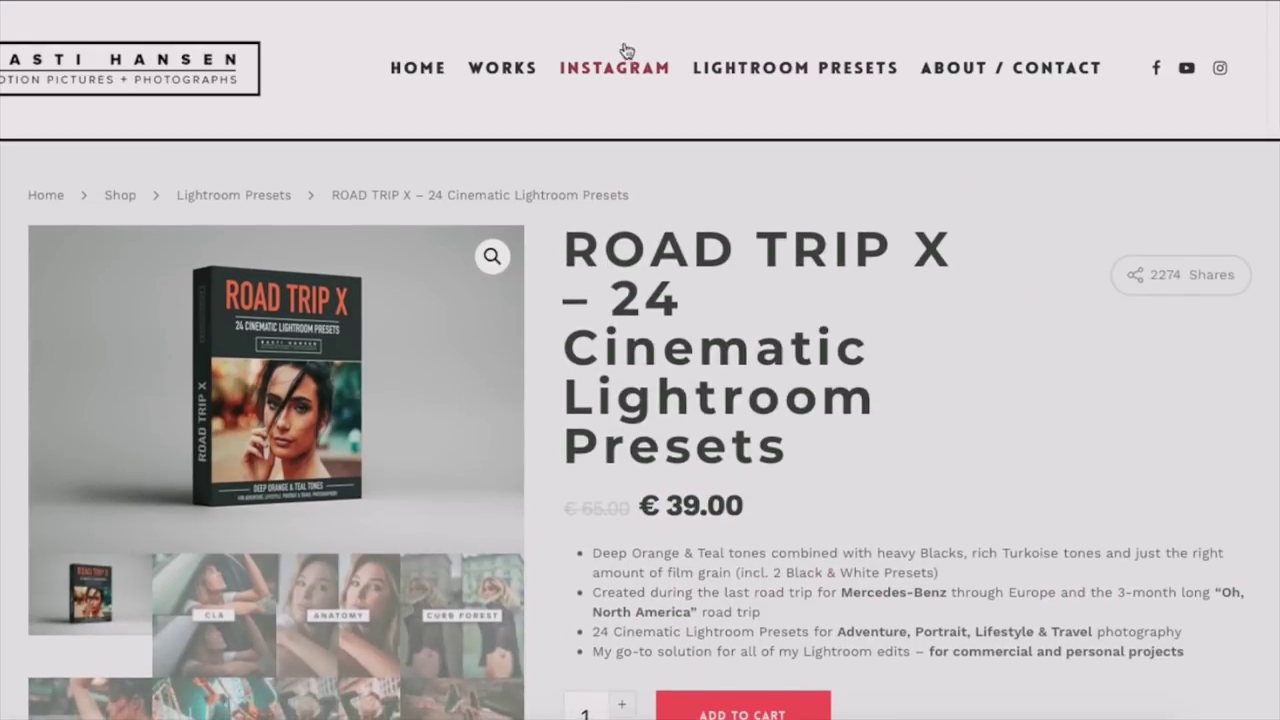
Return to the photographer's Instagram profile and examine the colour tones of the portrait and travel posts.
left_click(626, 50)
scroll(843, 420, "down", 6)
scroll(843, 425, "down", 5)
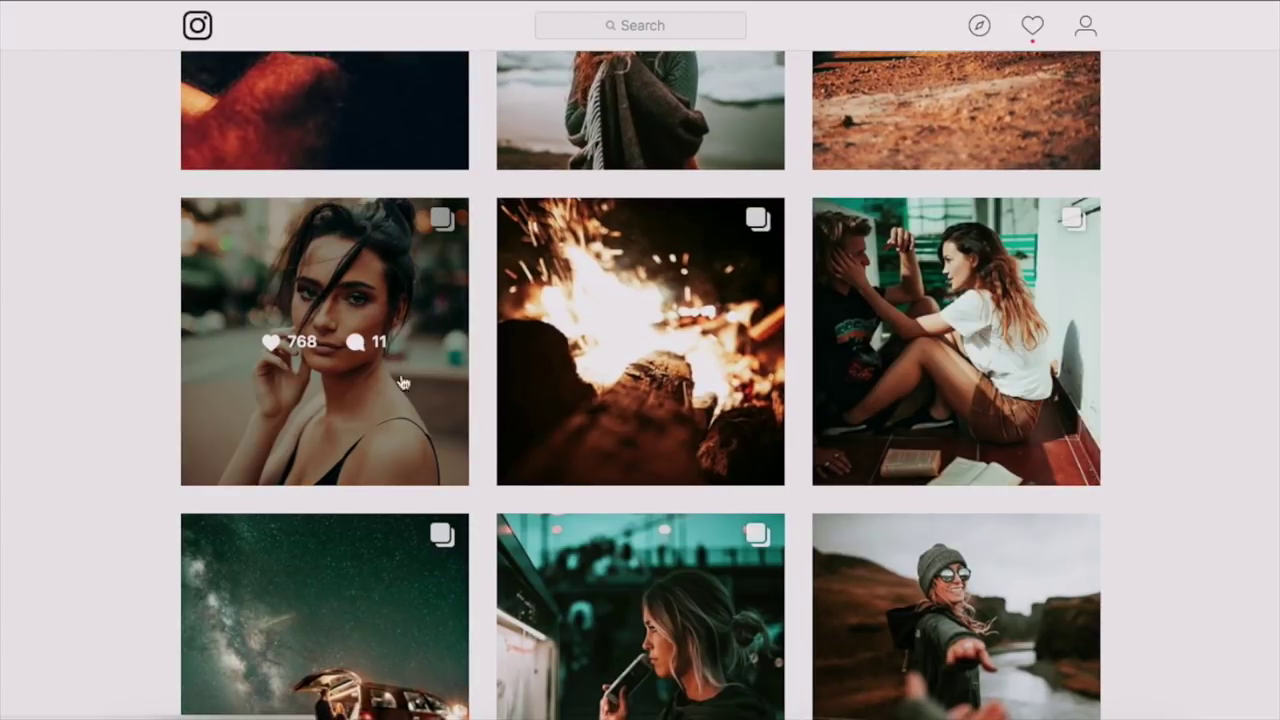
scroll(923, 422, "down", 8)
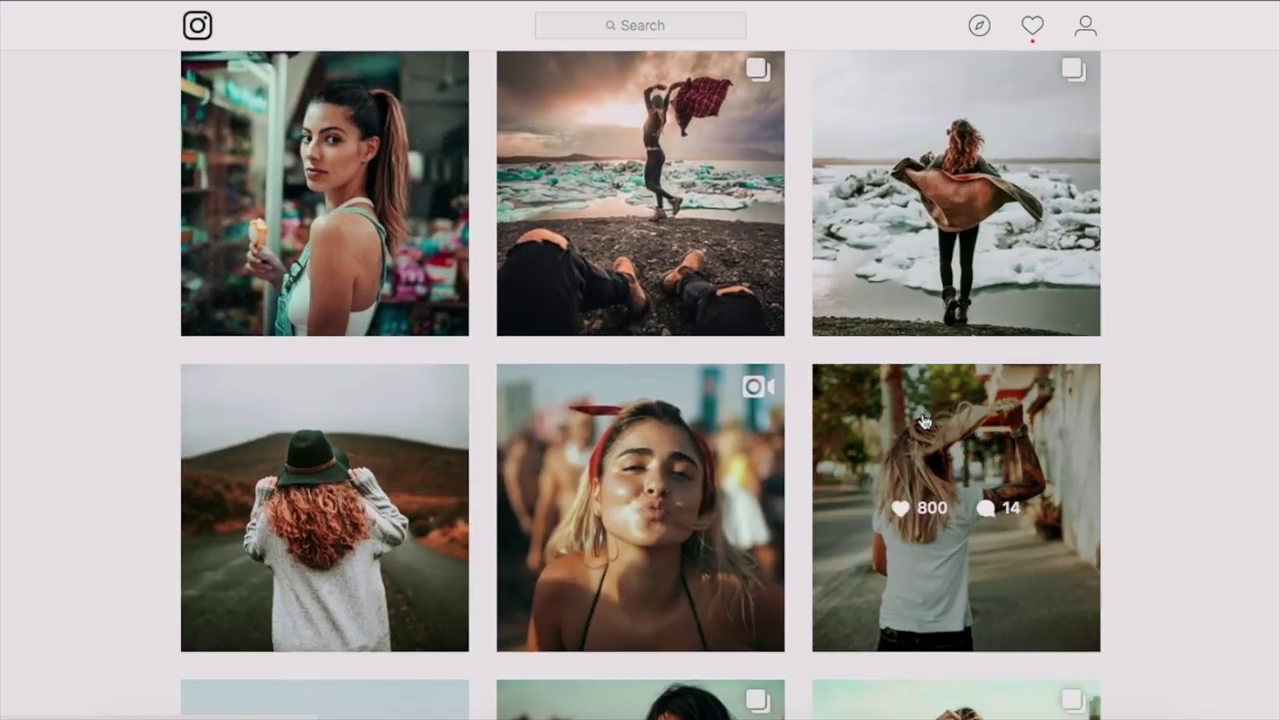
scroll(923, 422, "down", 5)
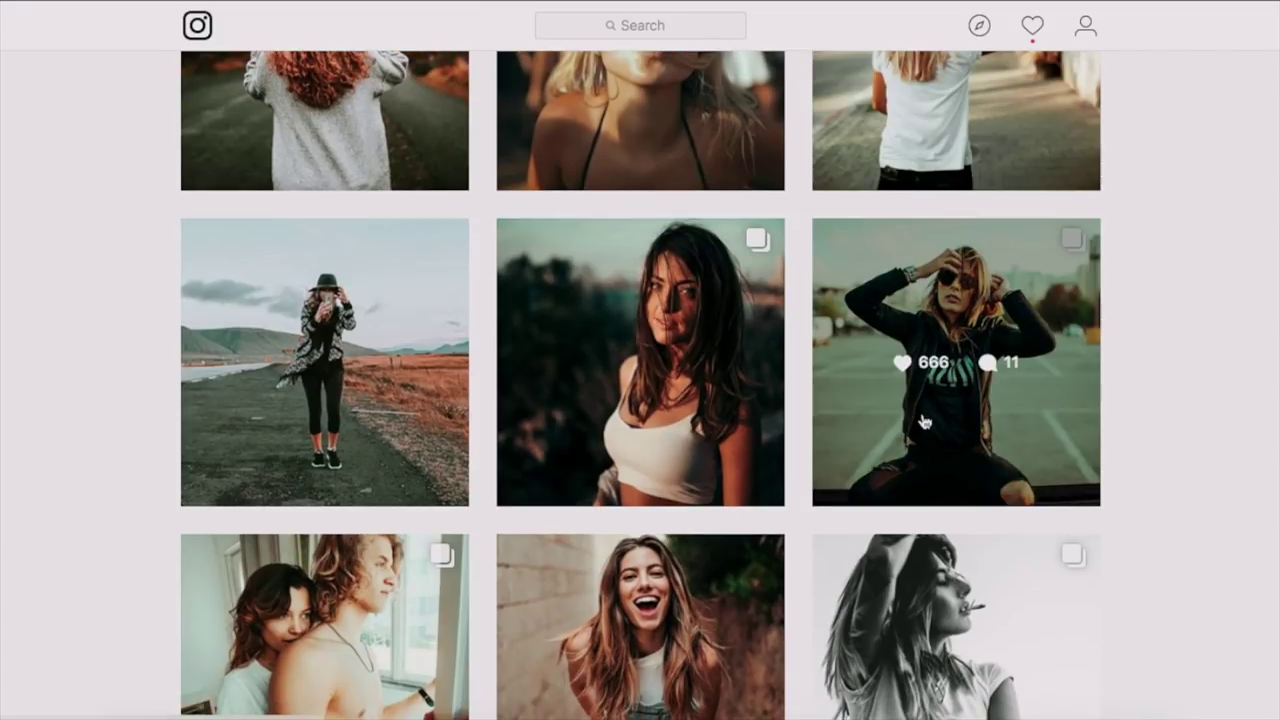
scroll(923, 422, "down", 12)
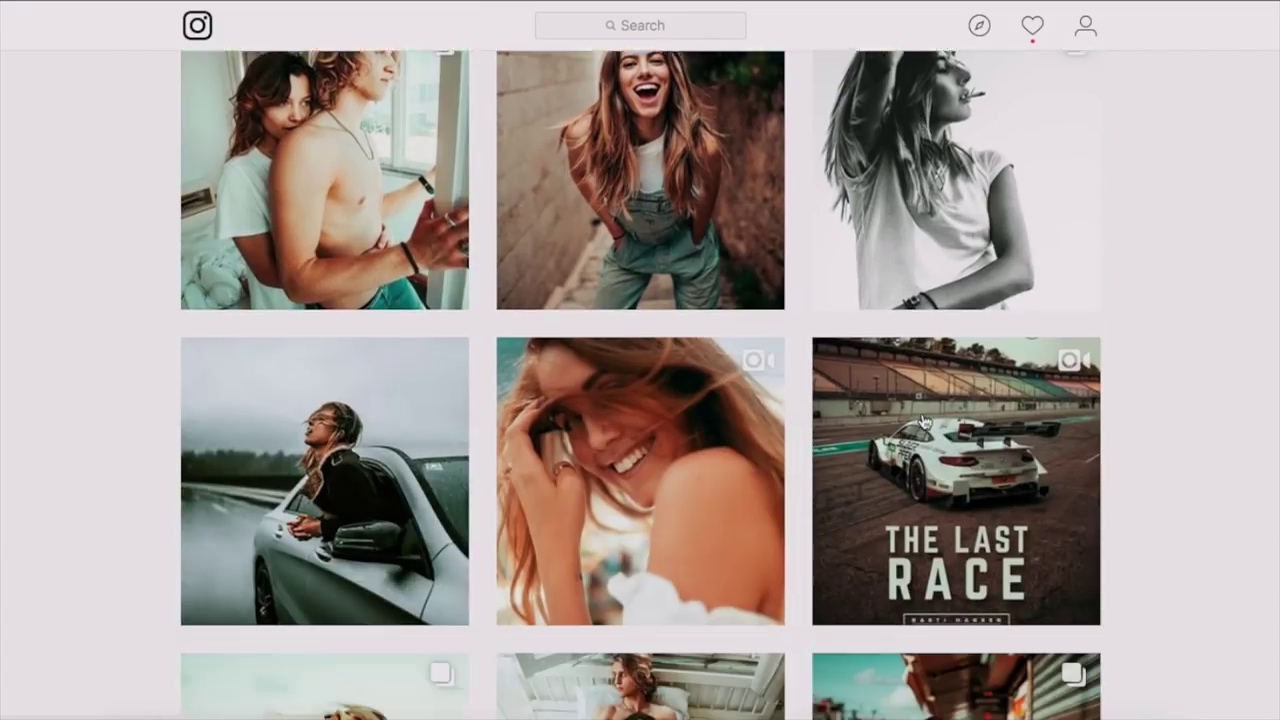
scroll(923, 422, "down", 7)
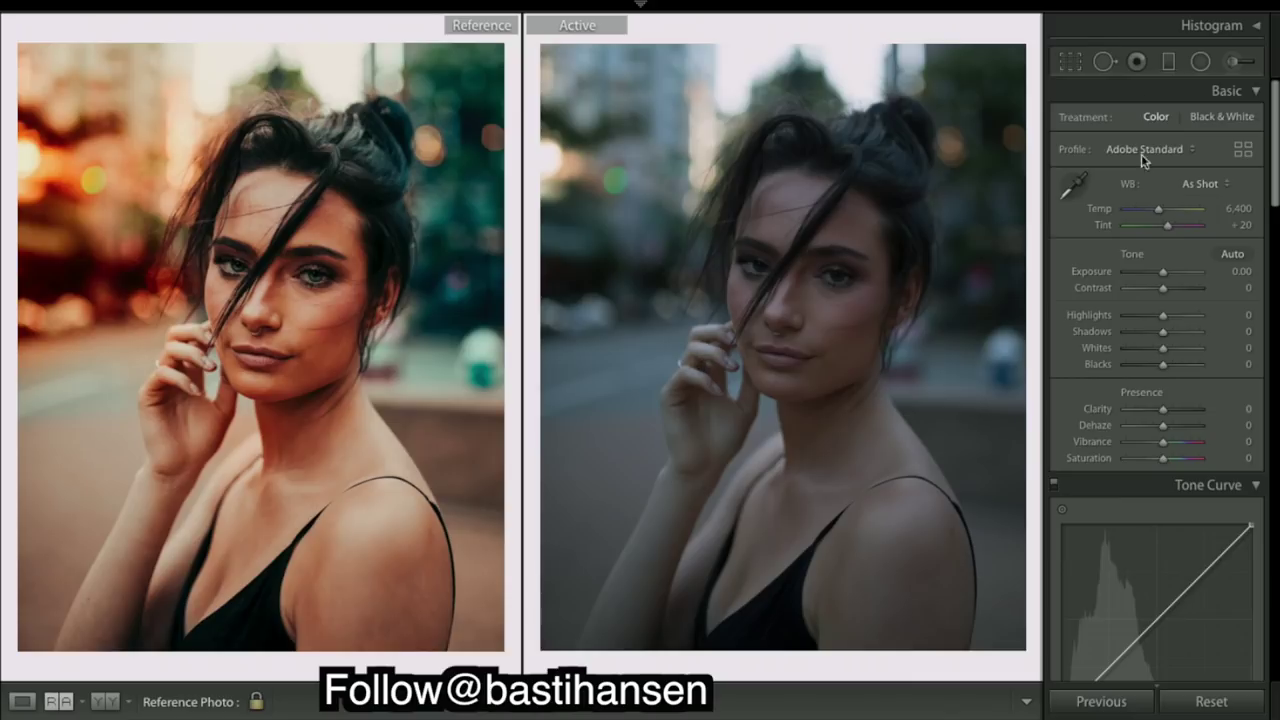
Switch to Lightroom, check the active portrait's framing with the Crop tool, and return to Reference View.
left_click(1072, 64)
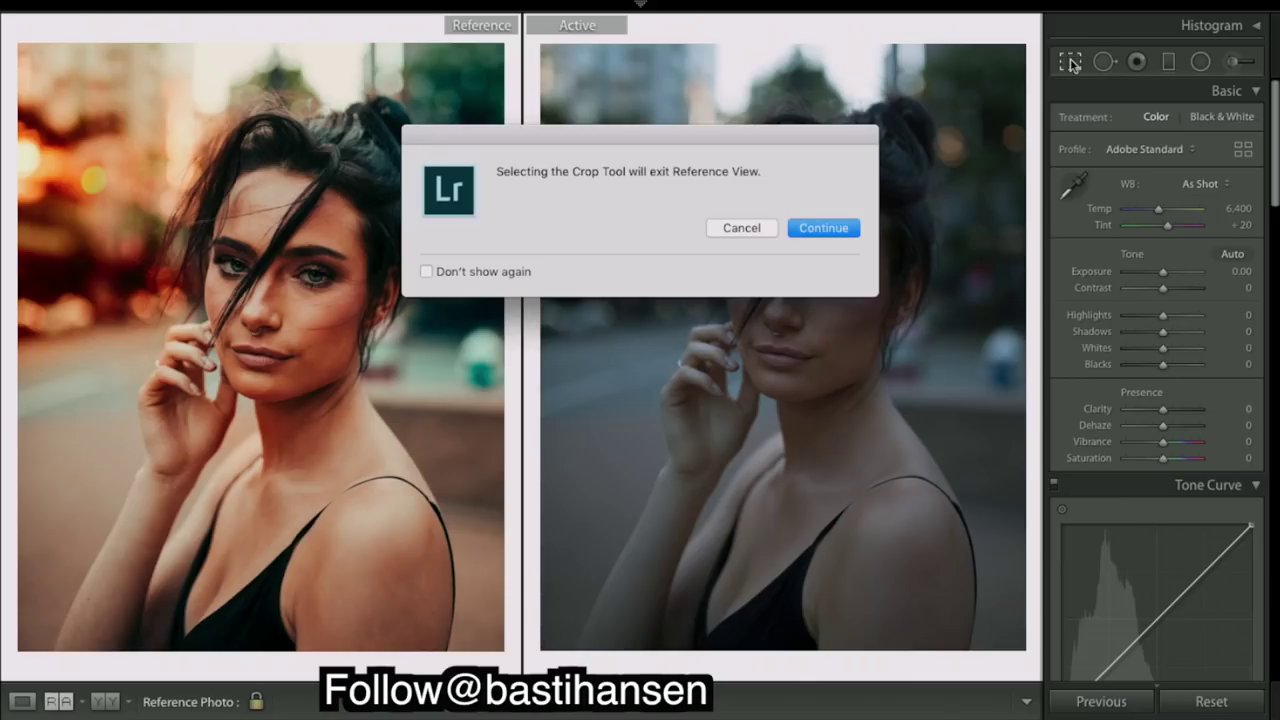
left_click(845, 230)
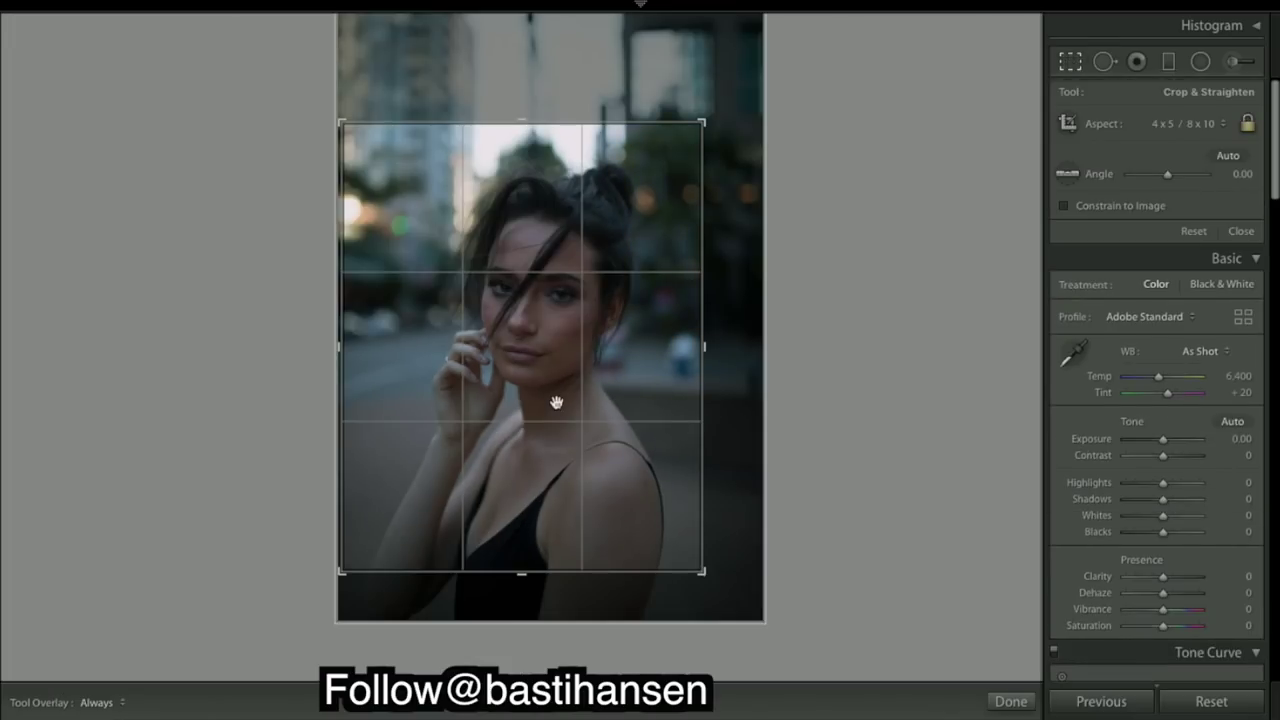
left_click(1010, 702)
left_click(60, 701)
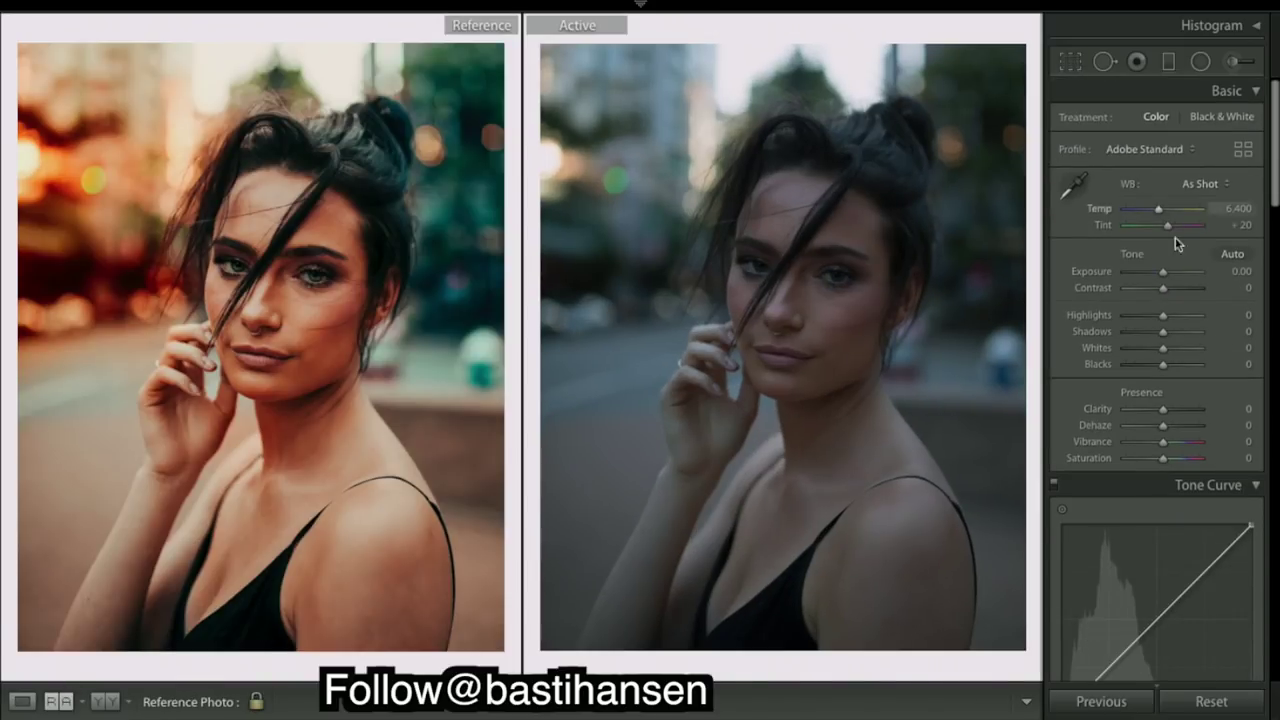
Raise the active portrait's Exposure to +0.55 and set its white balance Temp to 9,560.
left_click_drag(1164, 272, 1166, 277)
left_click(1236, 212)
type("9560")
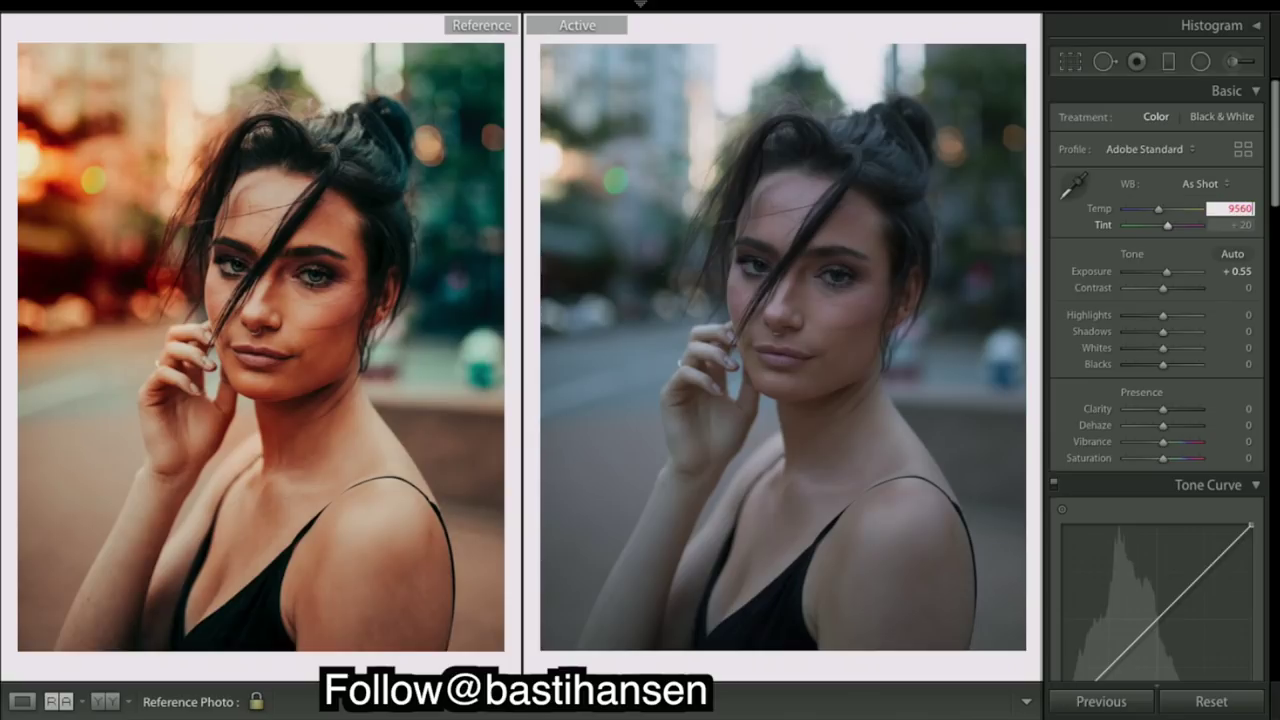
key("Return")
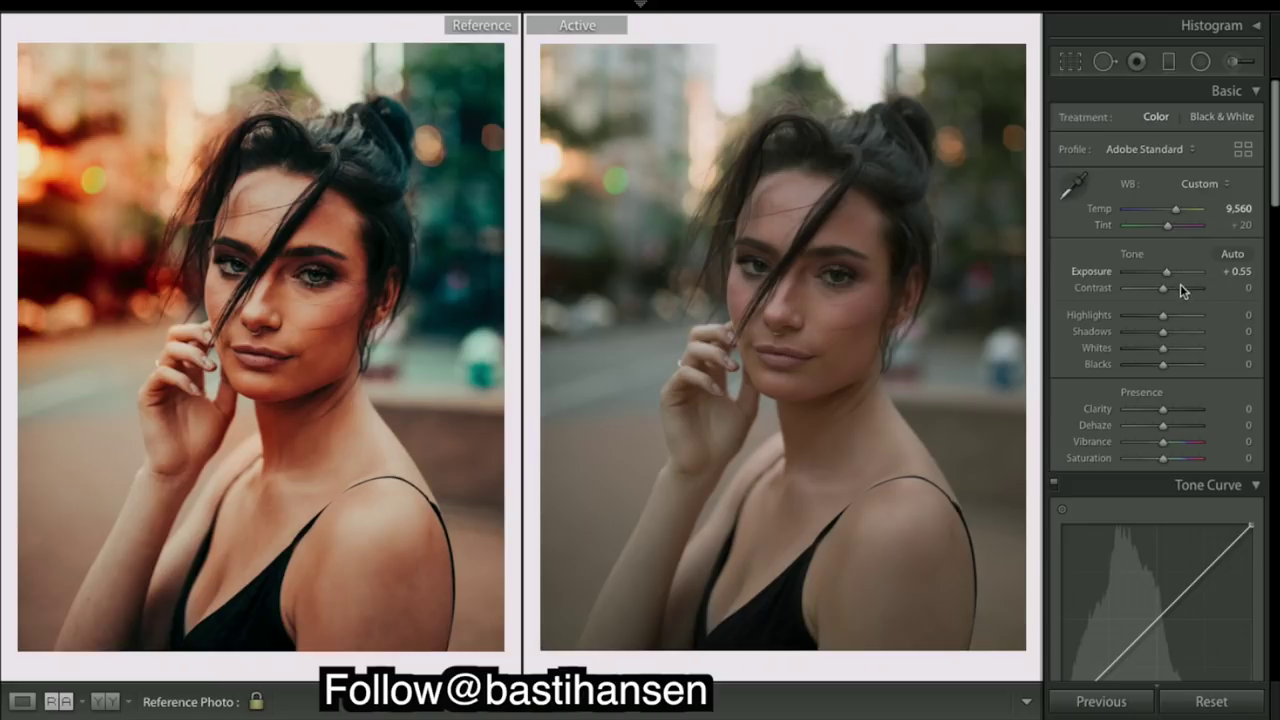
Set the active portrait's Contrast to +57 and its Highlights to −27.
left_click_drag(1163, 288, 1185, 292)
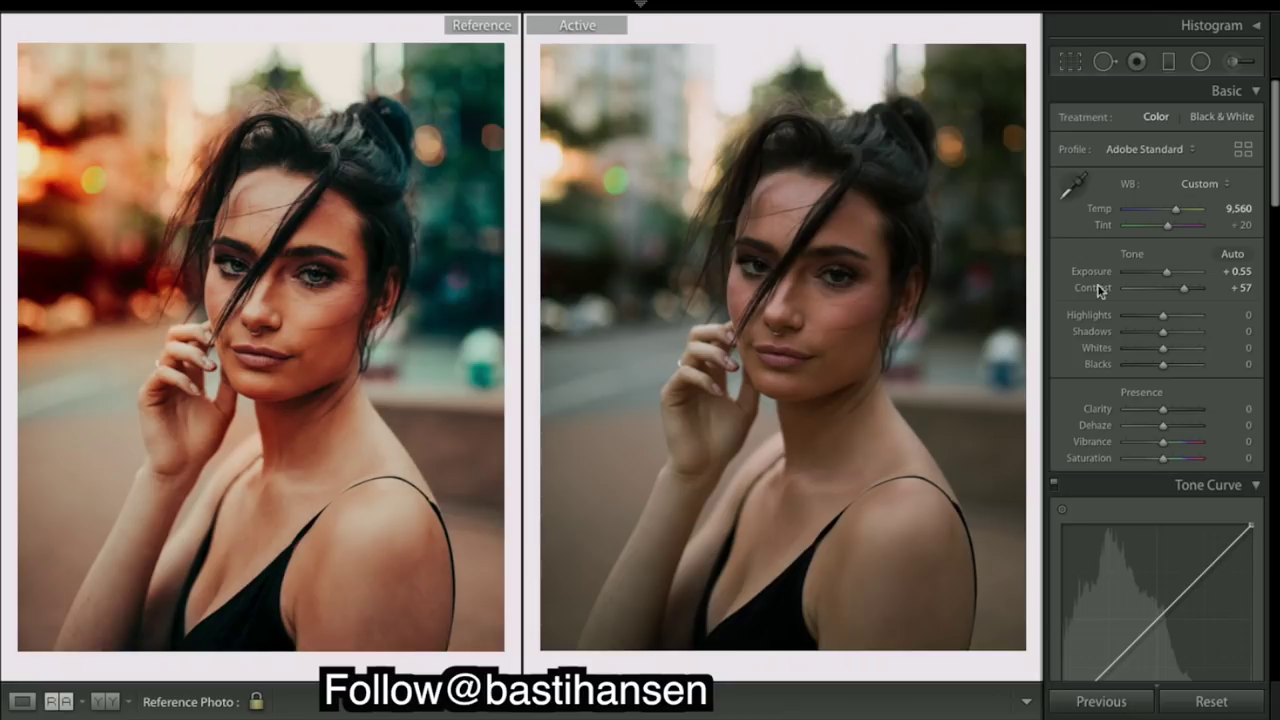
left_click_drag(1163, 315, 1148, 317)
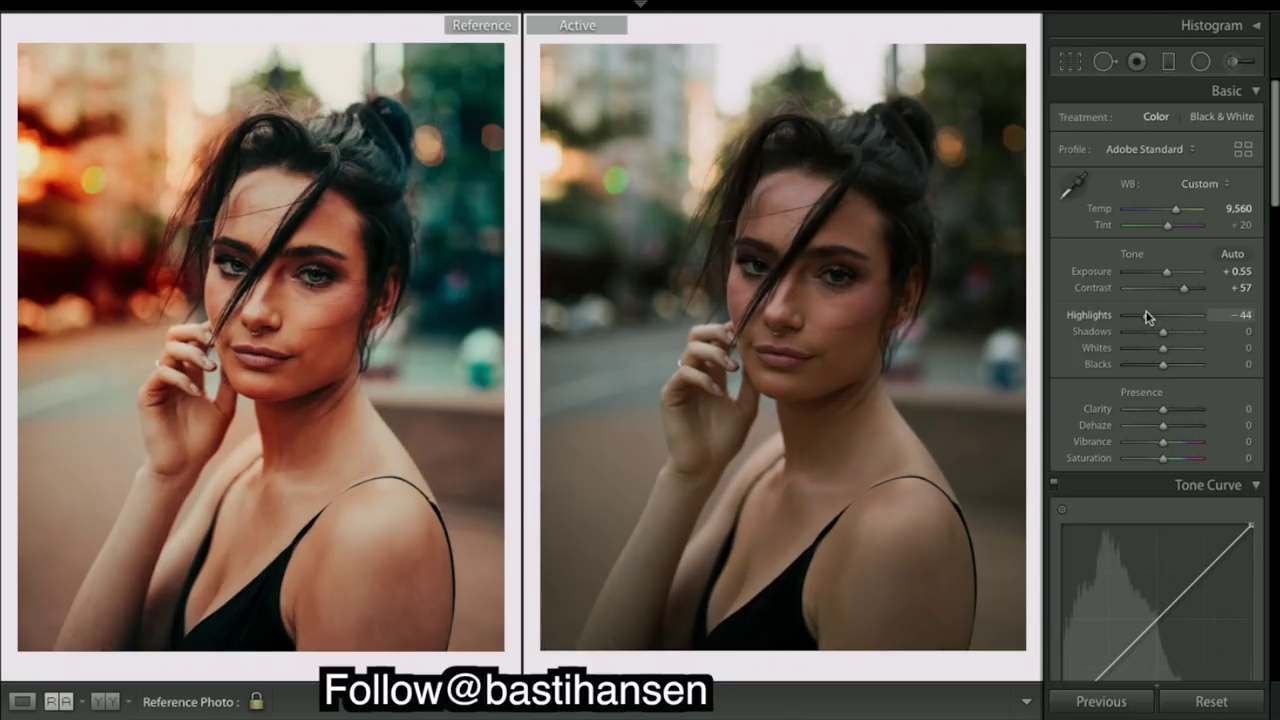
left_click_drag(1146, 322, 1153, 319)
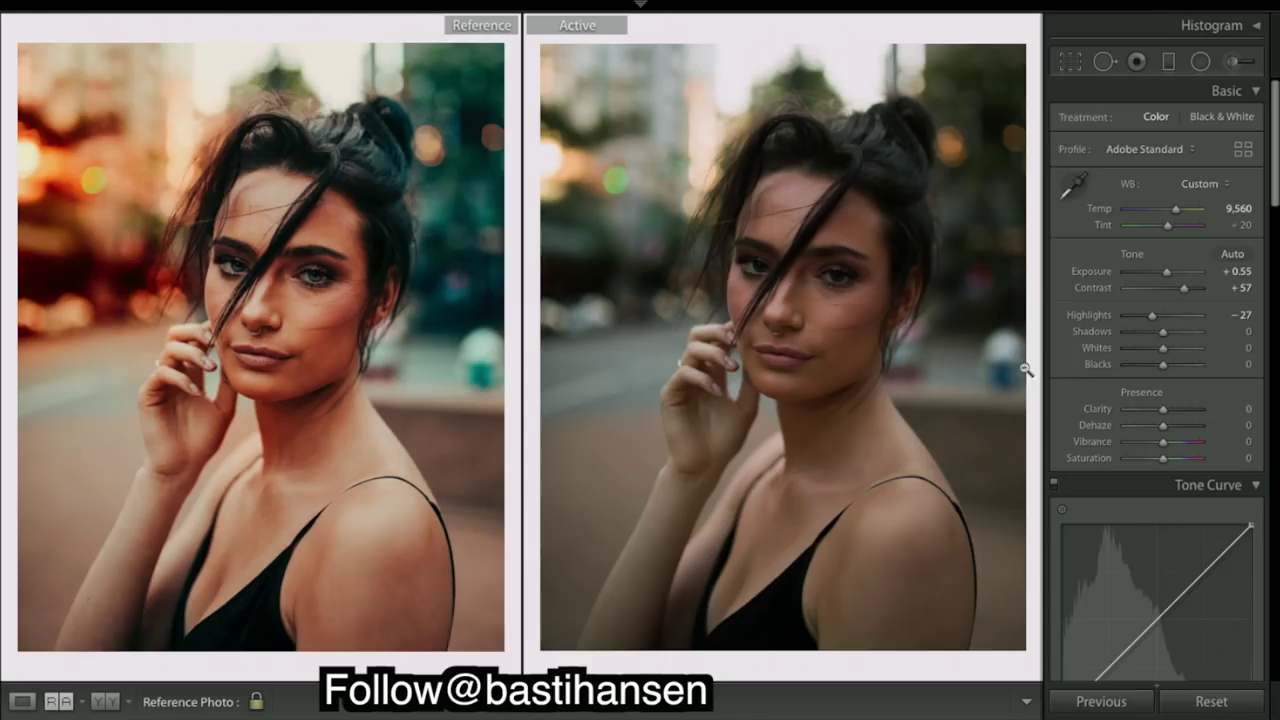
Set the active portrait's Shadows to +58 and its Whites to −50.
left_click(1189, 334)
left_click_drag(1190, 337, 1189, 338)
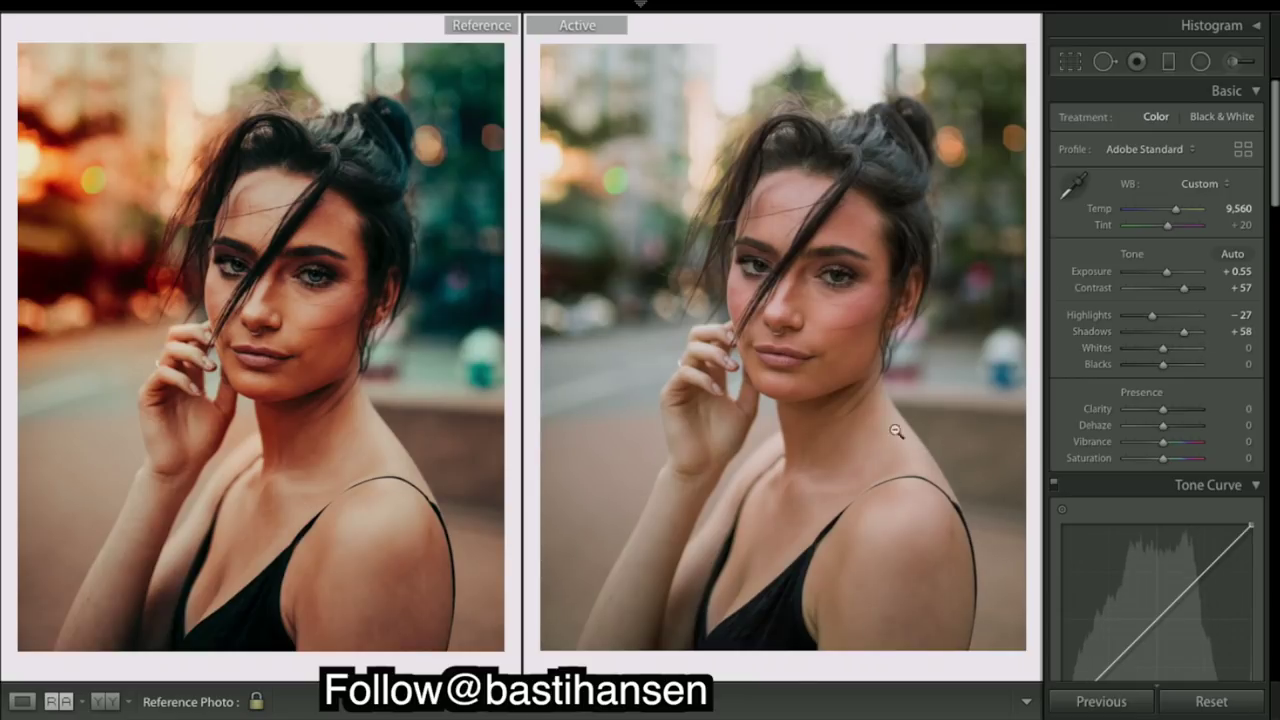
left_click(1146, 349)
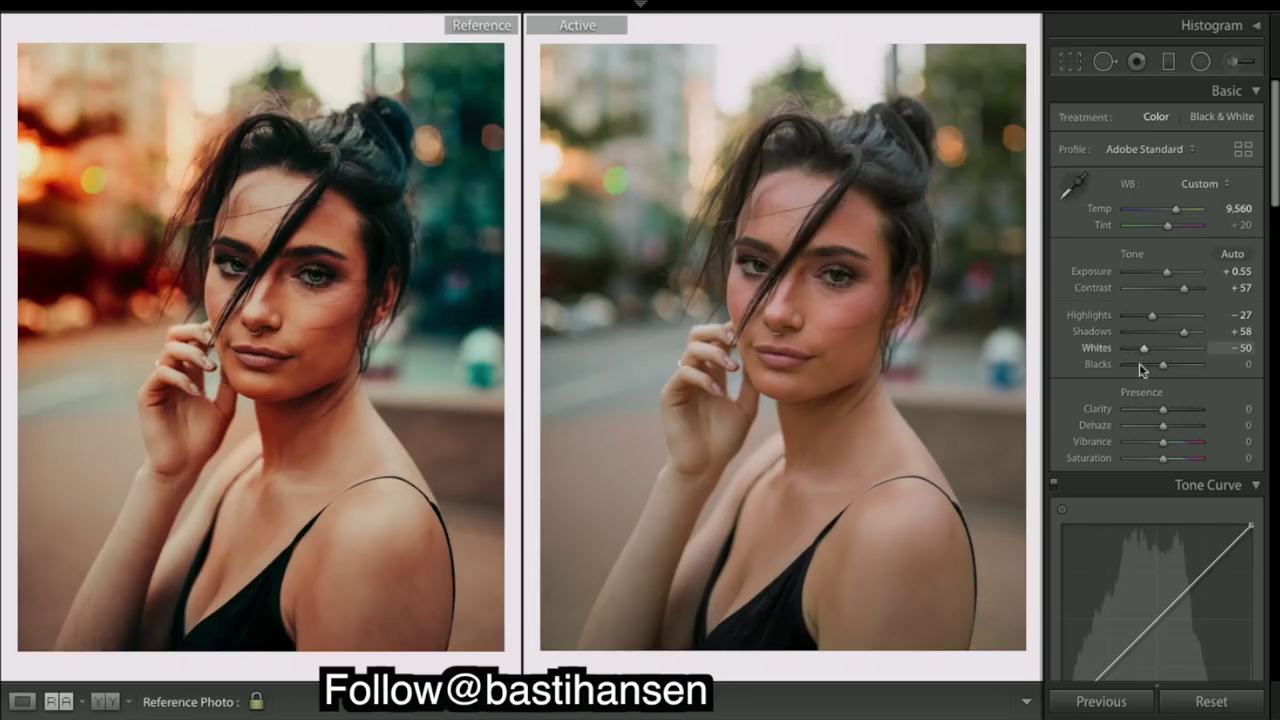
Set the active portrait's Blacks to −20, undoing the last darker adjustment.
mouse_move(1160, 366)
left_mouse_down()
mouse_move(1131, 369)
mouse_move(1153, 364)
left_mouse_up()
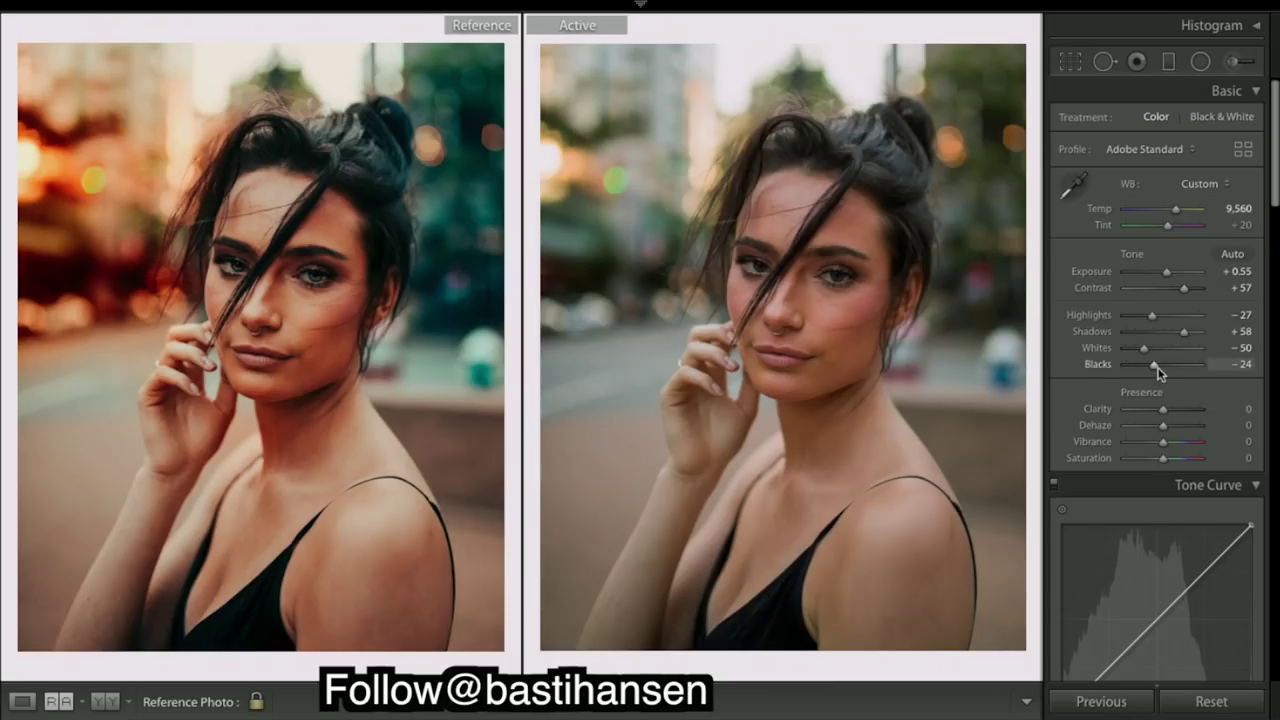
left_click_drag(1155, 367, 1155, 370)
left_click_drag(1155, 370, 1151, 368)
key("ctrl+z")
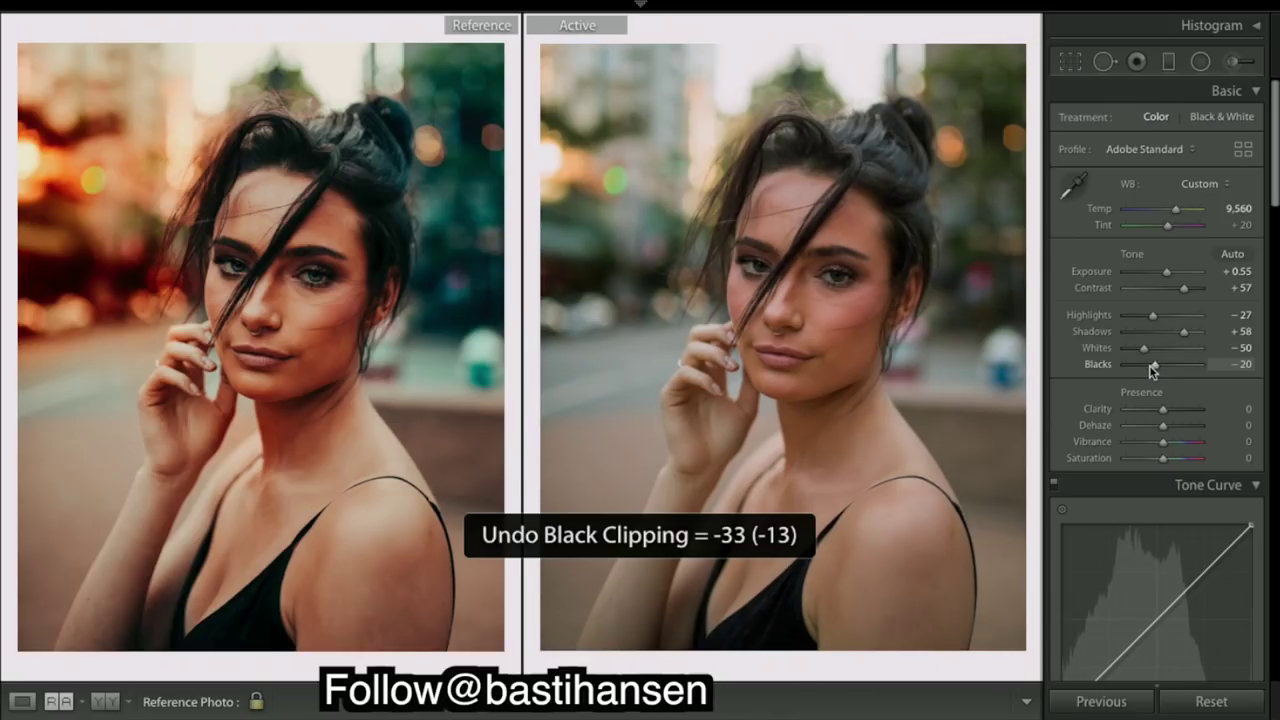
Reduce the active portrait's overall Saturation to −10 in the basic adjustments.
scroll(1249, 477, "down", 4)
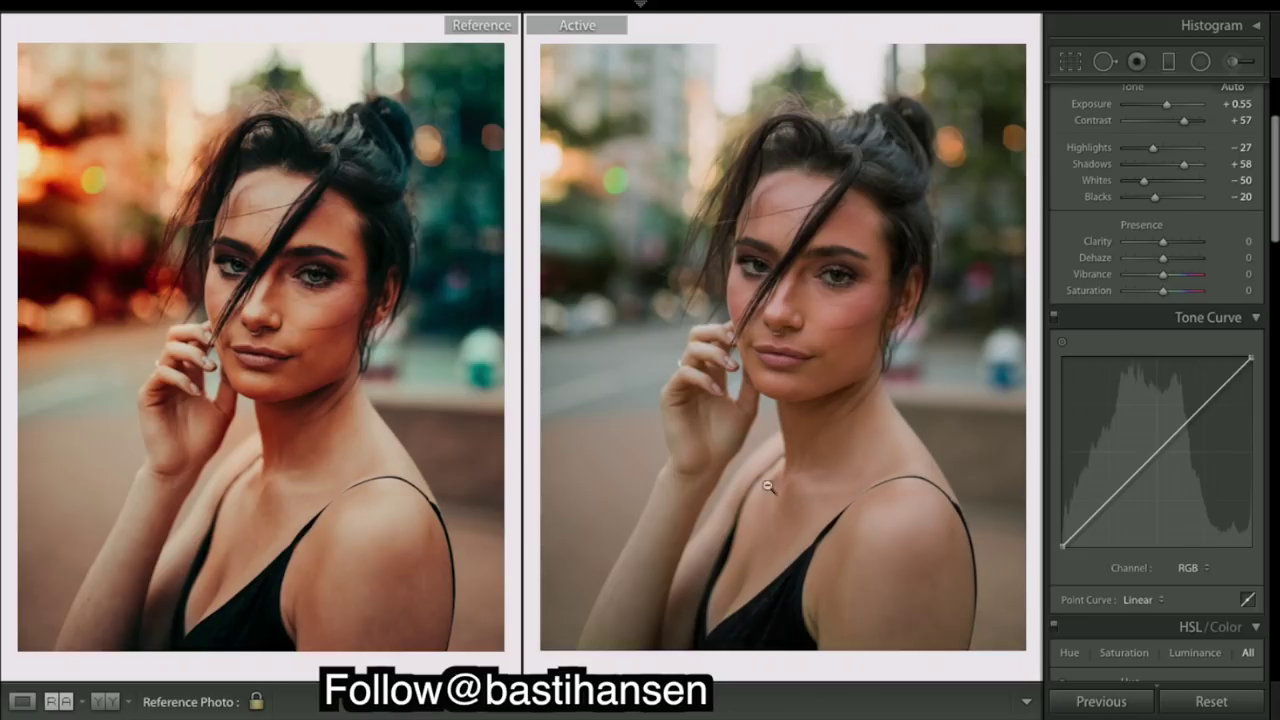
scroll(1223, 240, "up", 3)
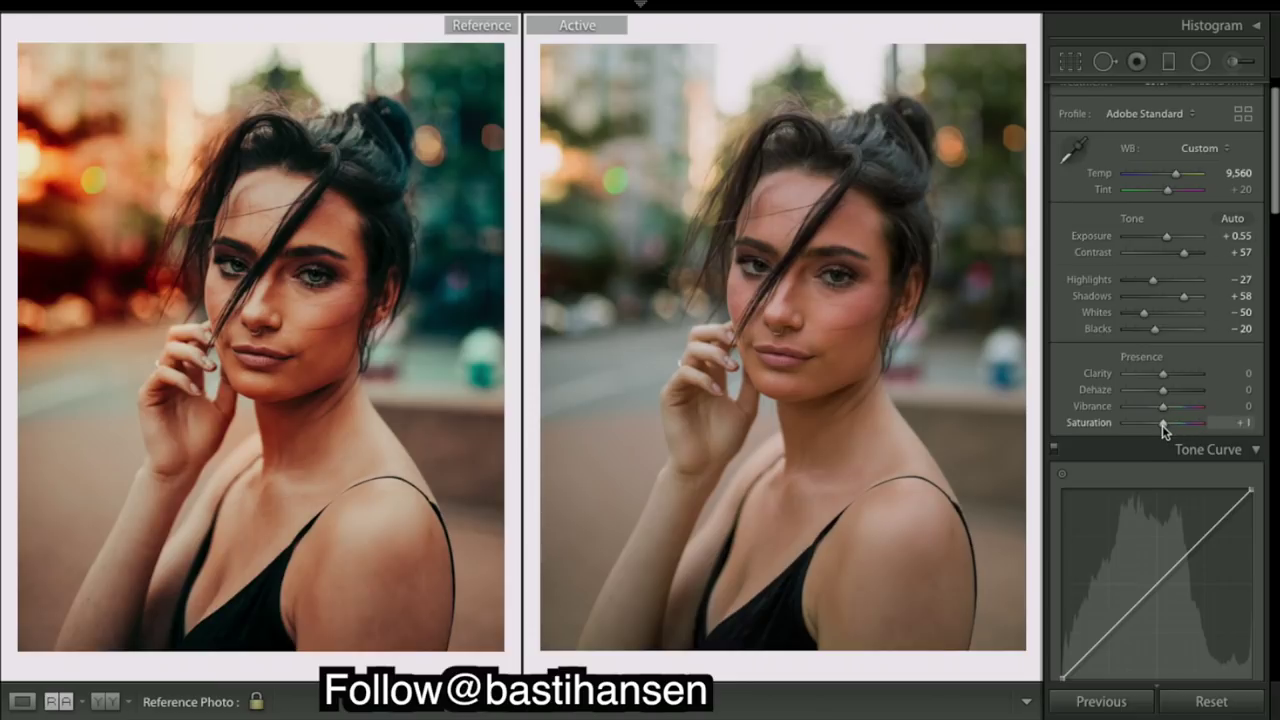
left_click_drag(1160, 427, 1158, 430)
left_click_drag(1158, 430, 1160, 429)
scroll(1140, 410, "down", 3)
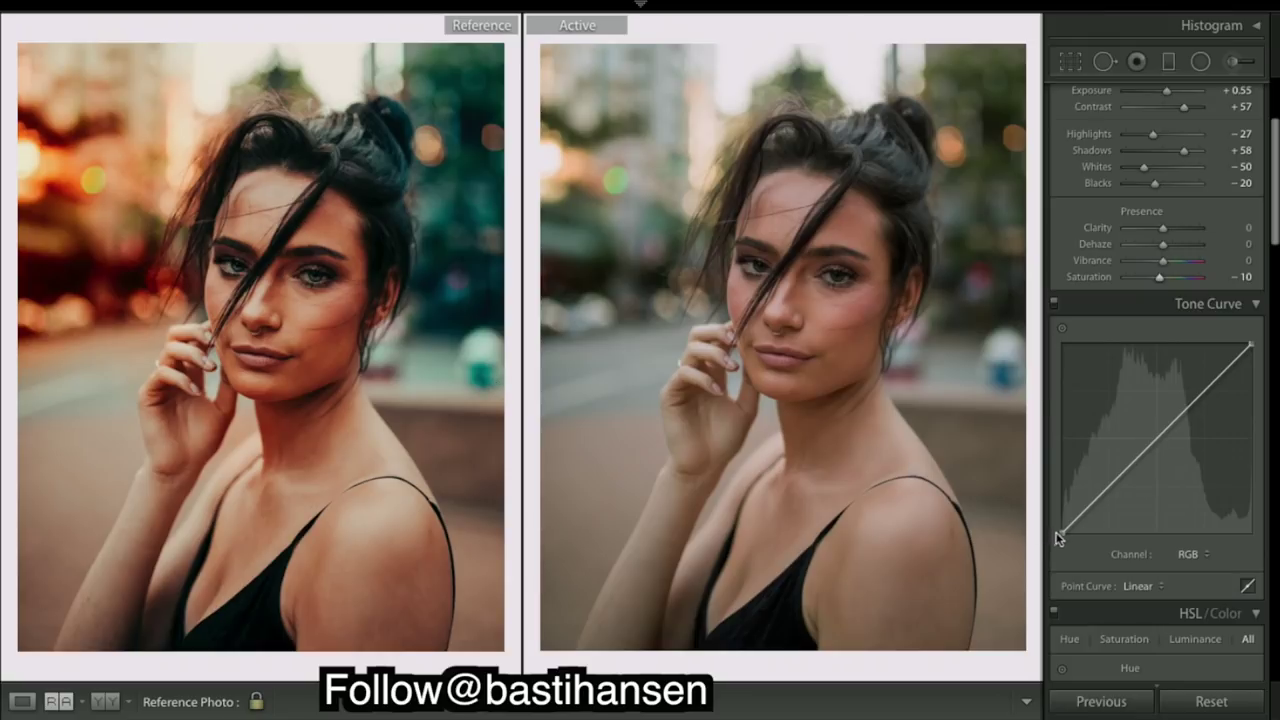
Try raising the RGB tone curve's black point and pulling down its shadows, and flatten the curve again.
mouse_move(1061, 531)
left_mouse_down()
mouse_move(1051, 526)
mouse_move(1062, 518)
left_mouse_up()
left_click_drag(1114, 471, 1105, 496)
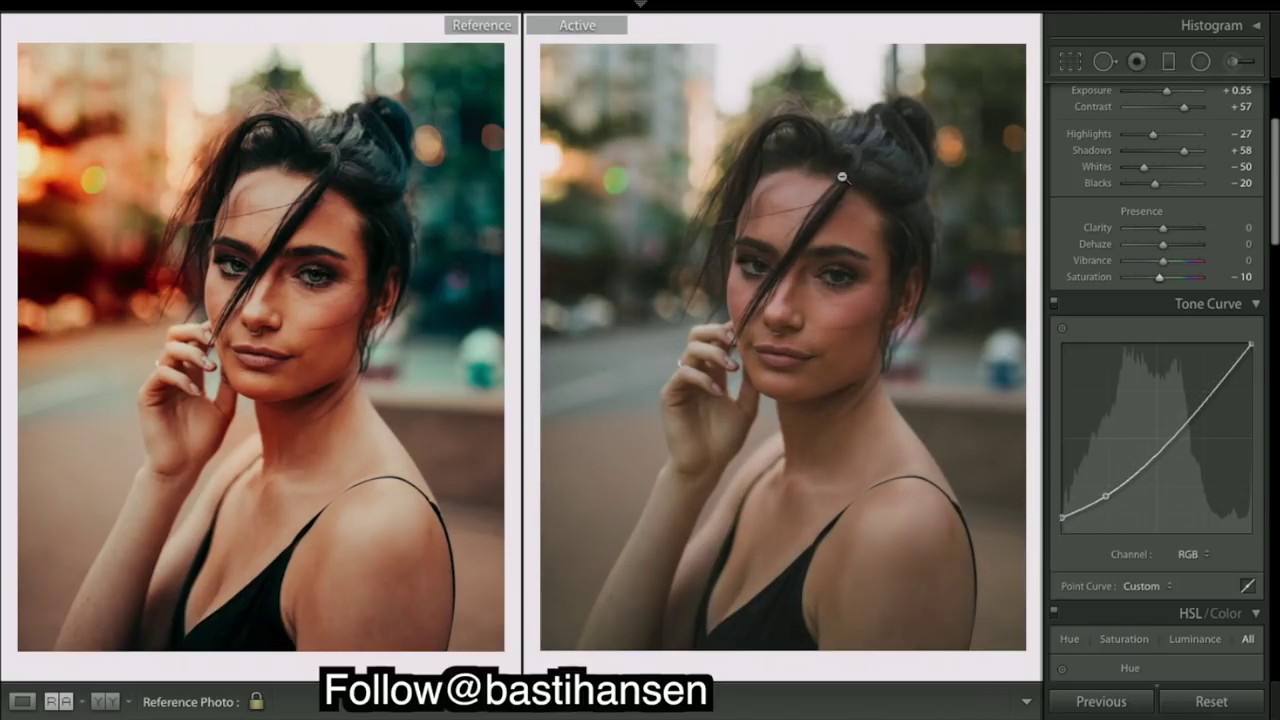
mouse_move(1104, 495)
left_mouse_down()
mouse_move(1134, 491)
mouse_move(1114, 491)
left_mouse_up()
right_click(1113, 489)
left_click(1149, 502)
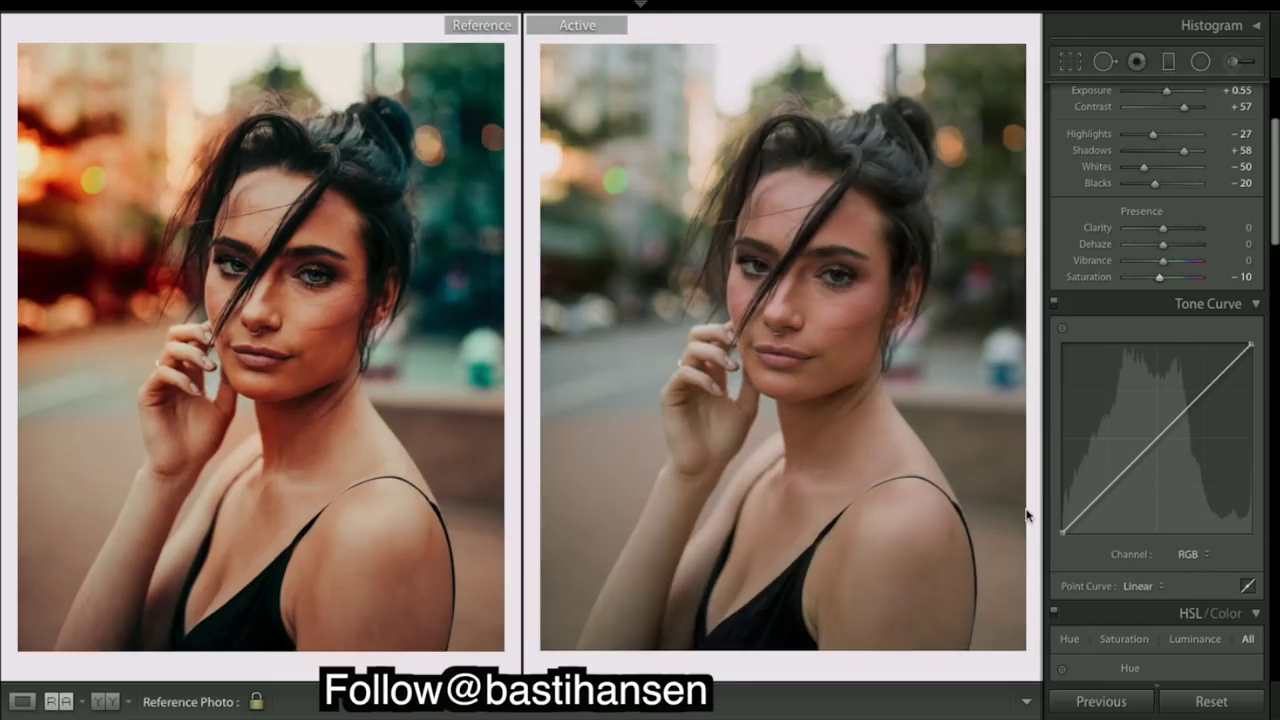
Try lowering the white point of the red channel's tone curve, and restore it to the corner.
left_click(1208, 556)
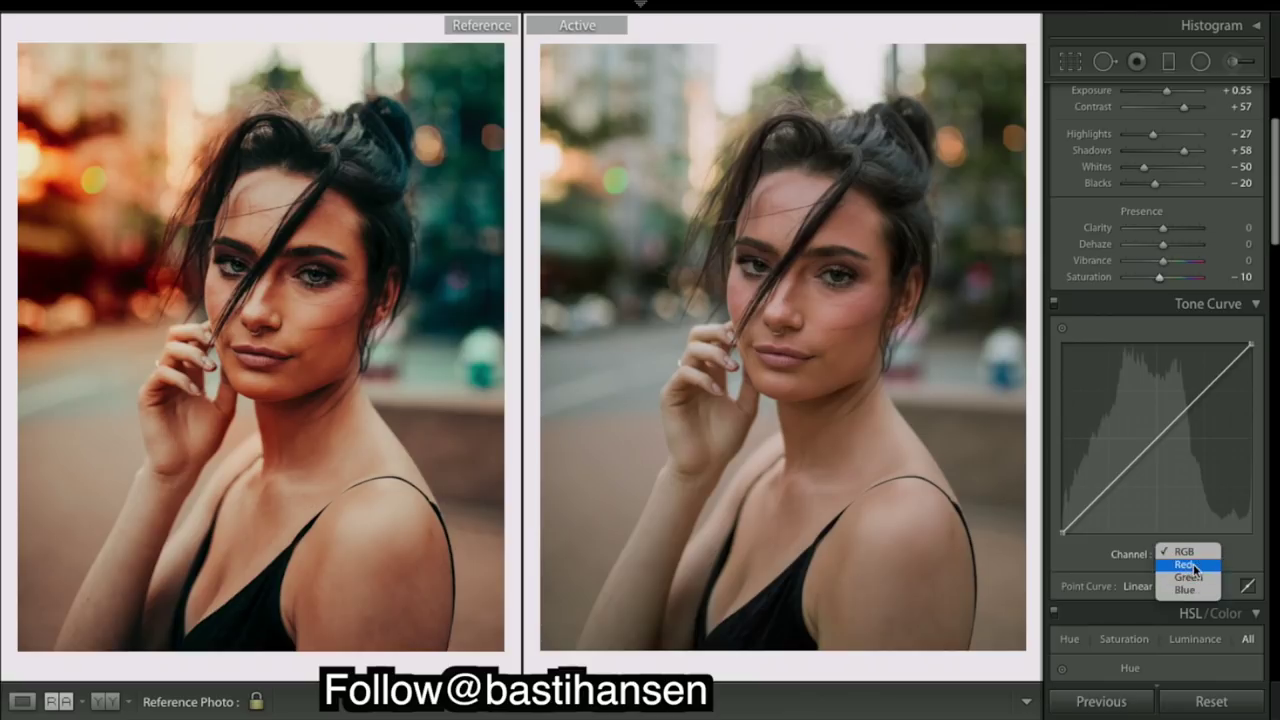
left_click(1194, 566)
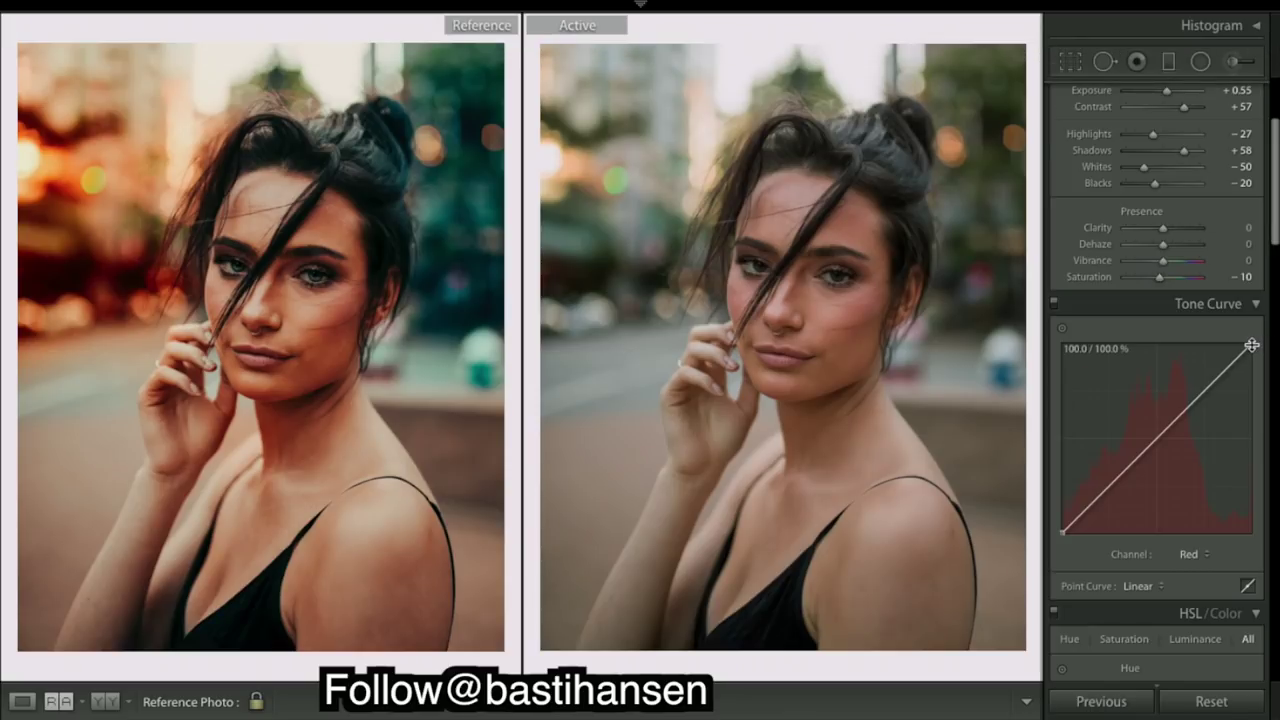
left_click_drag(1251, 345, 1256, 371)
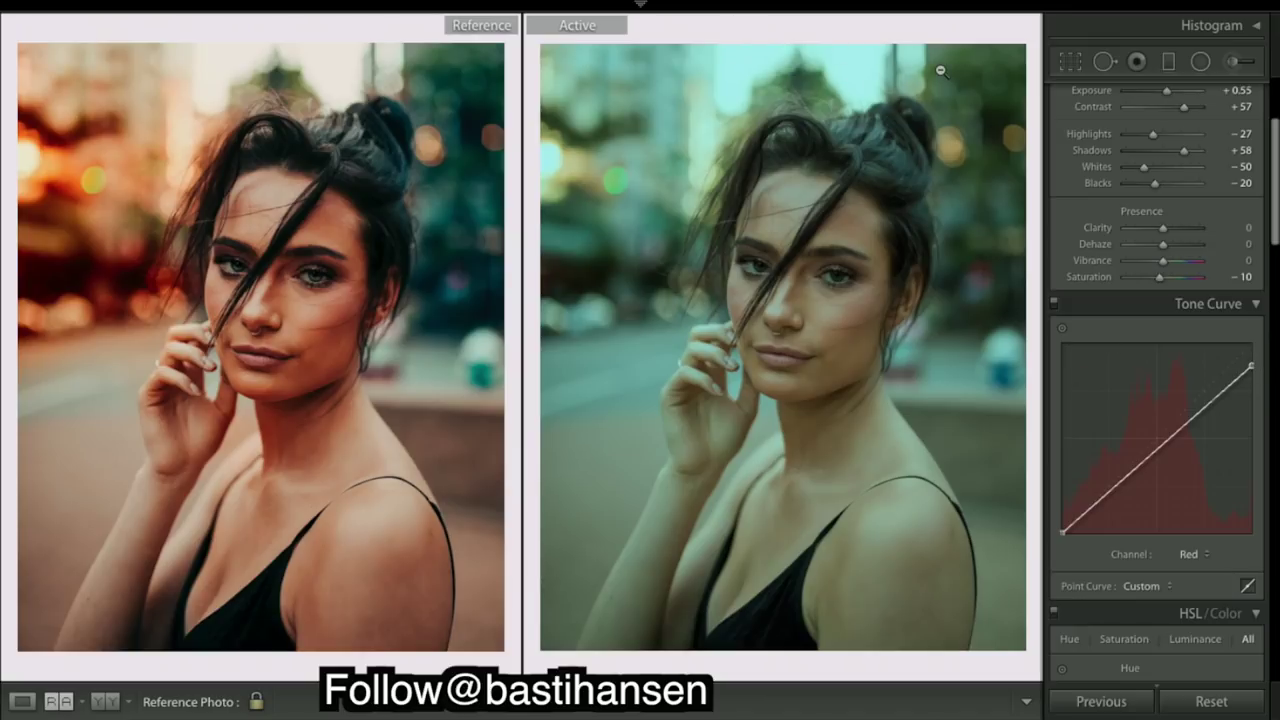
left_click(1207, 555)
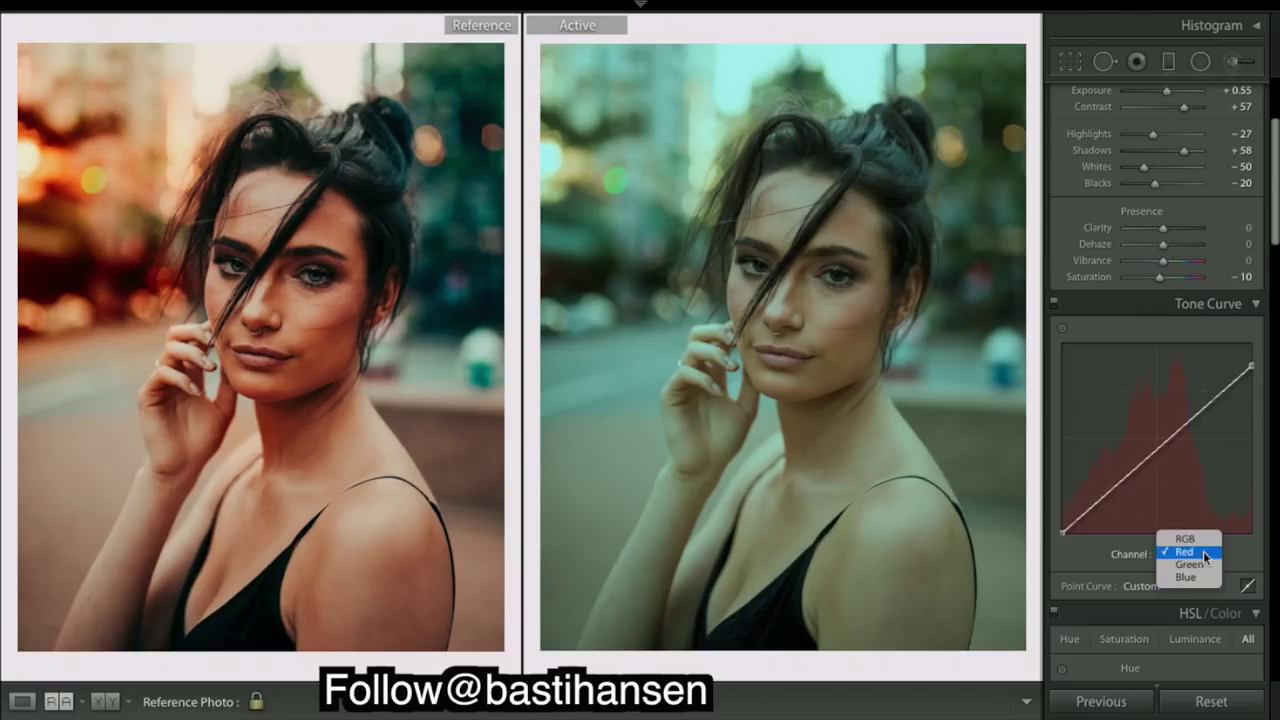
left_click(1203, 552)
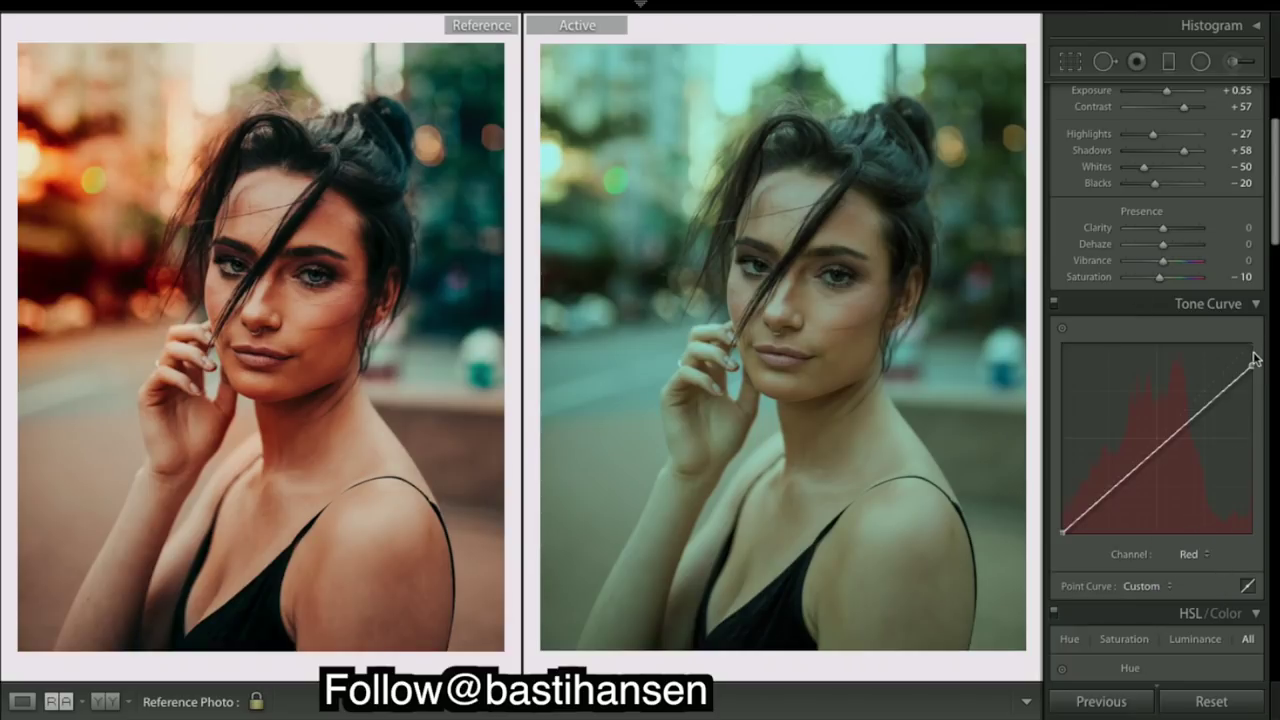
mouse_move(1252, 361)
left_mouse_down()
mouse_move(1249, 337)
mouse_move(1217, 333)
mouse_move(1253, 345)
left_mouse_up()
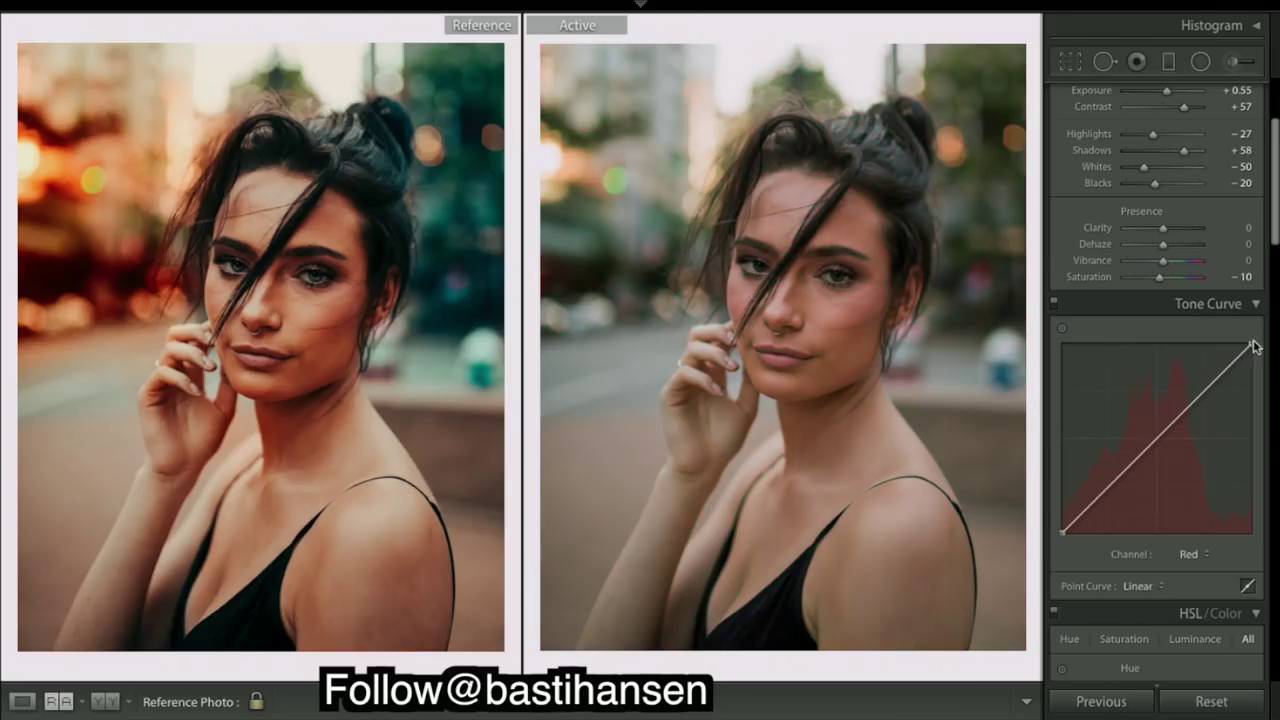
Try shadow, midtone and highlight points on the red channel's tone curve, and remove them again.
left_click(1108, 486)
left_click(1207, 391)
left_click_drag(1108, 486, 1107, 487)
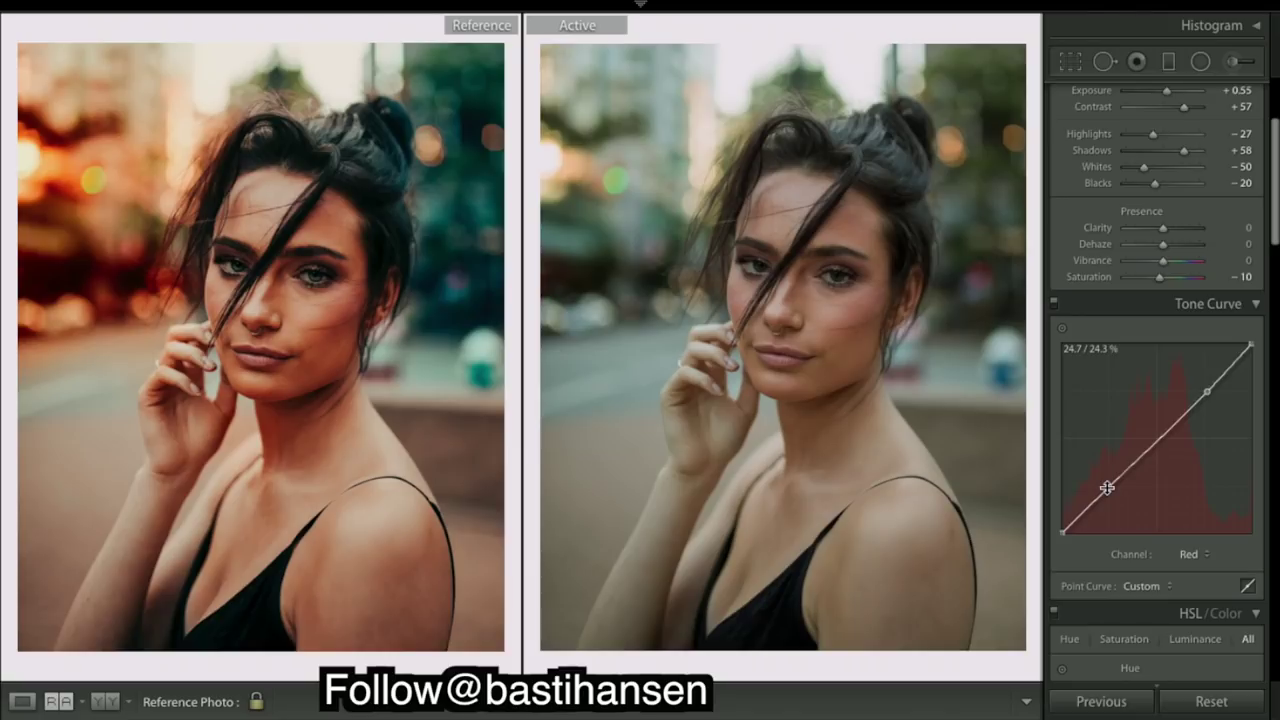
left_click(1160, 438)
mouse_move(1160, 438)
left_mouse_down()
mouse_move(1151, 429)
mouse_move(1157, 450)
mouse_move(1151, 435)
left_mouse_up()
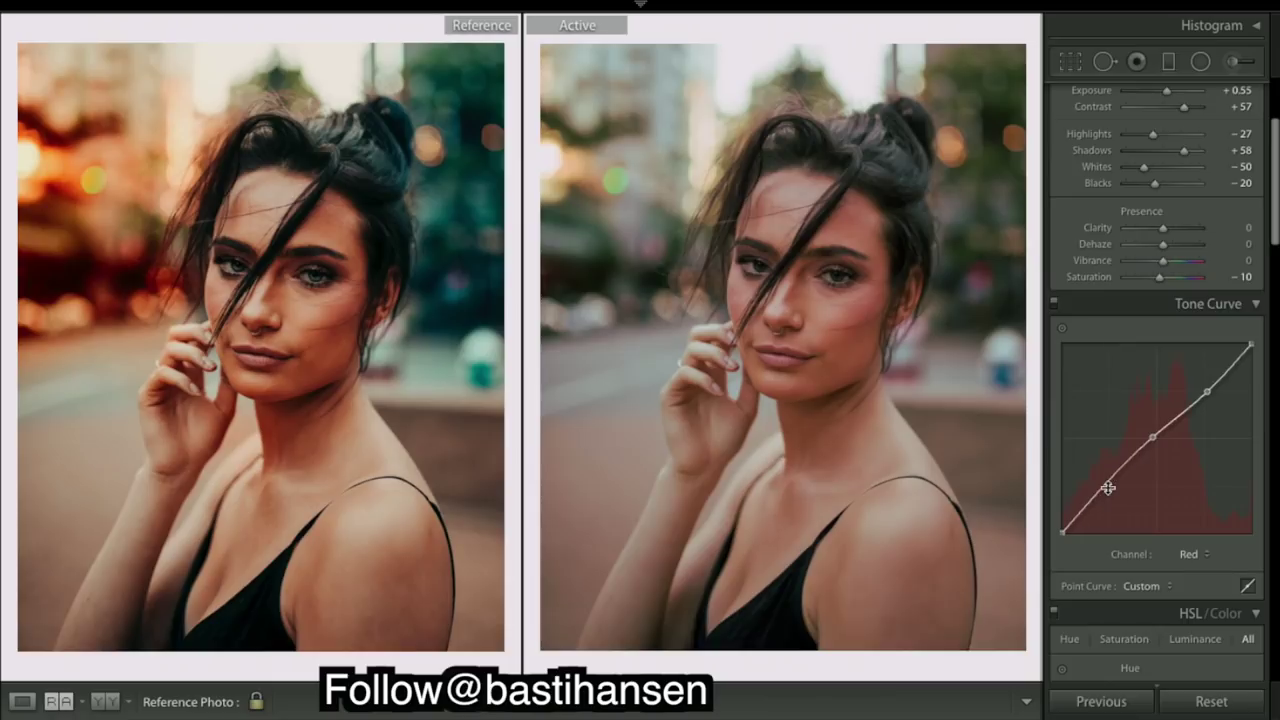
double_click(1152, 436)
left_click_drag(1214, 394, 1249, 349)
double_click(1209, 389)
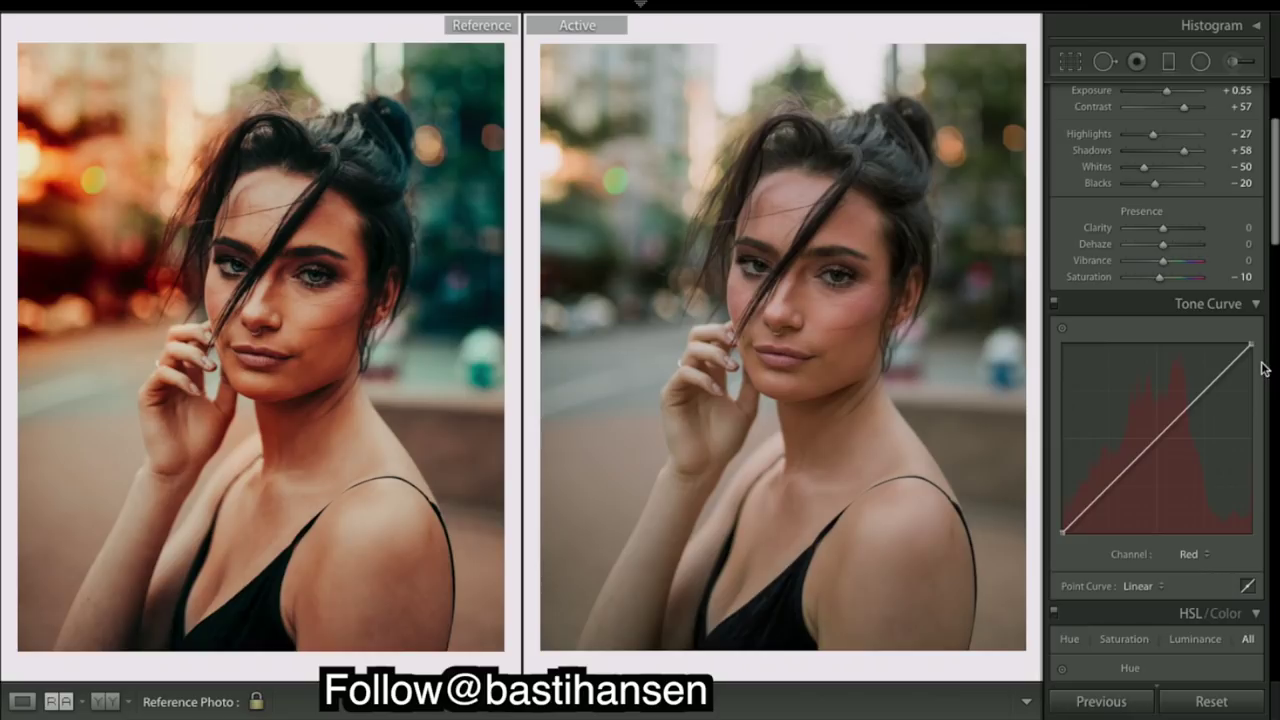
Shape the red channel's tone curve into an S with lowered shadows and raised midtones and highlights.
left_click_drag(1074, 521, 1103, 505)
left_click_drag(1160, 443, 1148, 437)
left_click_drag(1200, 380, 1206, 374)
Shape the green channel's tone curve into an S with lowered shadows and raised midtones and highlights.
left_click(1188, 552)
left_click(1196, 567)
mouse_move(1102, 490)
left_mouse_down()
mouse_move(1103, 508)
mouse_move(1103, 497)
left_mouse_up()
left_click_drag(1147, 452, 1148, 440)
left_click_drag(1198, 387, 1206, 380)
Adjust the blue channel's tone curve with lowered shadows, midtone and highlight points, and a slightly lowered white point.
left_click(1184, 552)
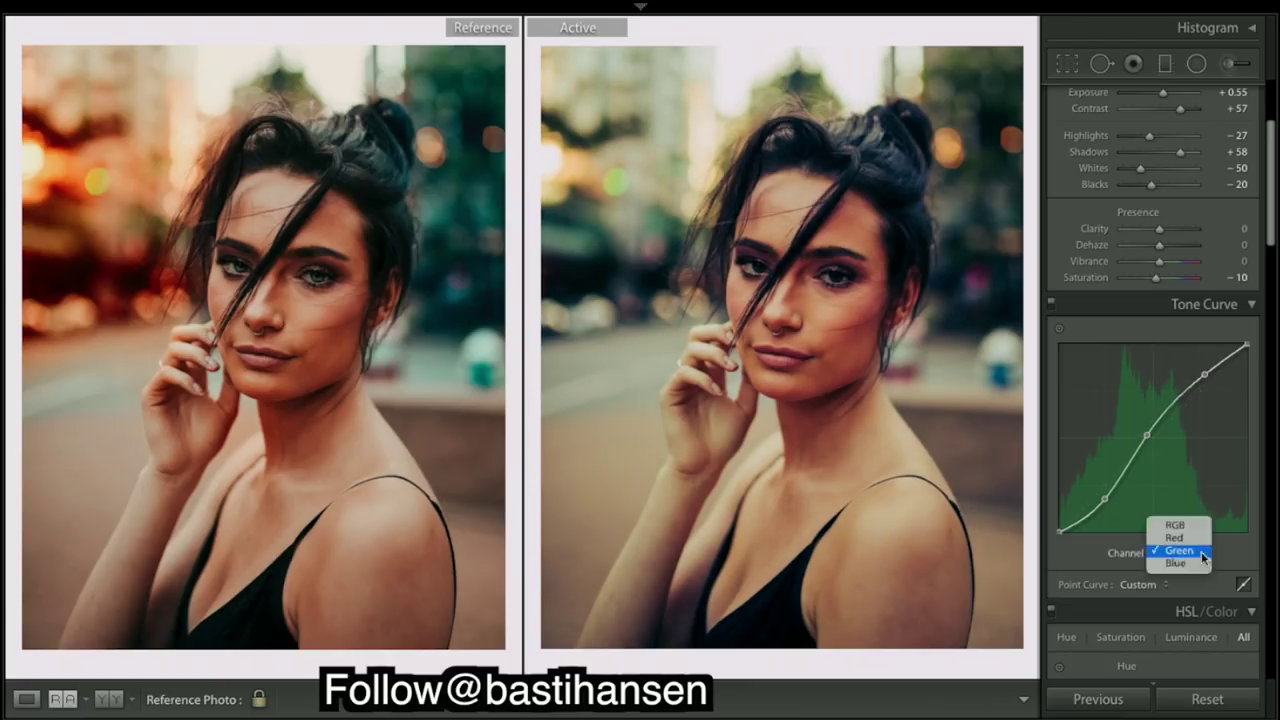
left_click(1196, 568)
left_click_drag(1103, 487, 1102, 498)
left_click_drag(1147, 443, 1149, 446)
left_click_drag(1205, 386, 1206, 384)
left_click_drag(1247, 346, 1250, 350)
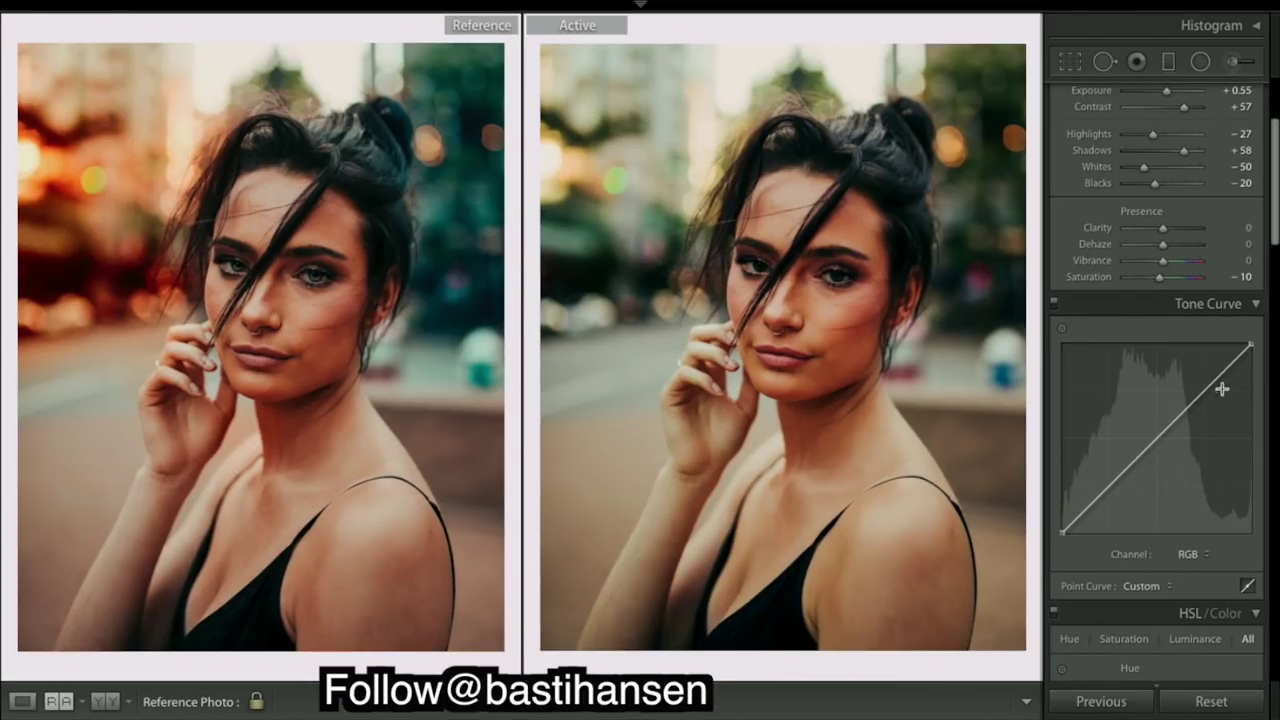
Compare the active portrait with and without the tone curve adjustments.
left_click(1053, 304)
left_click(1053, 304)
left_click(1053, 304)
left_click(1053, 304)
left_click(1053, 304)
left_click(1053, 304)
Set the HSL hue of Red to +12, Orange to −6 and Yellow to −83.
scroll(1253, 358, "down", 10)
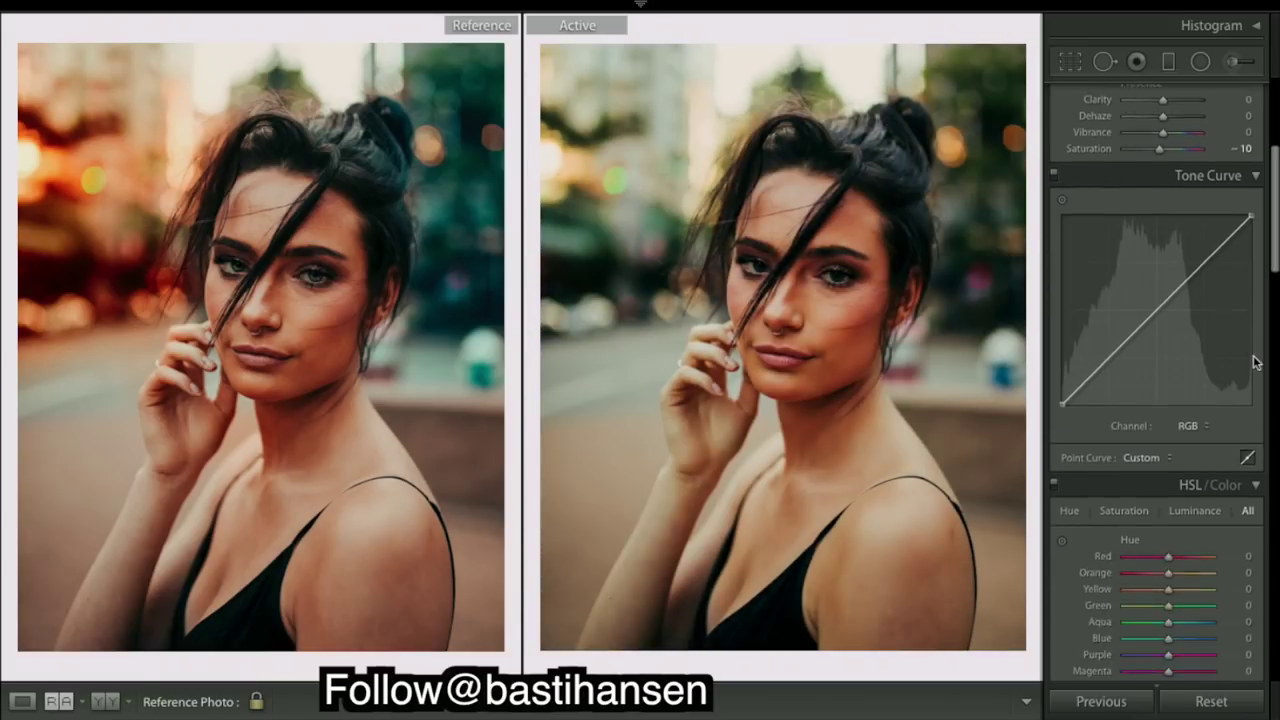
scroll(1253, 358, "down", 1)
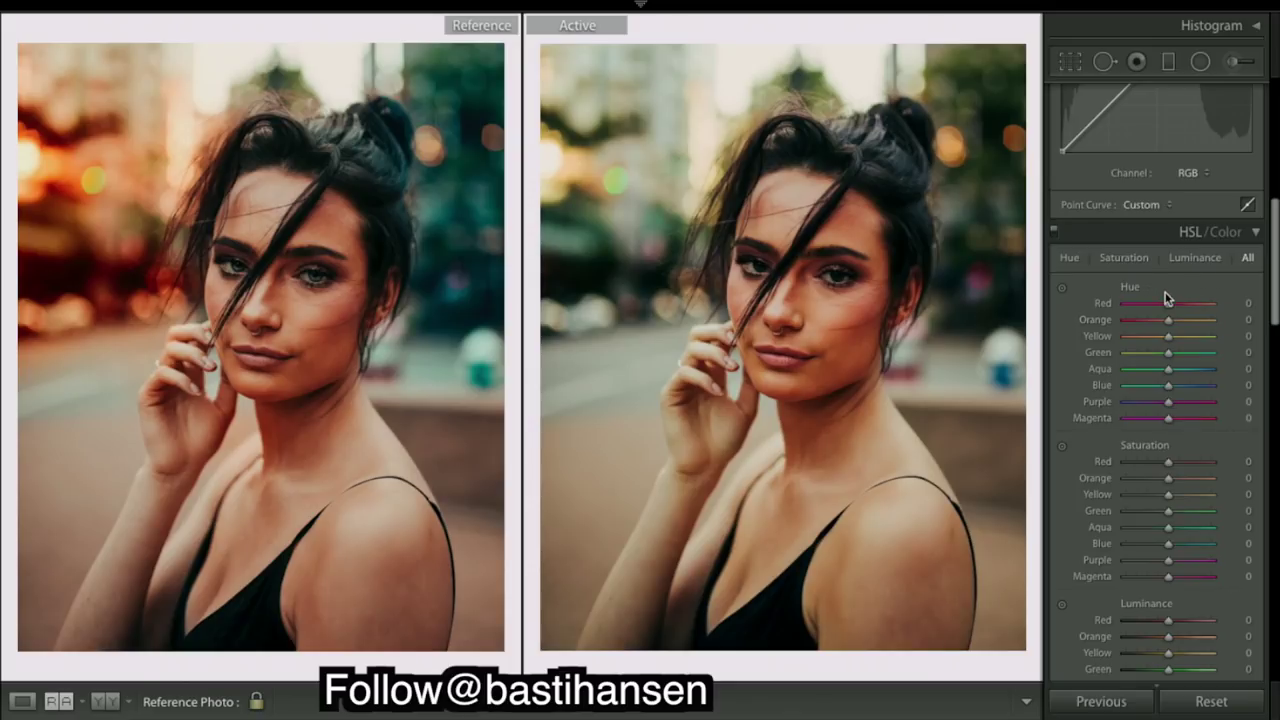
left_click_drag(1167, 311, 1169, 320)
left_click_drag(1173, 339, 1138, 339)
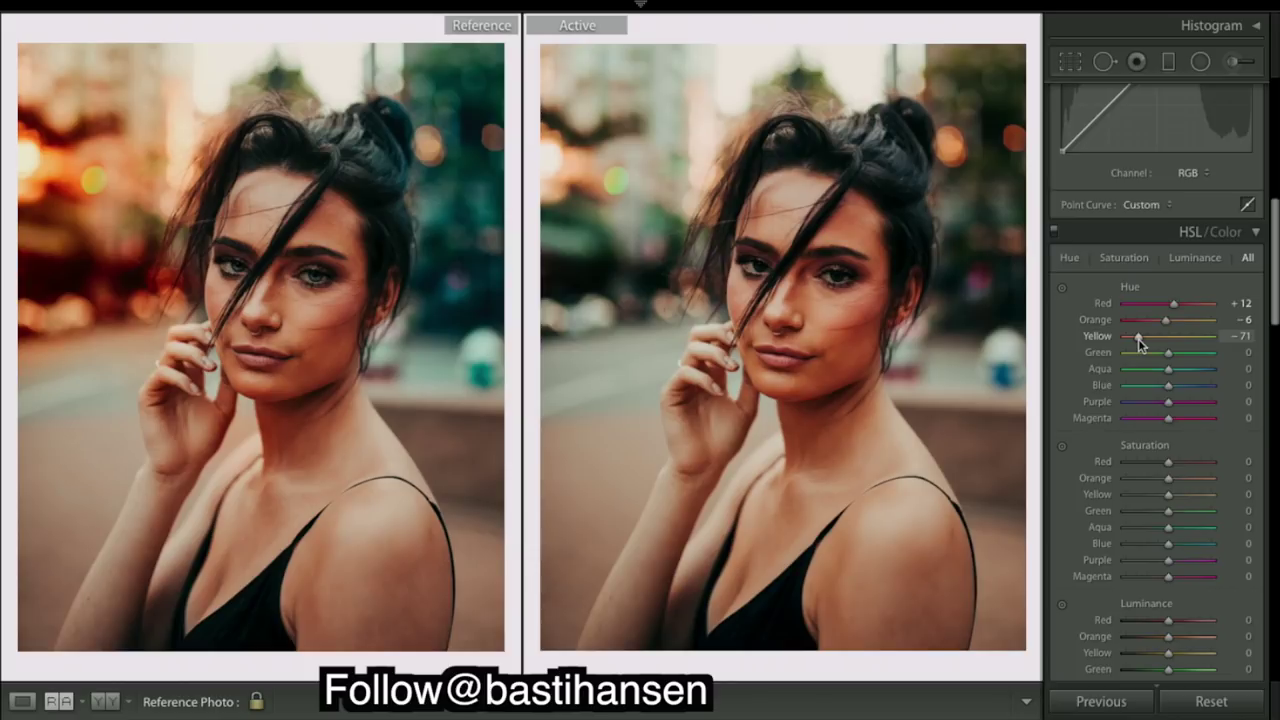
left_click_drag(1138, 338, 1136, 347)
Set the HSL hue of Green to +15, Aqua to −76 and Blue to −38.
mouse_move(1168, 354)
left_mouse_down()
mouse_move(1186, 369)
mouse_move(1150, 340)
left_mouse_up()
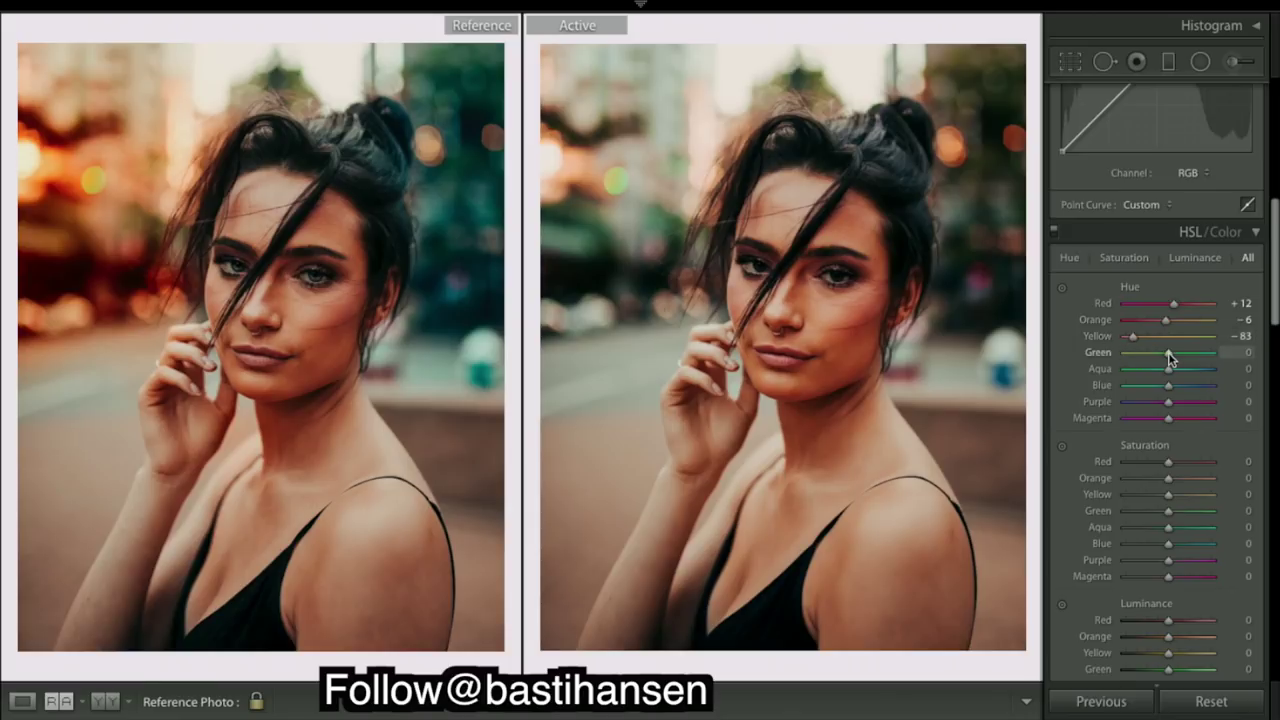
left_click_drag(1168, 353, 1174, 353)
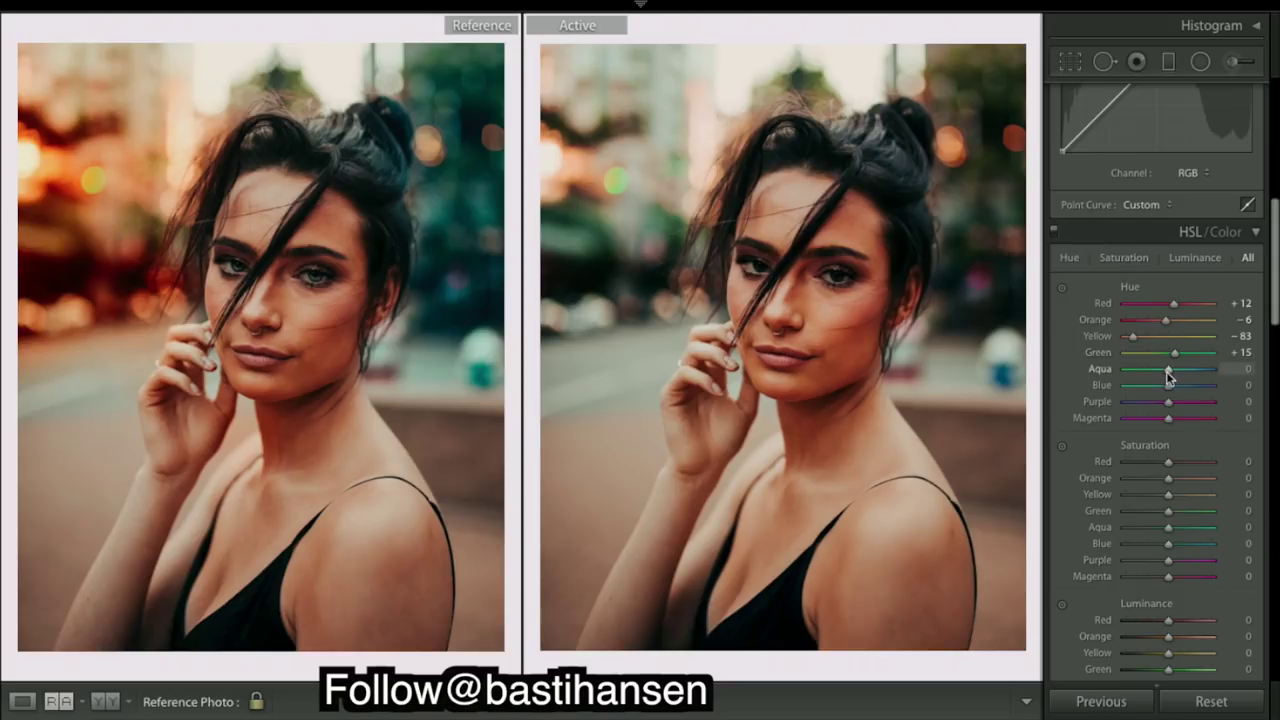
left_click_drag(1168, 377, 1135, 377)
mouse_move(1166, 389)
left_mouse_down()
mouse_move(1200, 390)
mouse_move(1167, 392)
left_mouse_up()
mouse_move(1172, 387)
left_mouse_down()
mouse_move(1203, 389)
mouse_move(1137, 390)
mouse_move(1157, 392)
left_mouse_up()
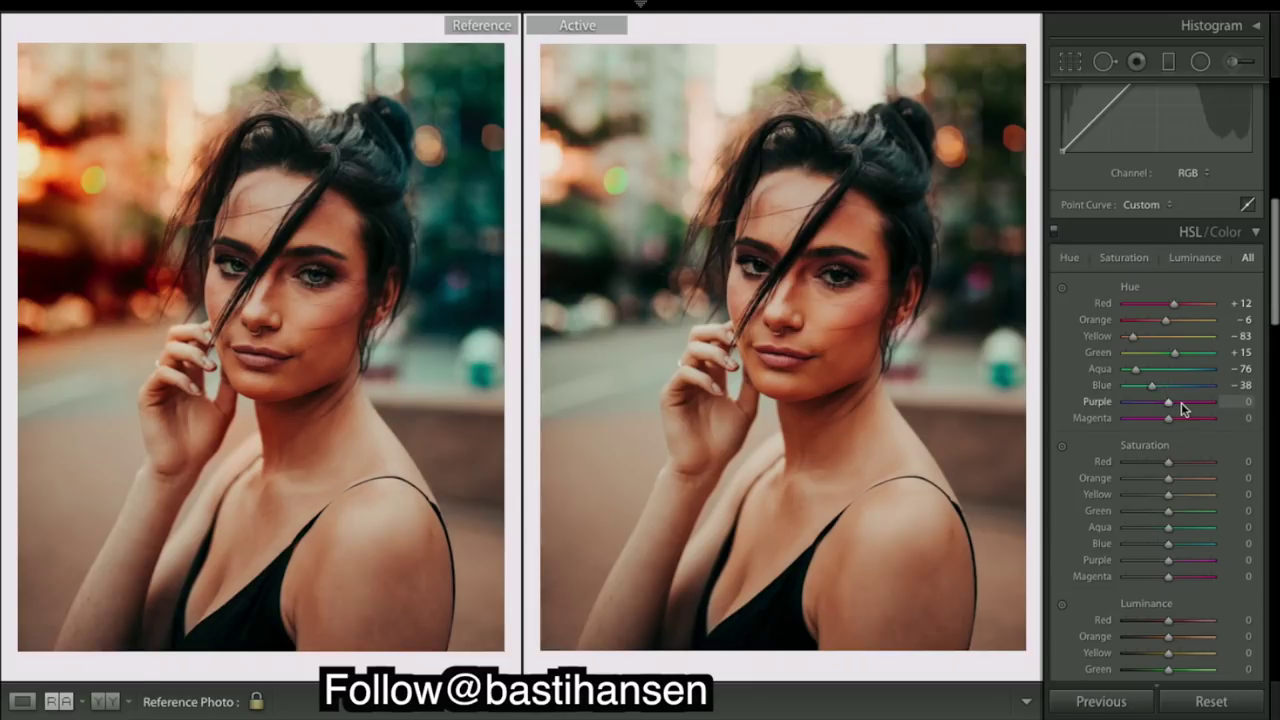
Set the HSL luminance of Red to −20 and Orange to −2.
scroll(1181, 402, "down", 5)
scroll(1181, 402, "down", 5)
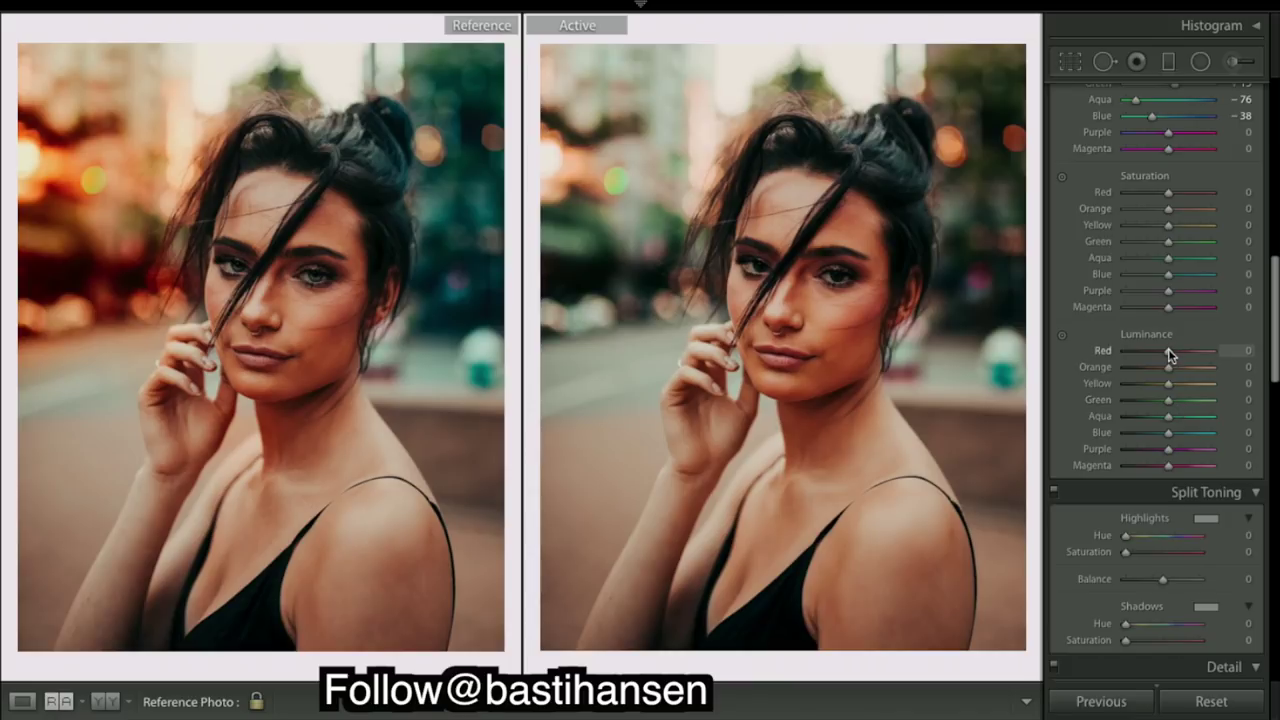
mouse_move(1170, 353)
left_mouse_down()
mouse_move(1134, 352)
mouse_move(1190, 366)
mouse_move(1143, 369)
mouse_move(1171, 369)
left_mouse_up()
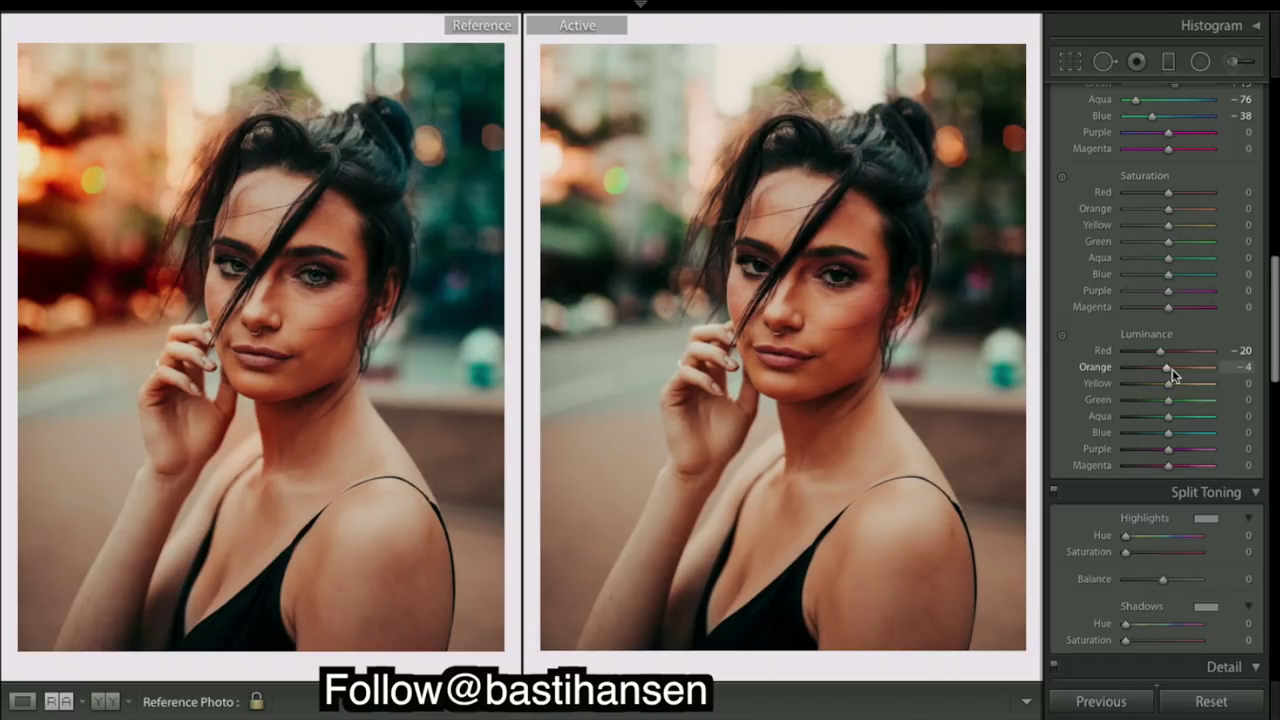
left_click_drag(1170, 366, 1170, 372)
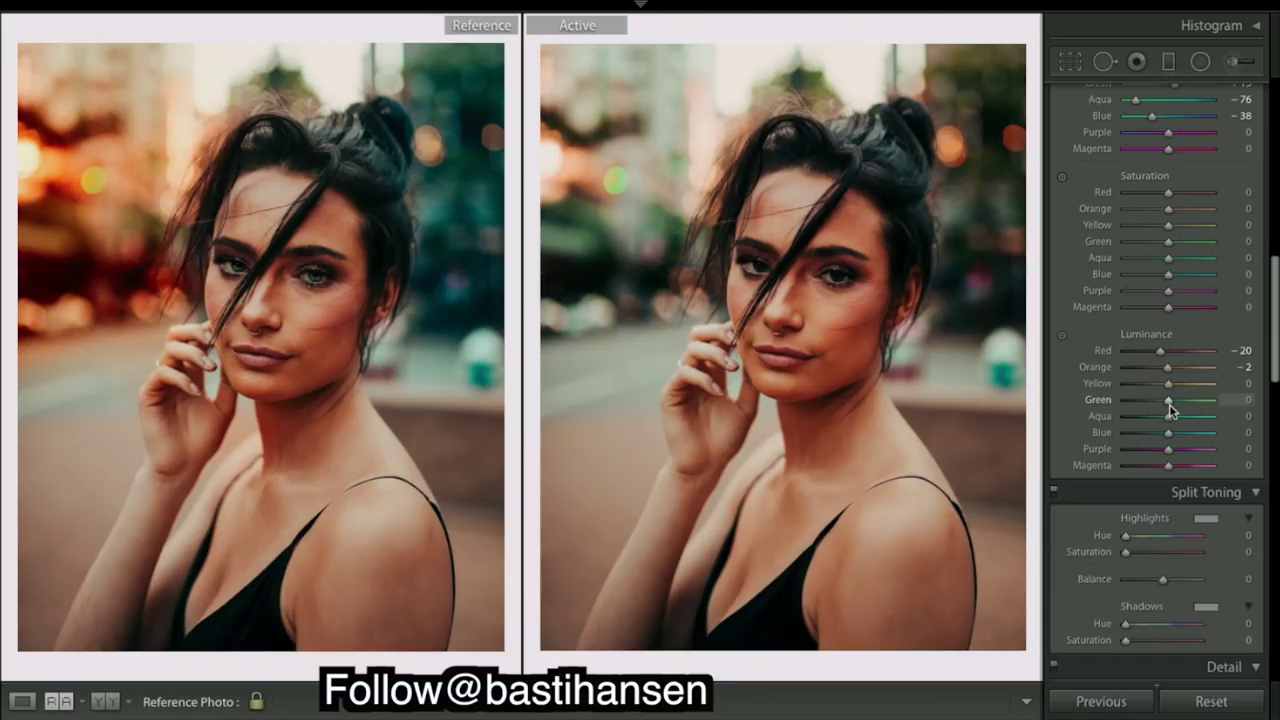
Set the HSL luminance of Green to −6, Aqua to −4, Blue to −15 and Purple to −7.
left_click_drag(1170, 404, 1165, 403)
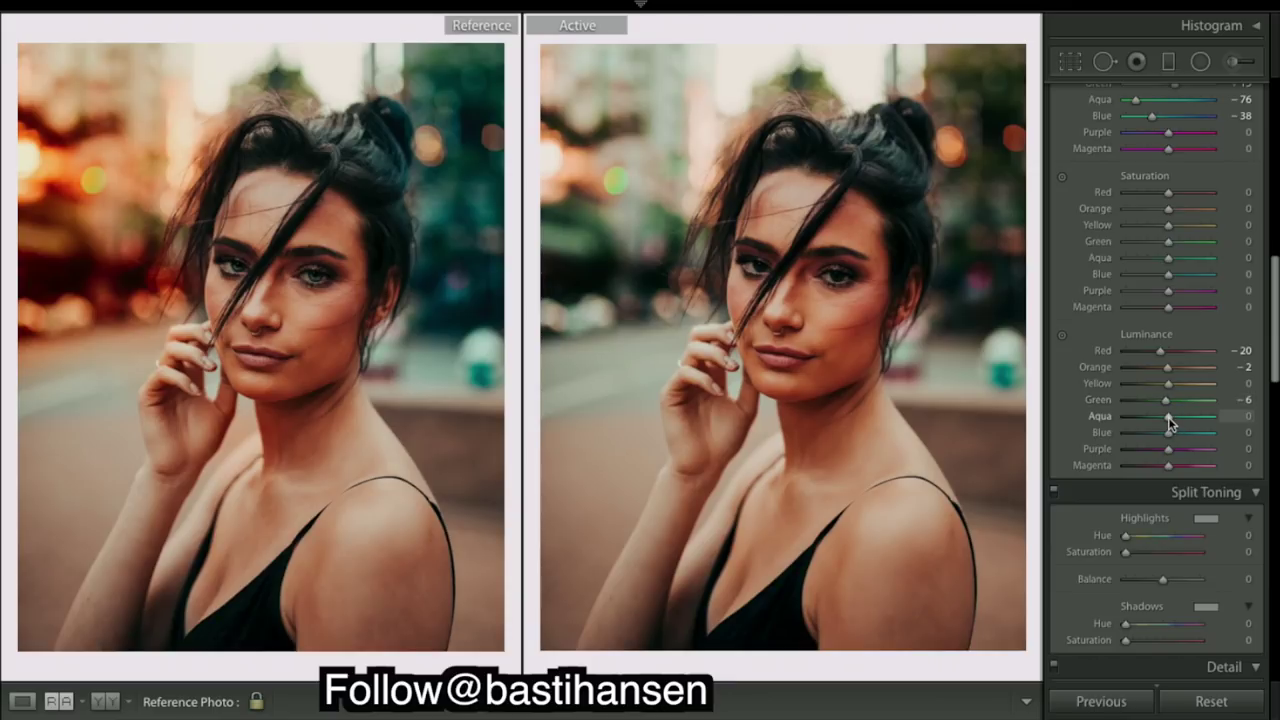
left_click_drag(1167, 416, 1164, 416)
left_click_drag(1168, 432, 1159, 436)
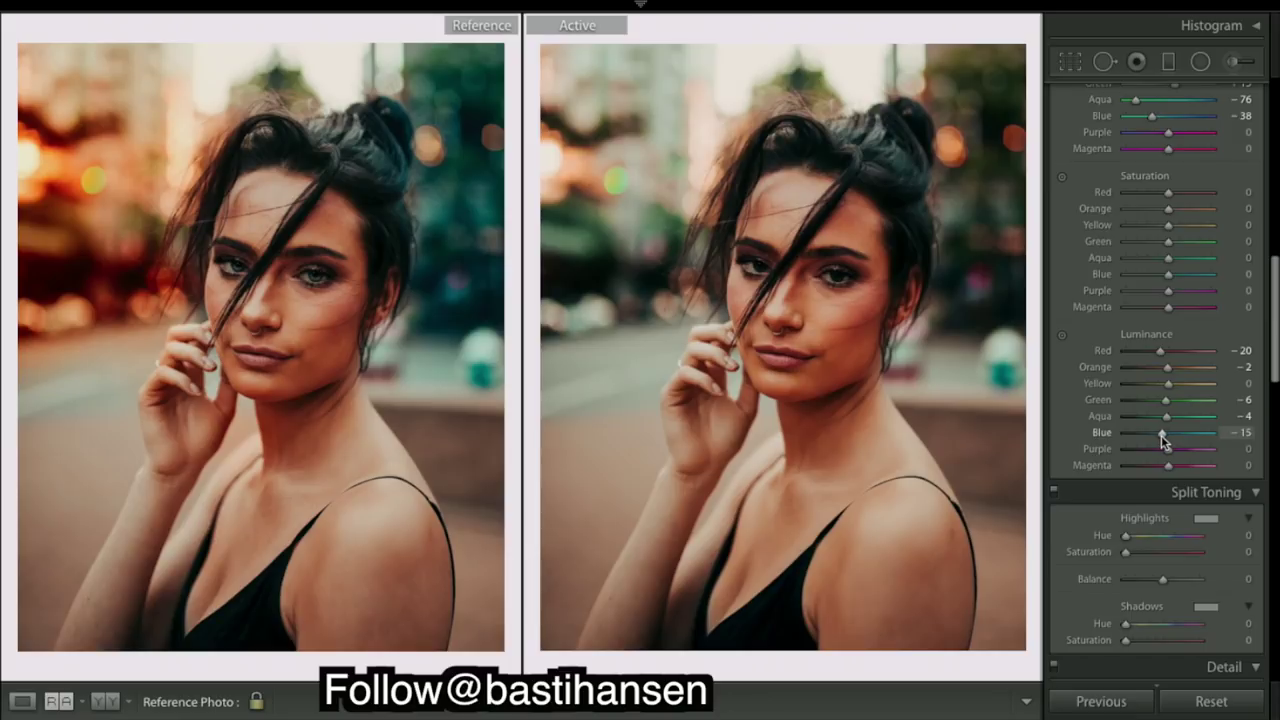
left_click_drag(1167, 449, 1170, 458)
Add film grain to the active portrait with Amount 26, Size 40 and Roughness 65.
scroll(1186, 452, "down", 5)
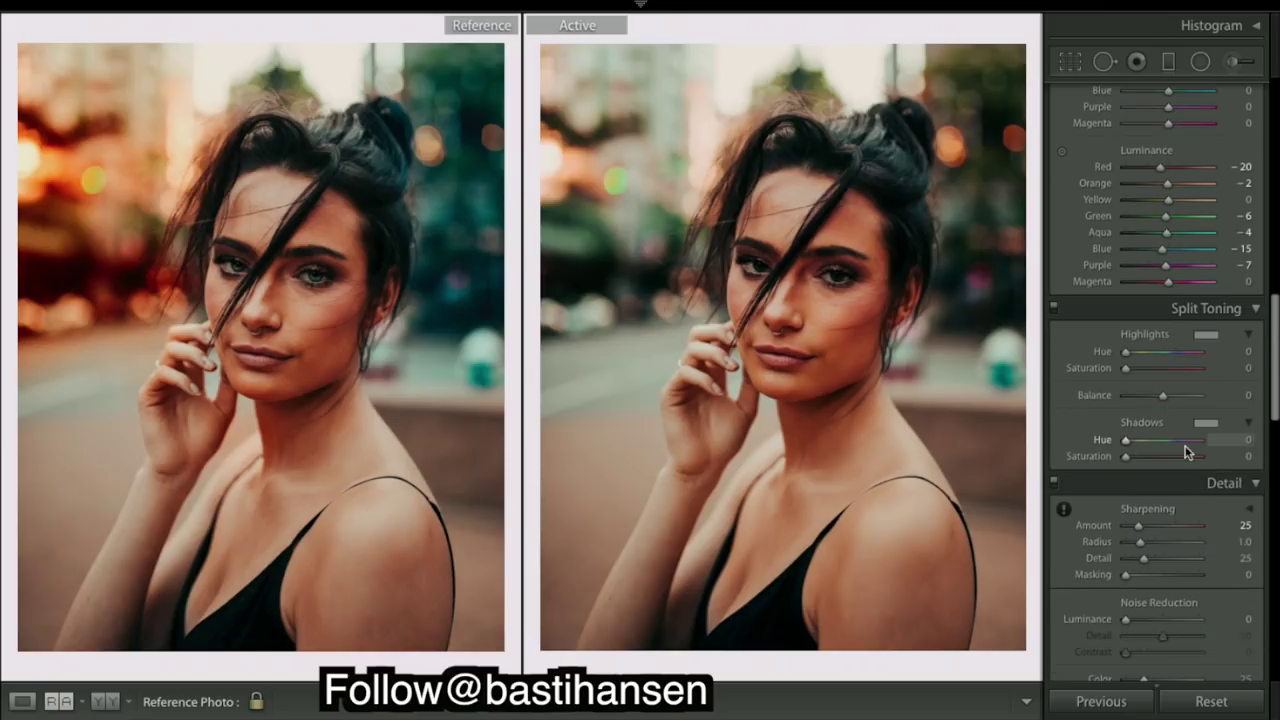
scroll(1186, 452, "down", 3)
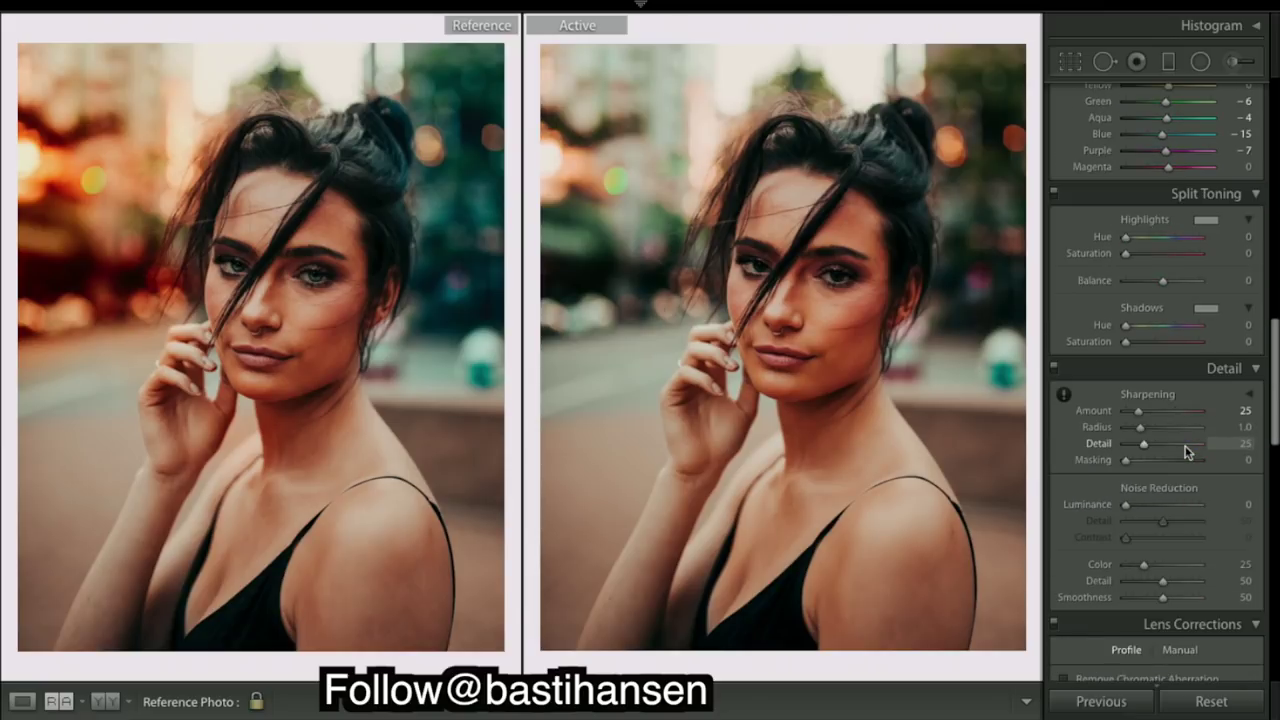
scroll(1186, 452, "down", 2)
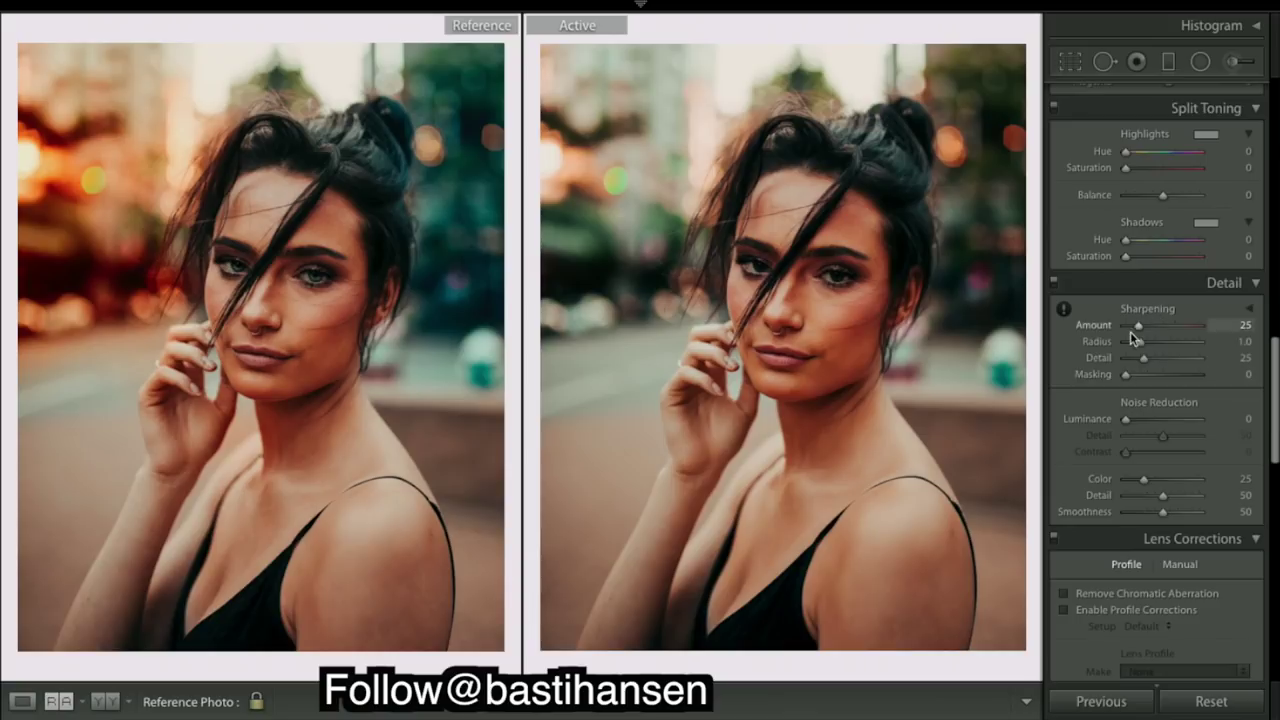
scroll(1219, 365, "down", 15)
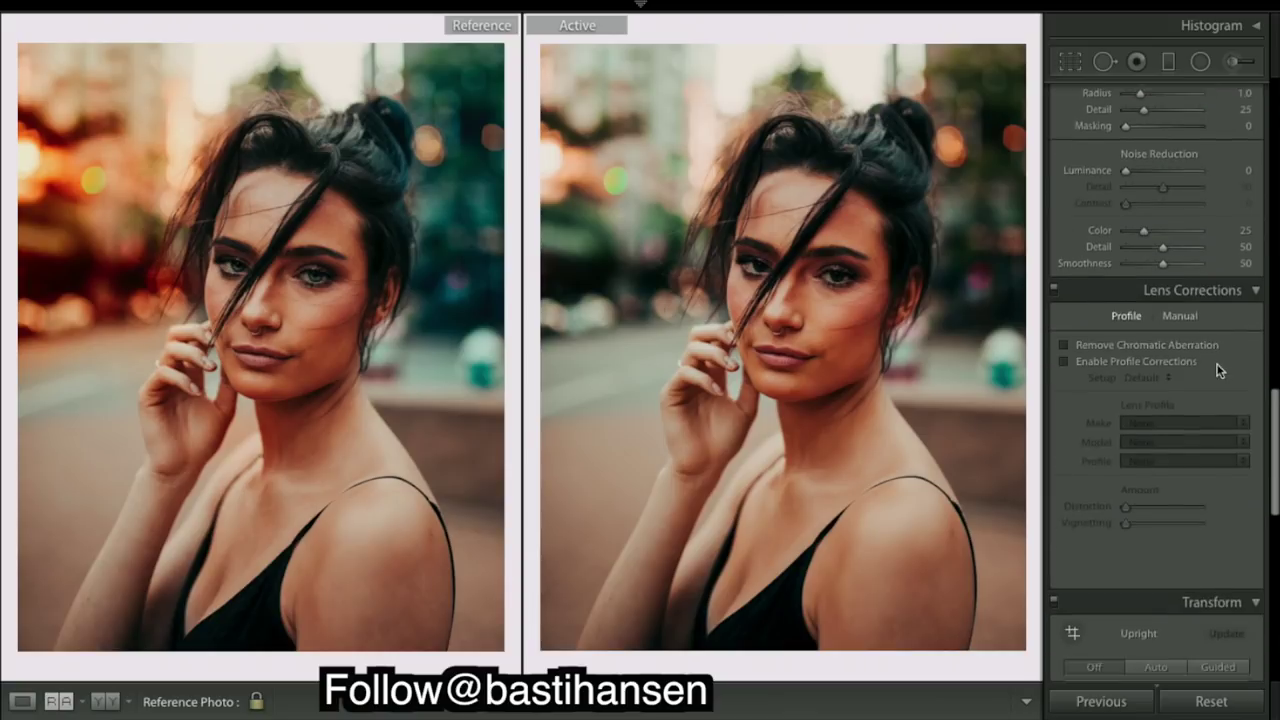
scroll(1219, 370, "down", 2)
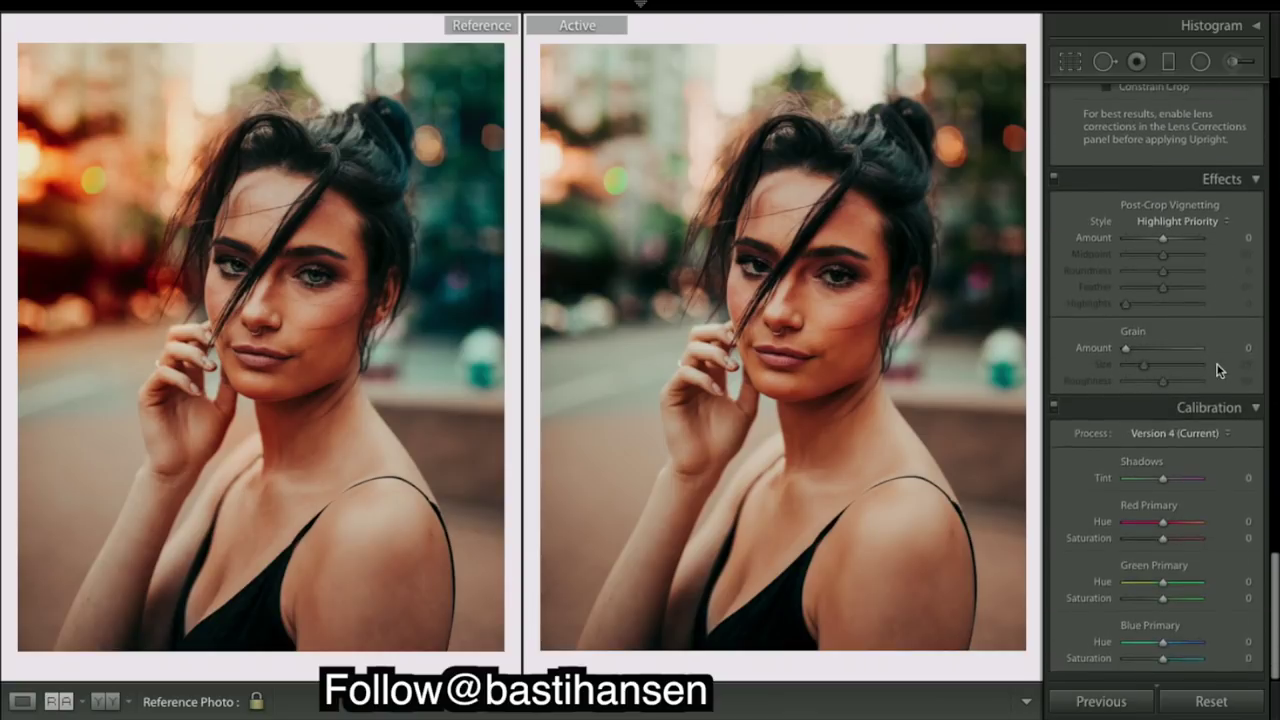
left_click(1141, 351)
left_click_drag(1143, 355, 1146, 356)
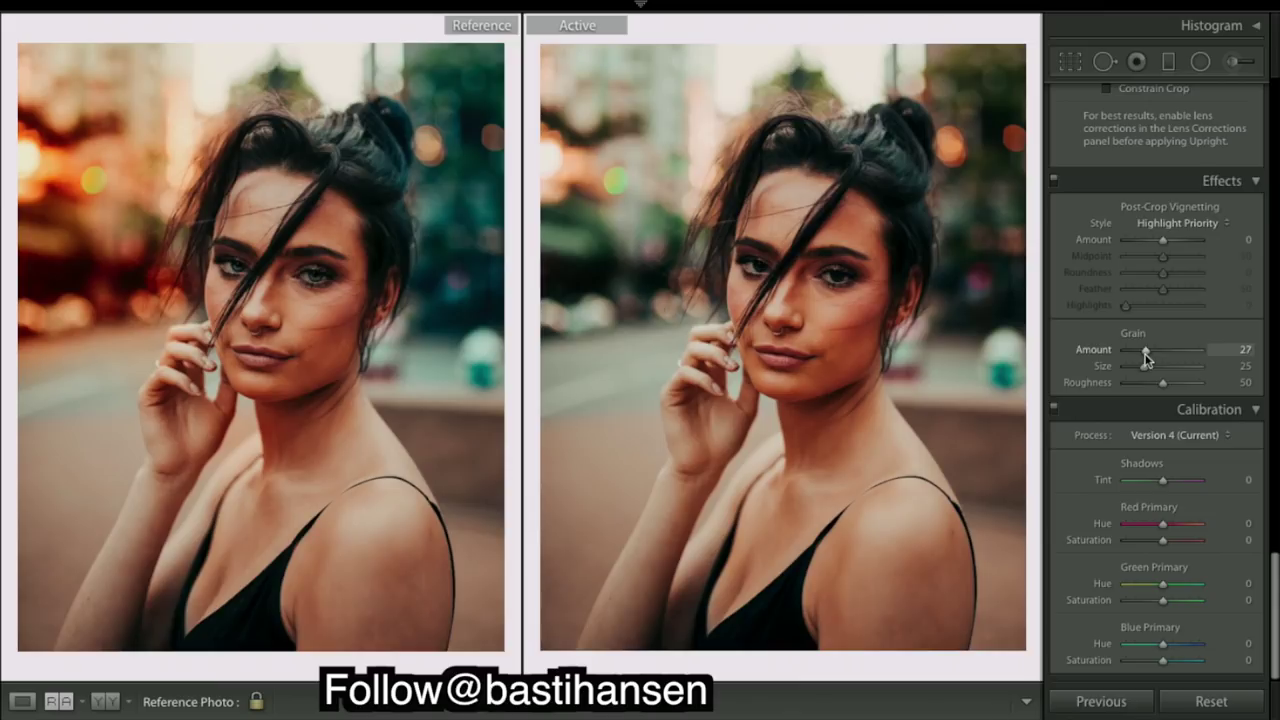
left_click_drag(1147, 358, 1164, 378)
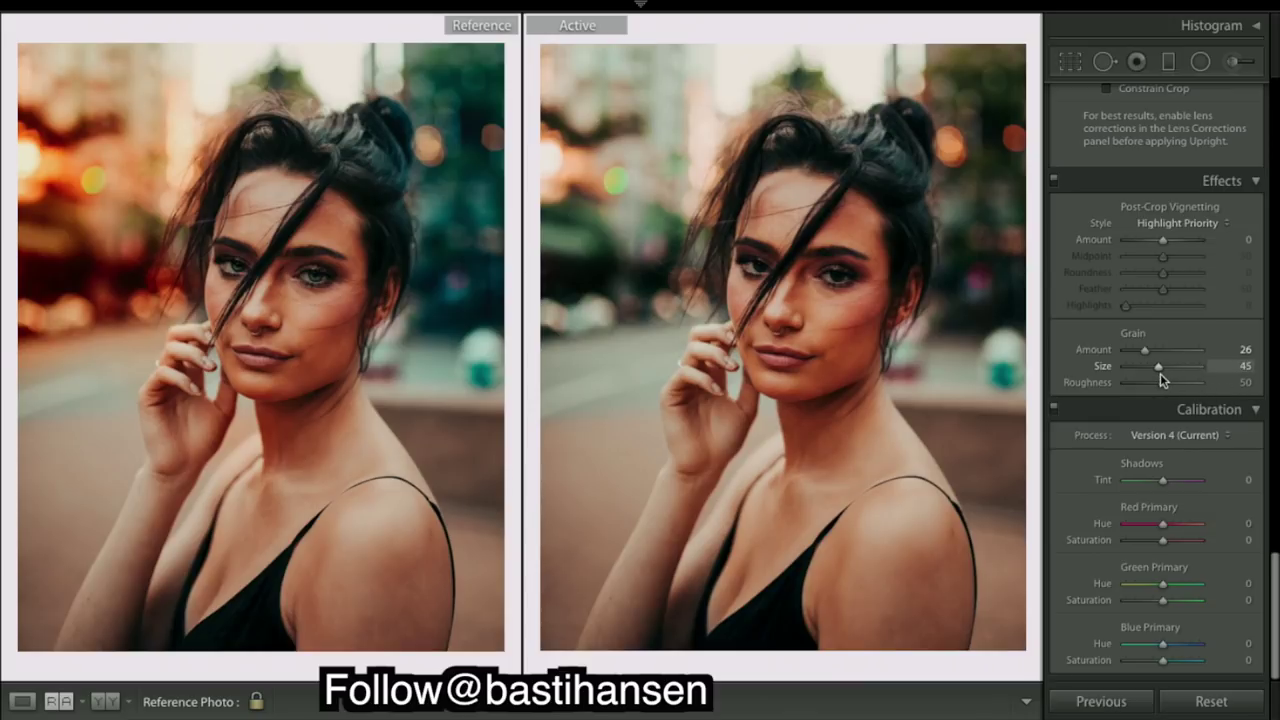
left_click_drag(1157, 373, 1175, 389)
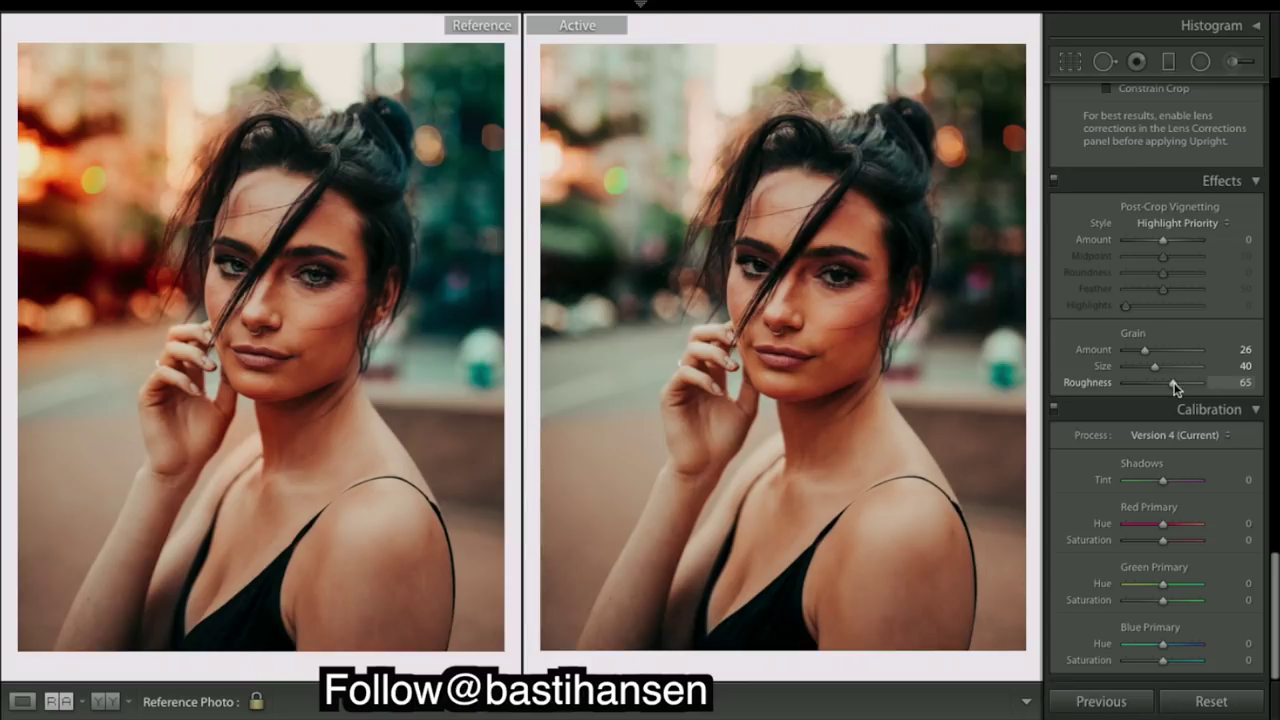
scroll(1186, 286, "up", 5)
scroll(1186, 289, "up", 2)
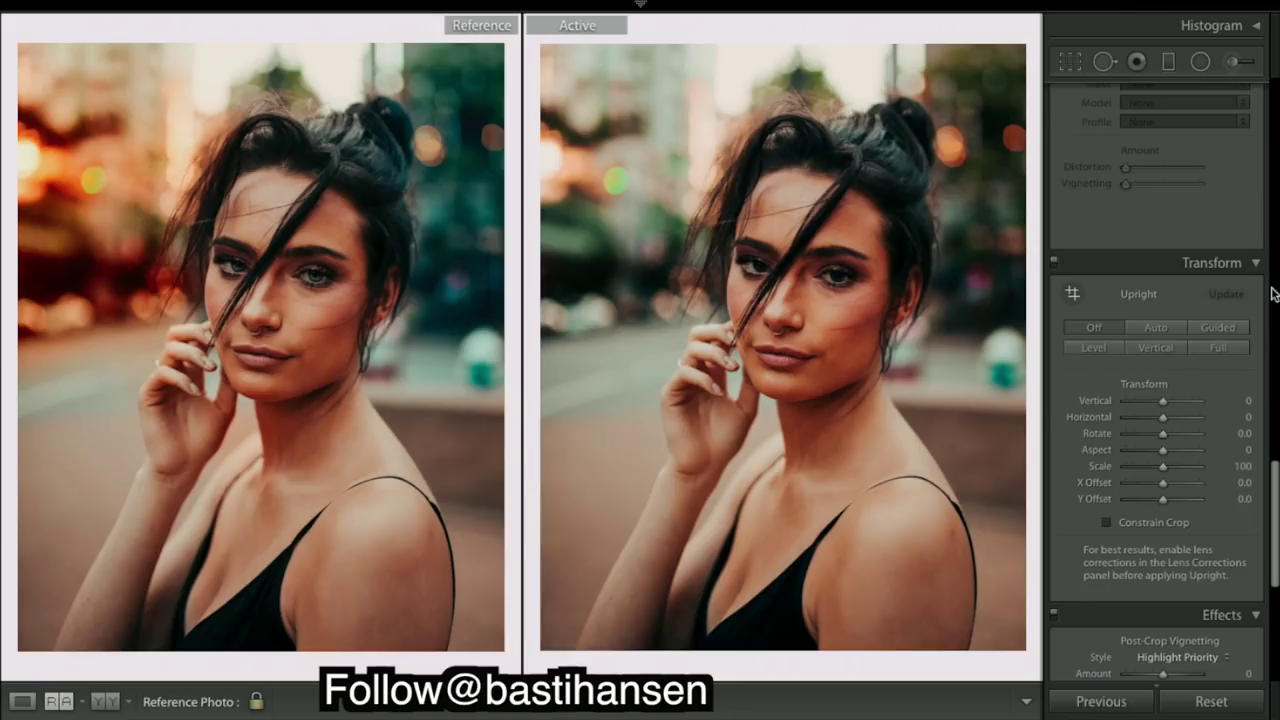
scroll(1272, 288, "up", 2)
scroll(1217, 281, "down", 5)
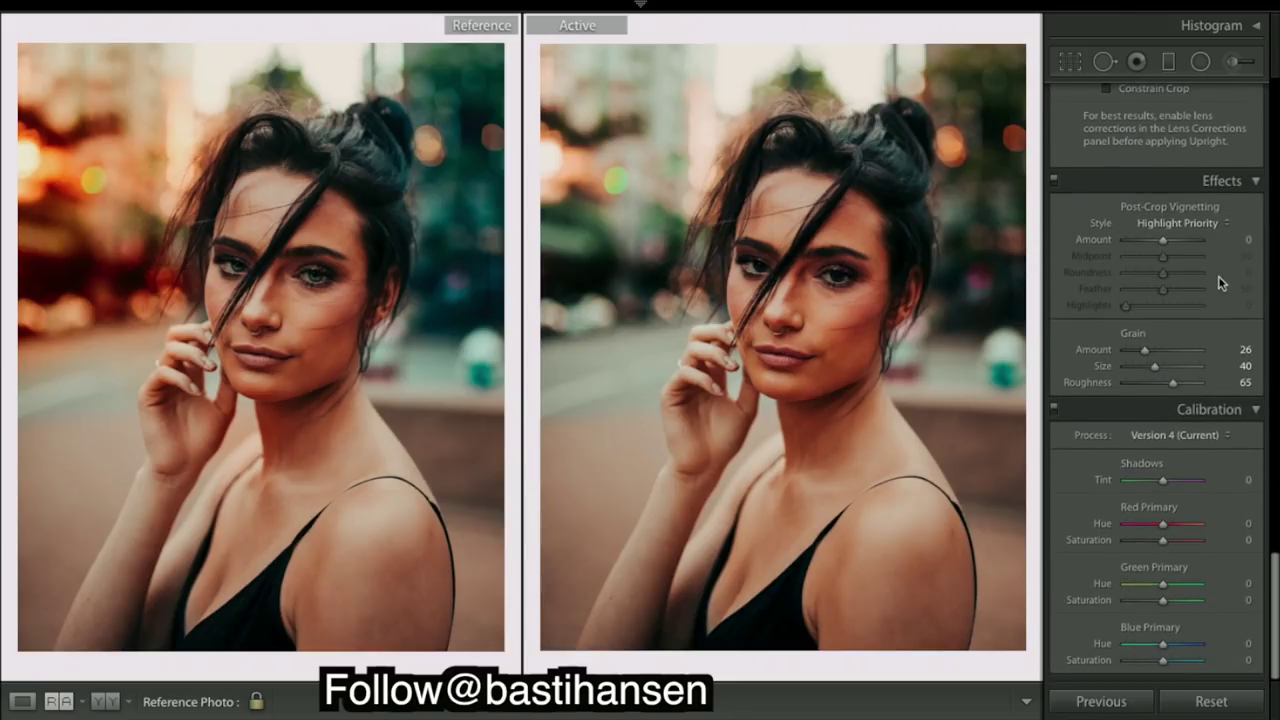
scroll(1218, 283, "up", 10)
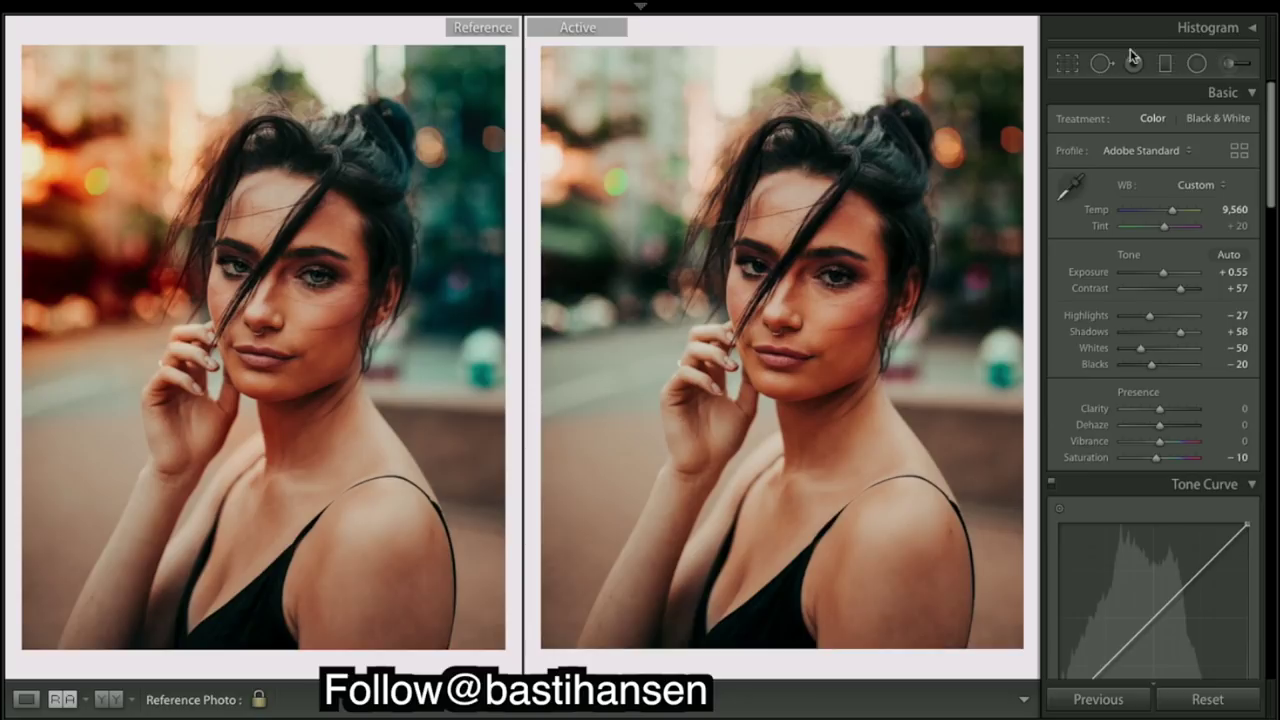
Paint a new Adjustment Brush mask over both eyes of the active portrait with brush size 4, then hide the mask overlay.
left_click(1232, 64)
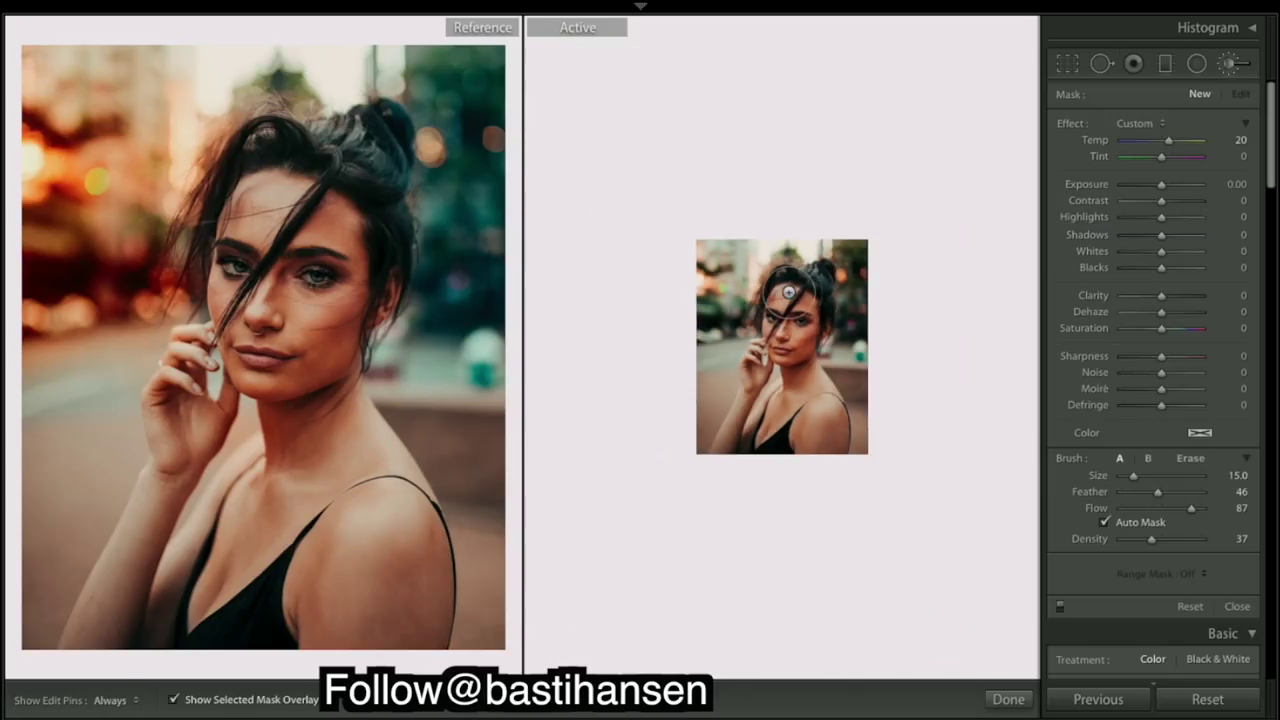
scroll(868, 234, "down", 8)
scroll(868, 234, "down", 2)
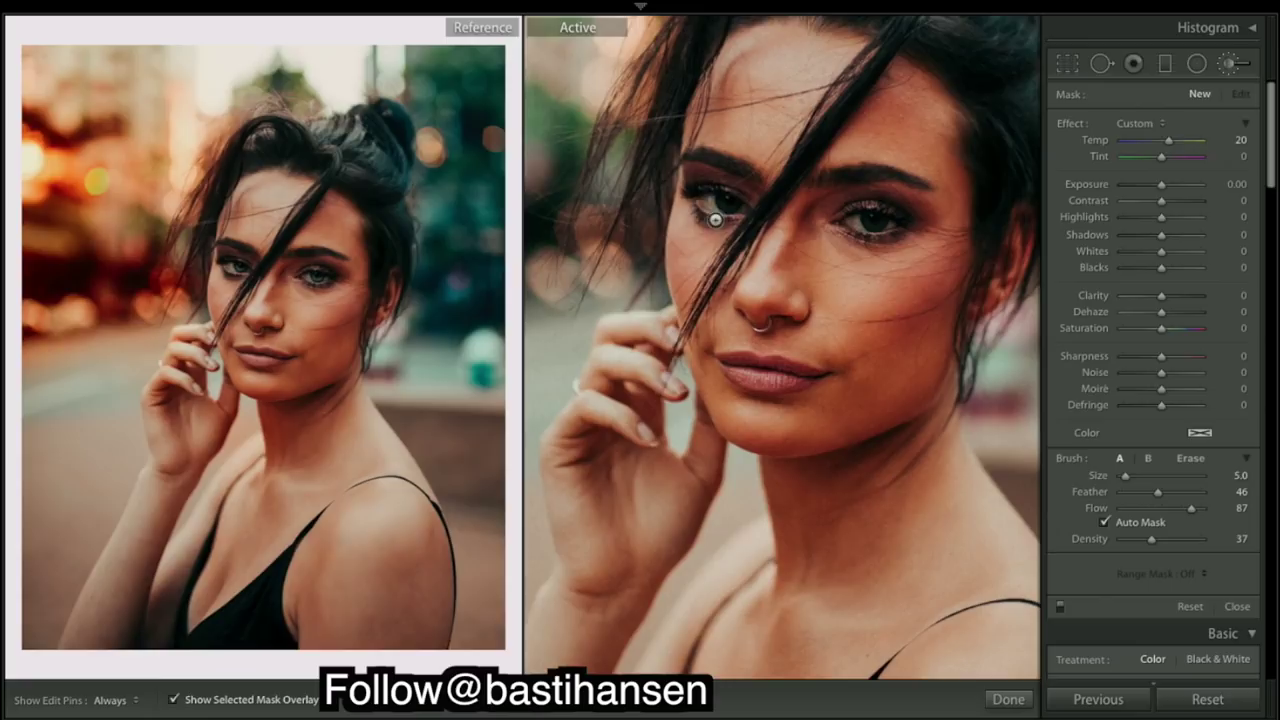
scroll(705, 204, "down", 1)
mouse_move(705, 204)
left_mouse_down()
mouse_move(741, 211)
mouse_move(706, 199)
mouse_move(732, 201)
left_mouse_up()
key("h")
key("h")
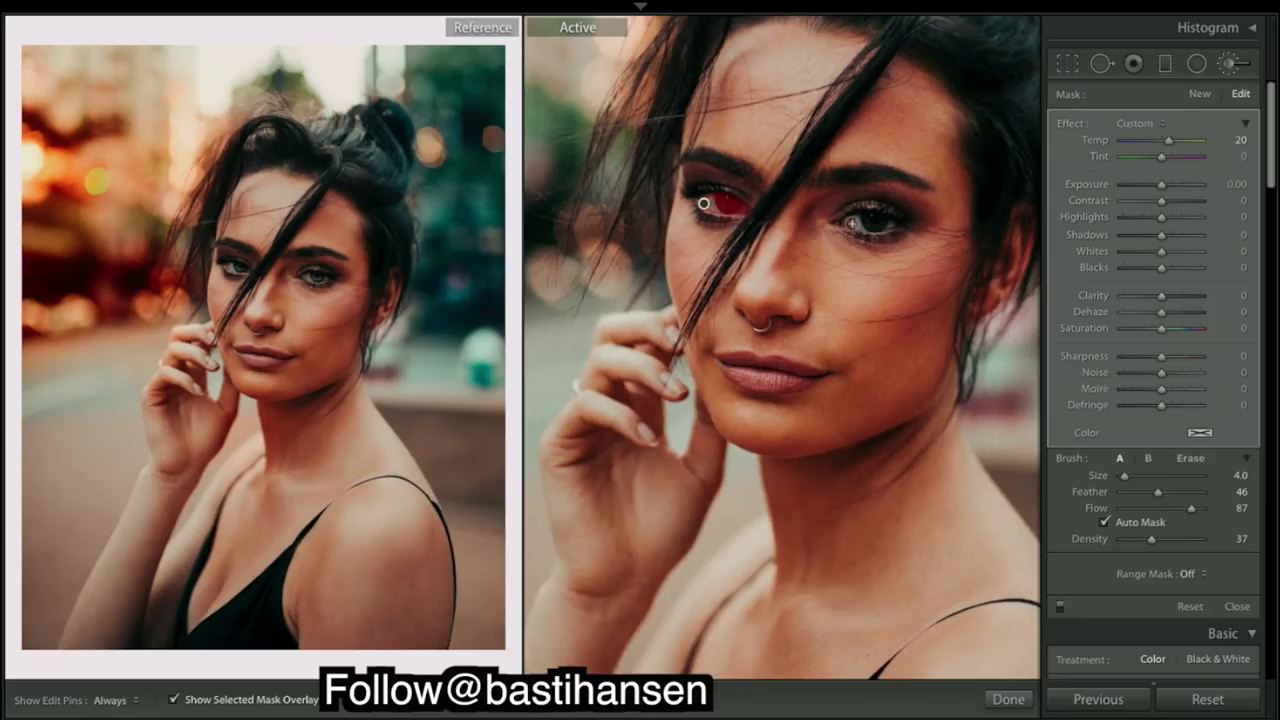
key("h")
left_click_drag(845, 224, 890, 226)
key("h")
left_click(174, 699)
Set the eye mask's Exposure to 0.77 and Temp to −42, and close the brush.
left_click(1171, 185)
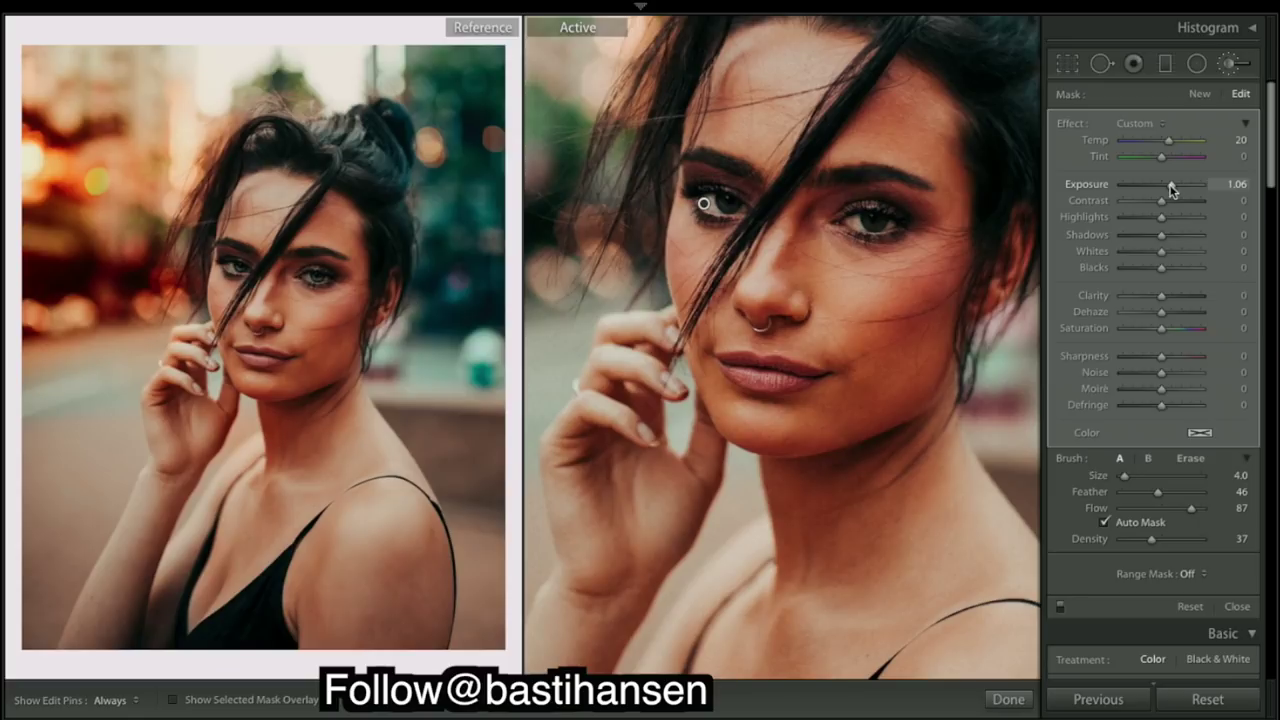
left_click_drag(1171, 190, 1168, 190)
left_click_drag(1168, 190, 1167, 190)
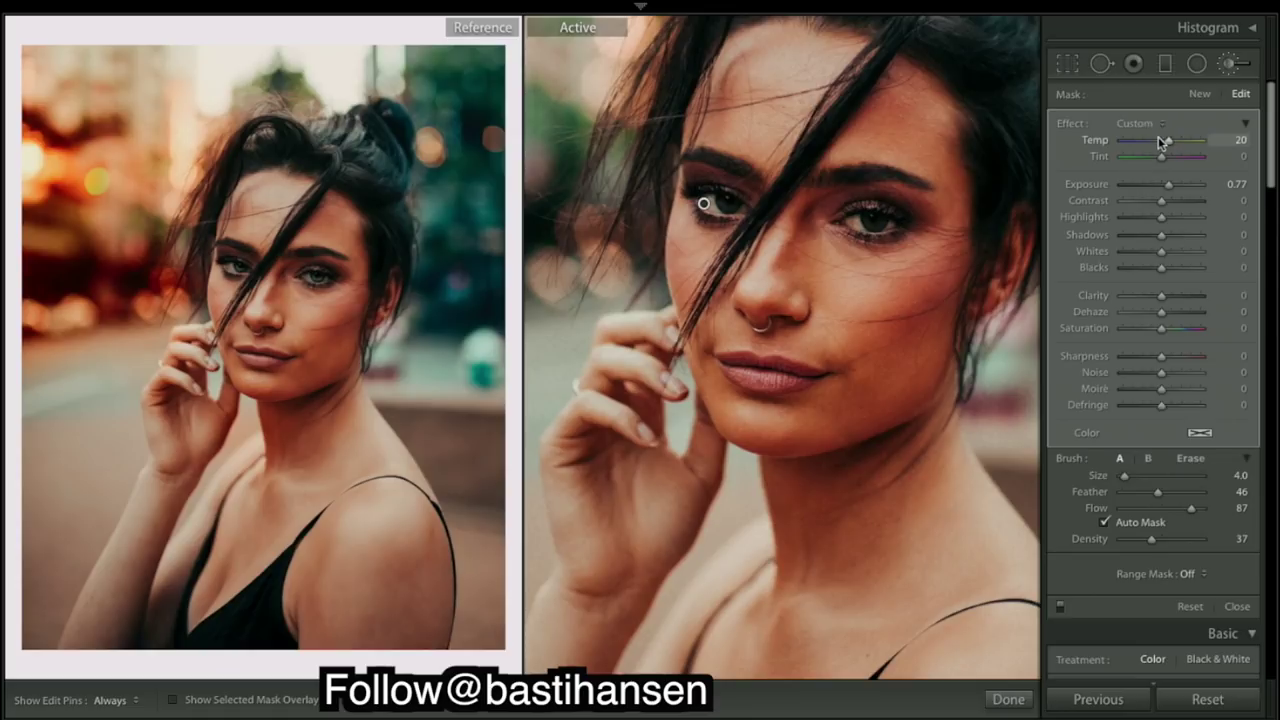
left_click_drag(1154, 138, 1146, 146)
left_click_drag(1144, 141, 1146, 142)
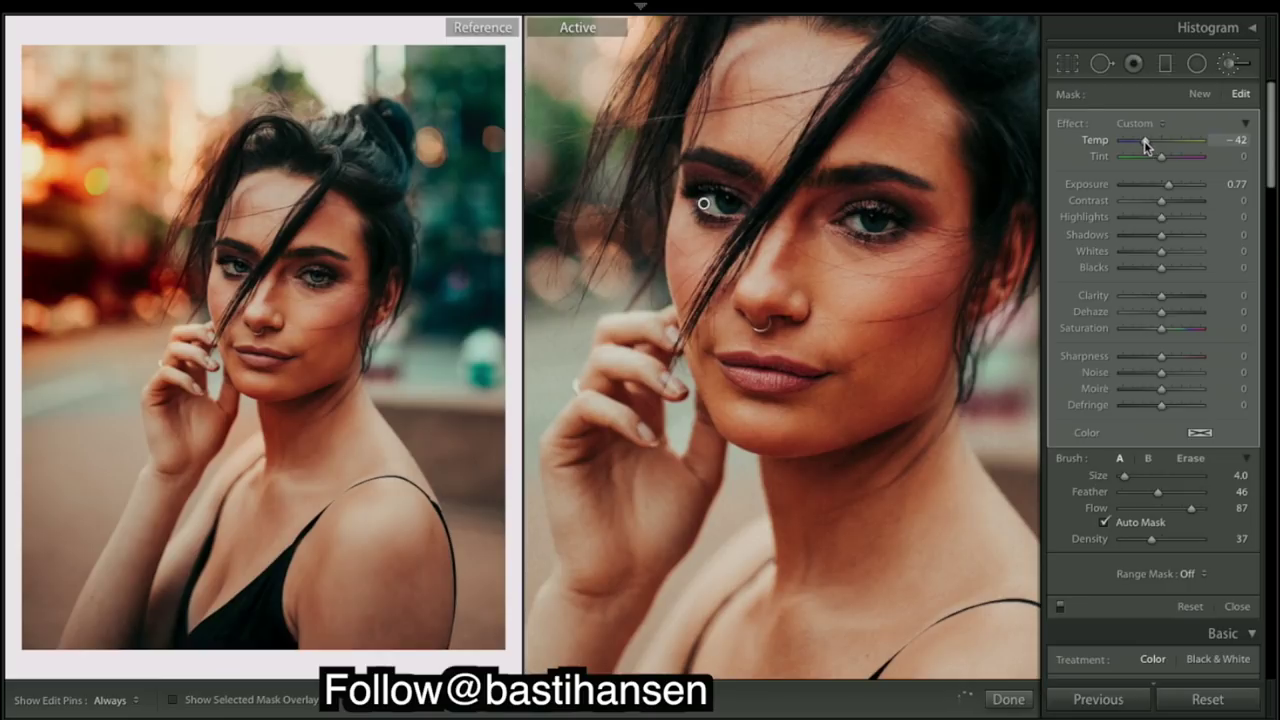
left_click(1008, 699)
left_click(892, 451)
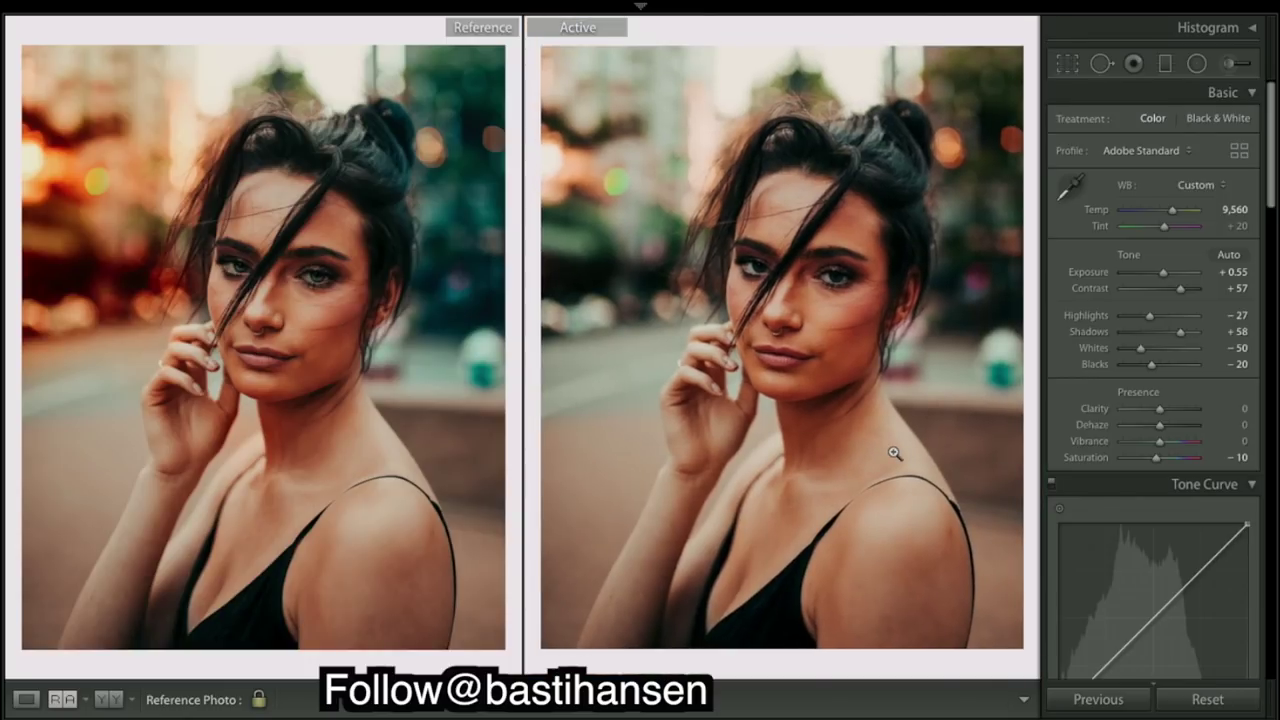
Reselect the existing eye mask and set its Temp to −24.
left_click(869, 260)
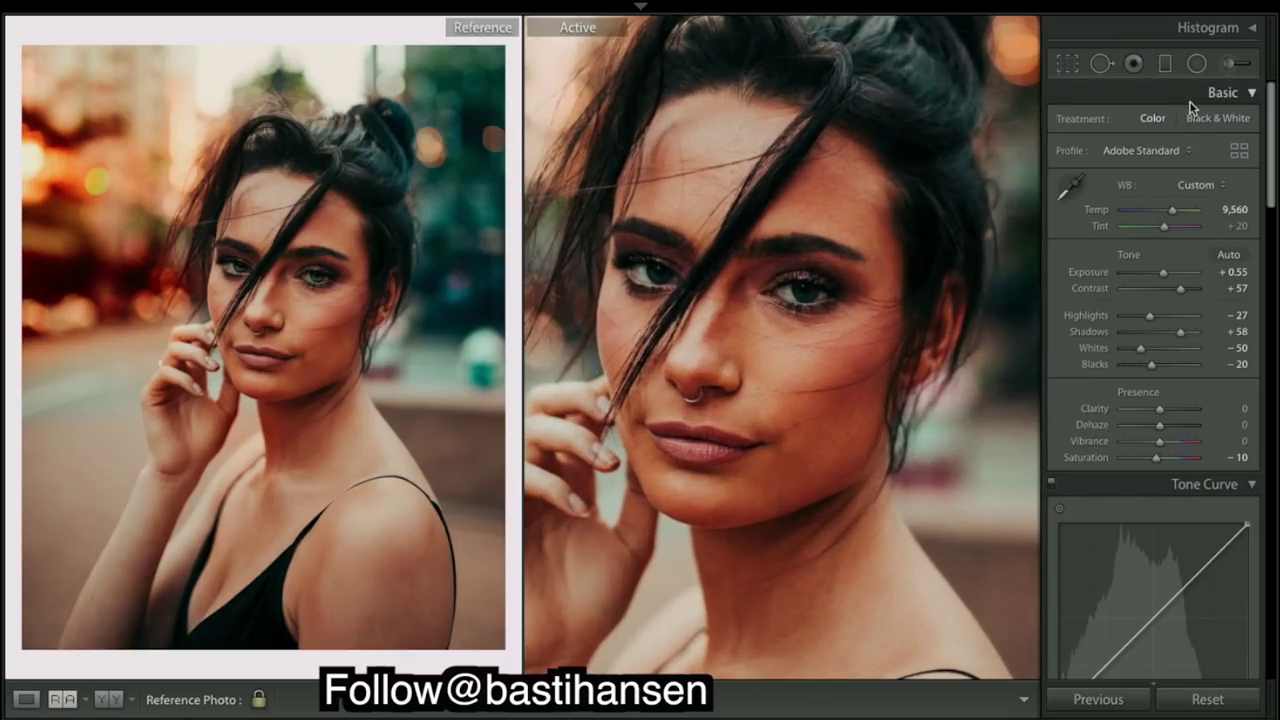
left_click(1233, 63)
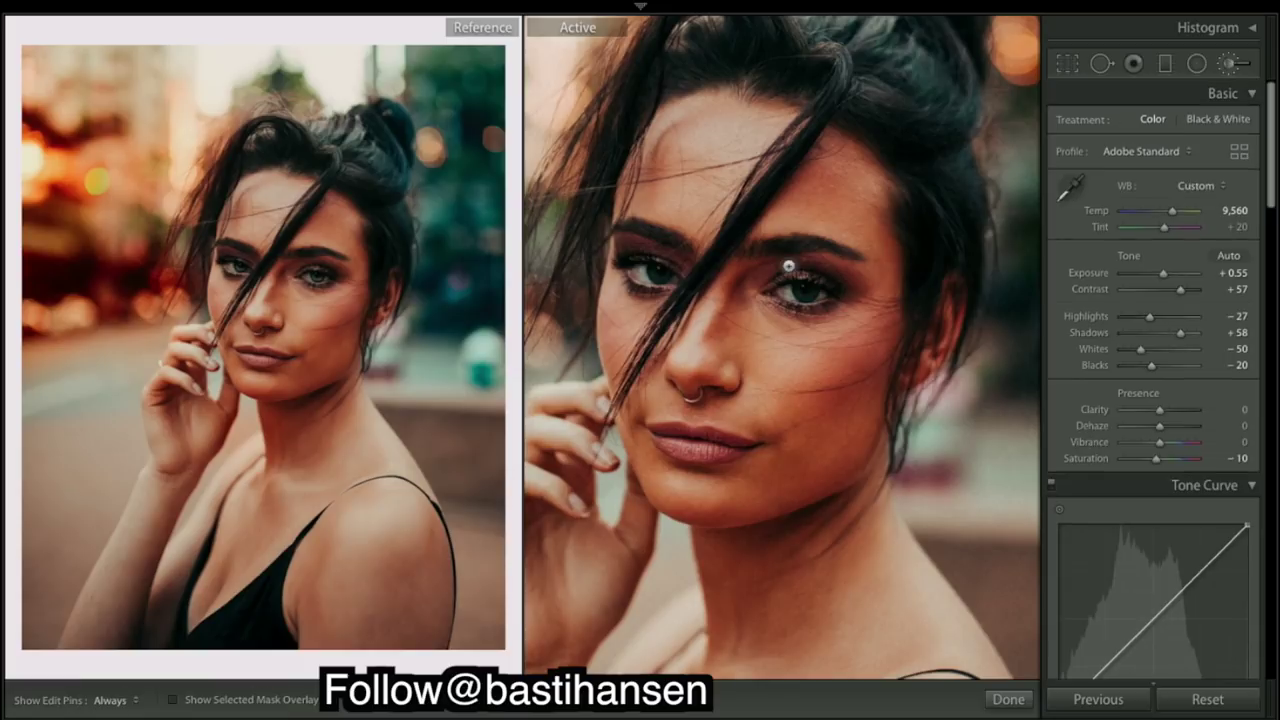
left_click(640, 280)
left_click_drag(1168, 140, 1155, 140)
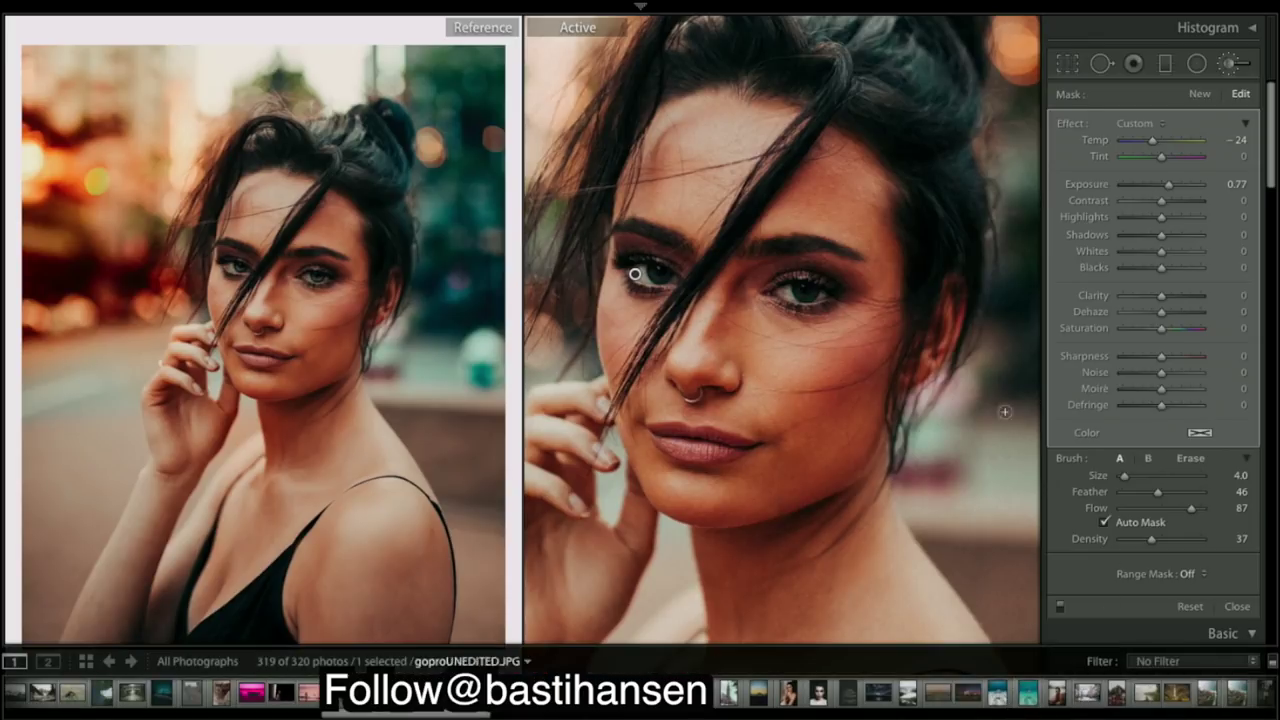
left_click(1005, 697)
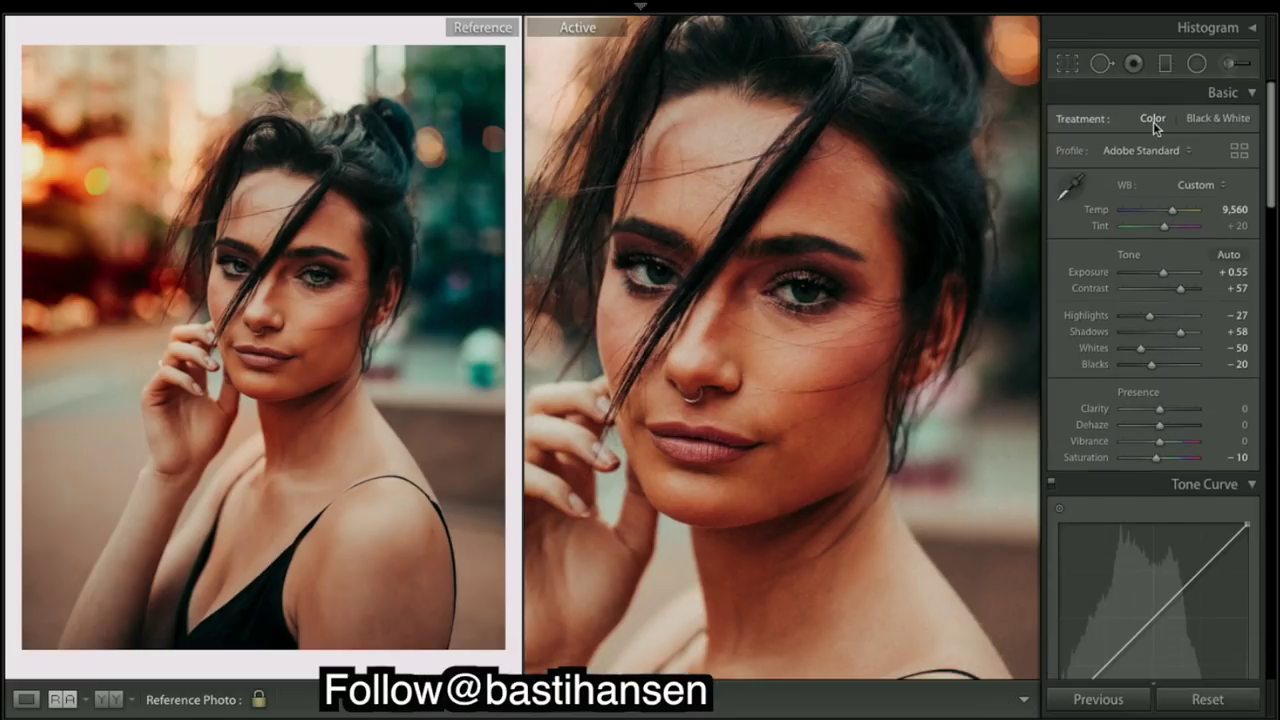
Paint a second Adjustment Brush mask over the irises of both eyes with brush size 3.
left_click(857, 331)
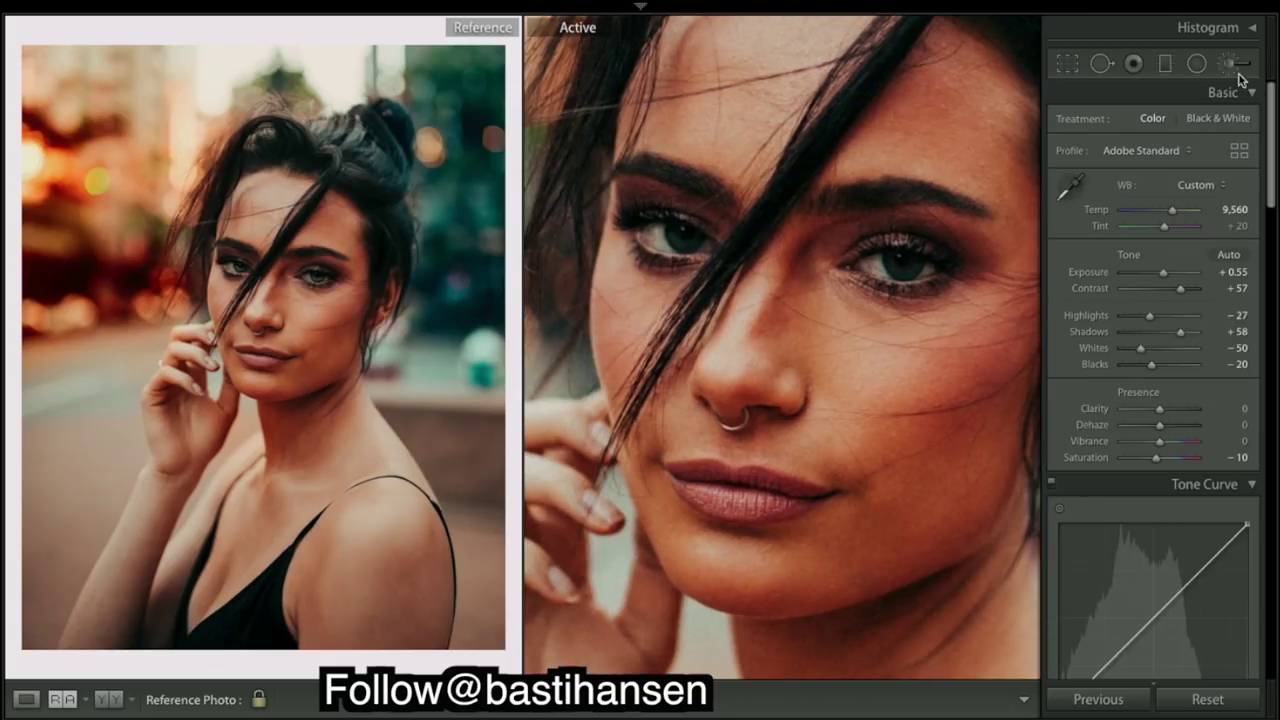
left_click(1231, 64)
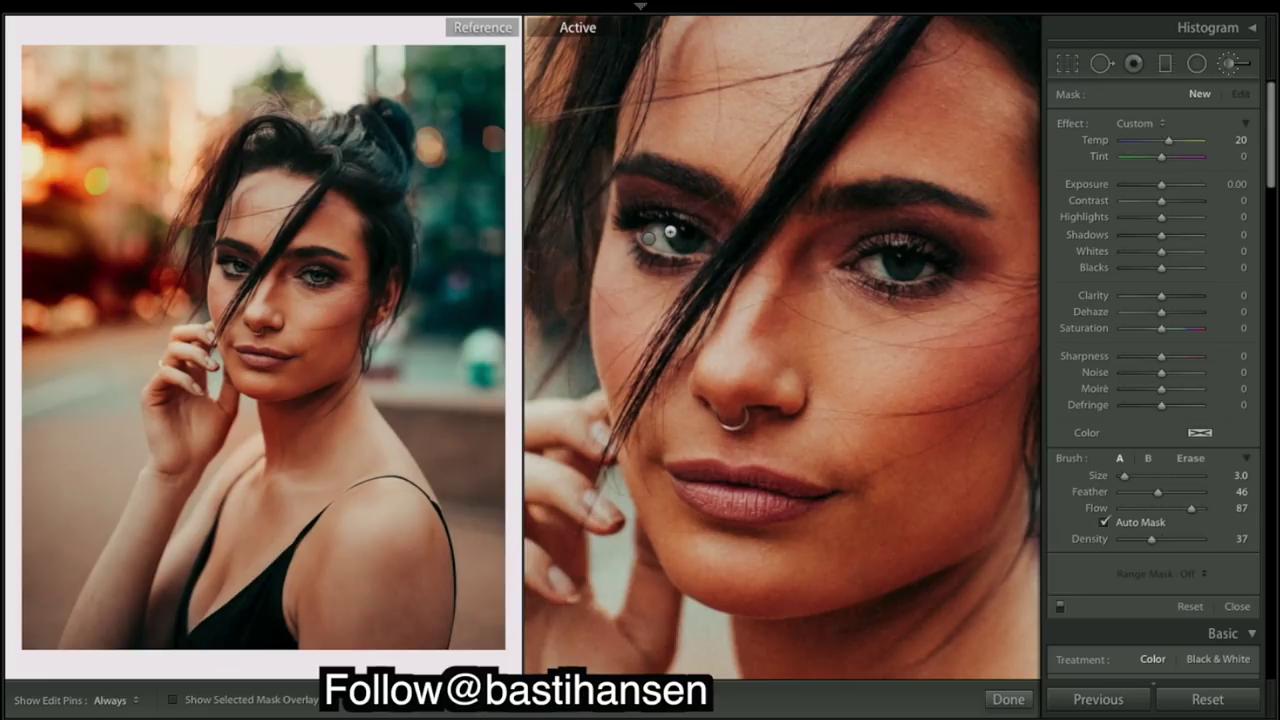
key("h")
key("h")
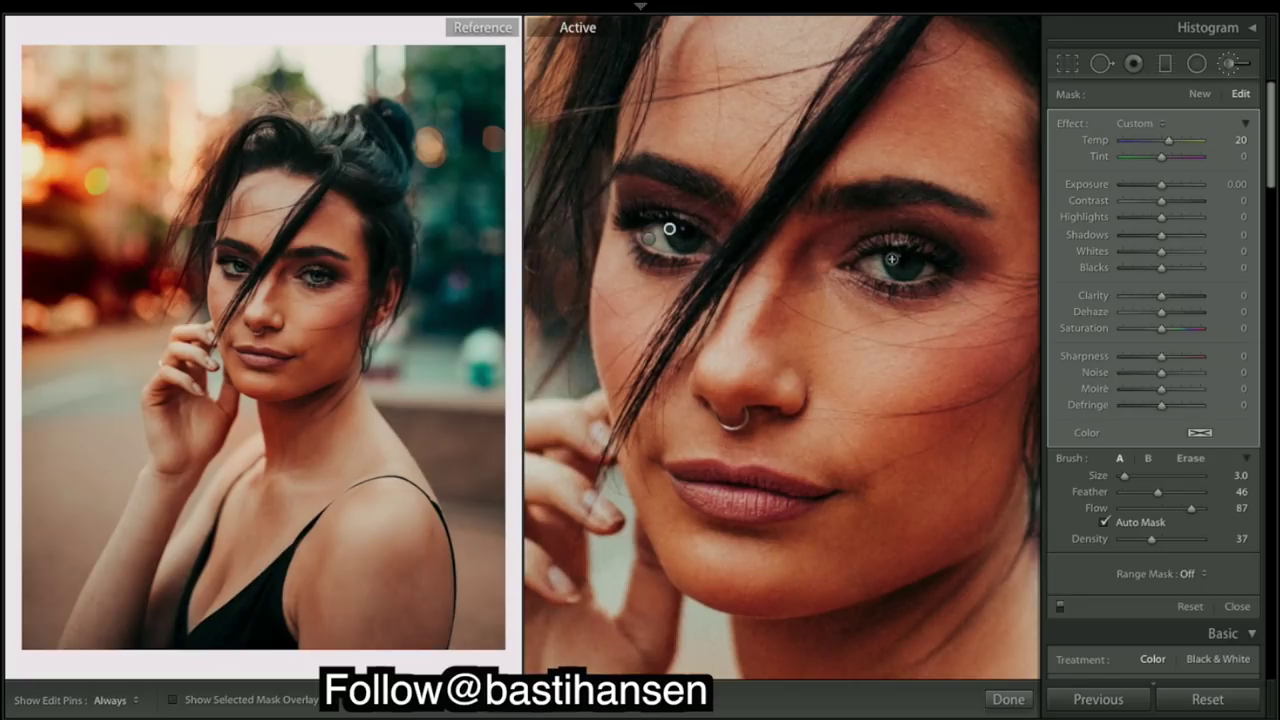
key("h")
key("h")
Set the iris mask's Exposure to 1.14, Temp to −54 and Highlights to 24, and close the brush.
left_click_drag(1161, 184, 1176, 183)
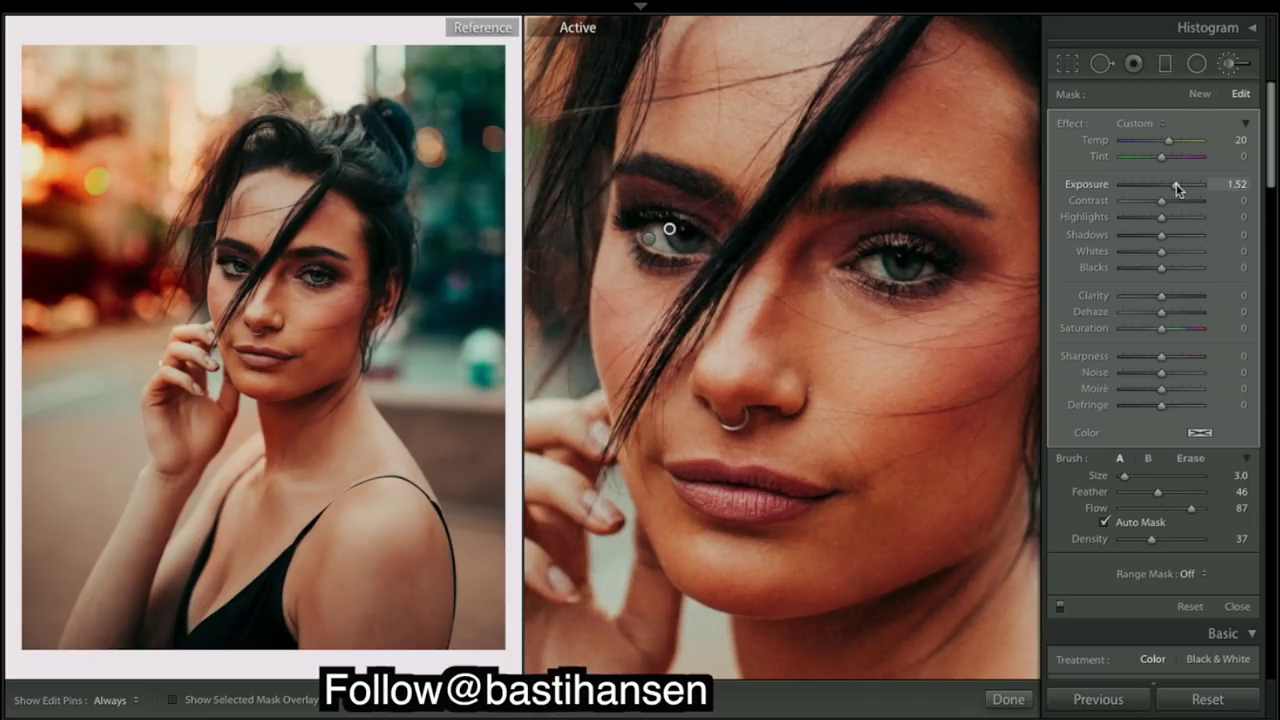
left_click_drag(1175, 184, 1171, 184)
left_click_drag(1168, 140, 1143, 140)
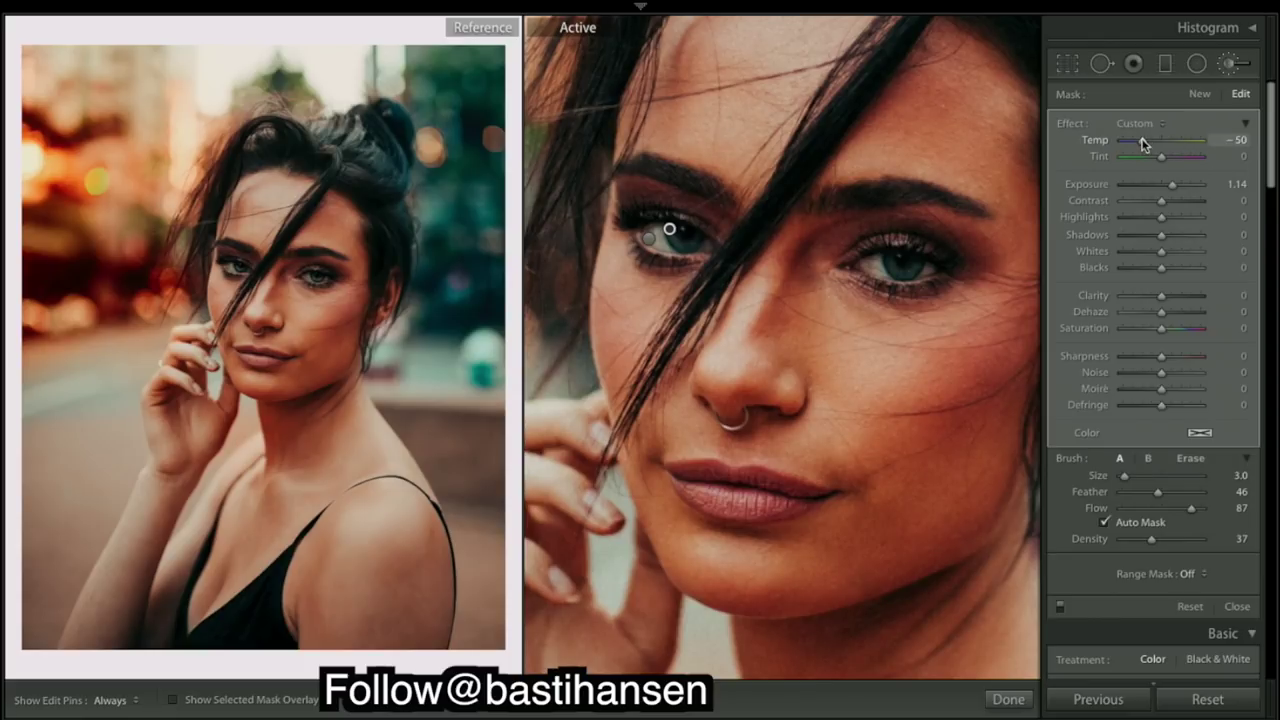
left_click_drag(1142, 141, 1144, 141)
left_click_drag(1143, 138, 1137, 144)
left_click_drag(1142, 144, 1143, 145)
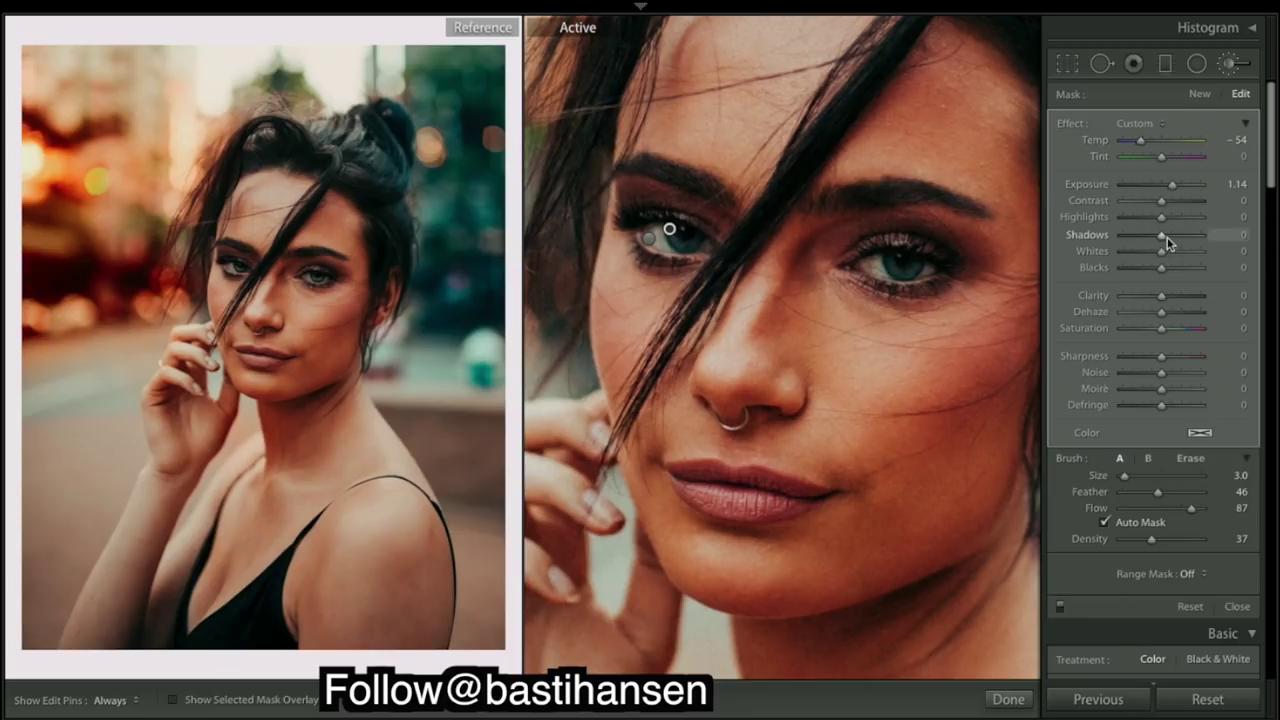
left_click_drag(1172, 225, 1171, 220)
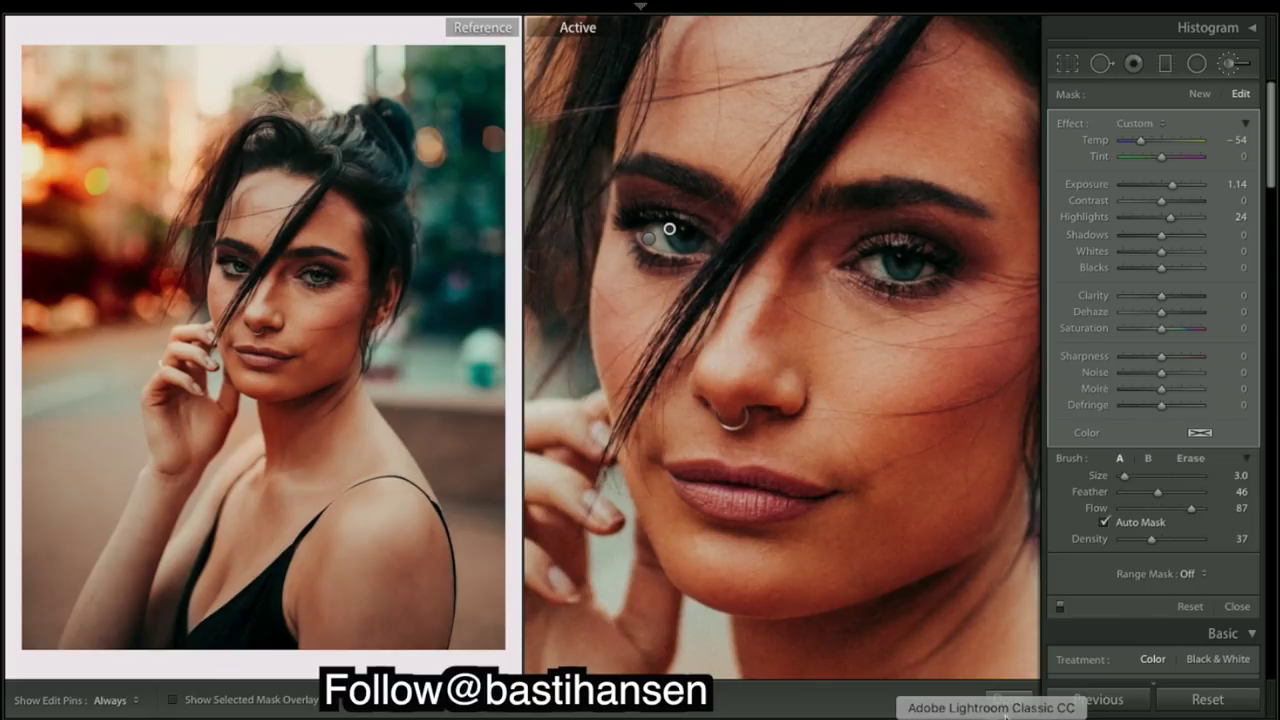
left_click(1008, 699)
left_click(822, 367)
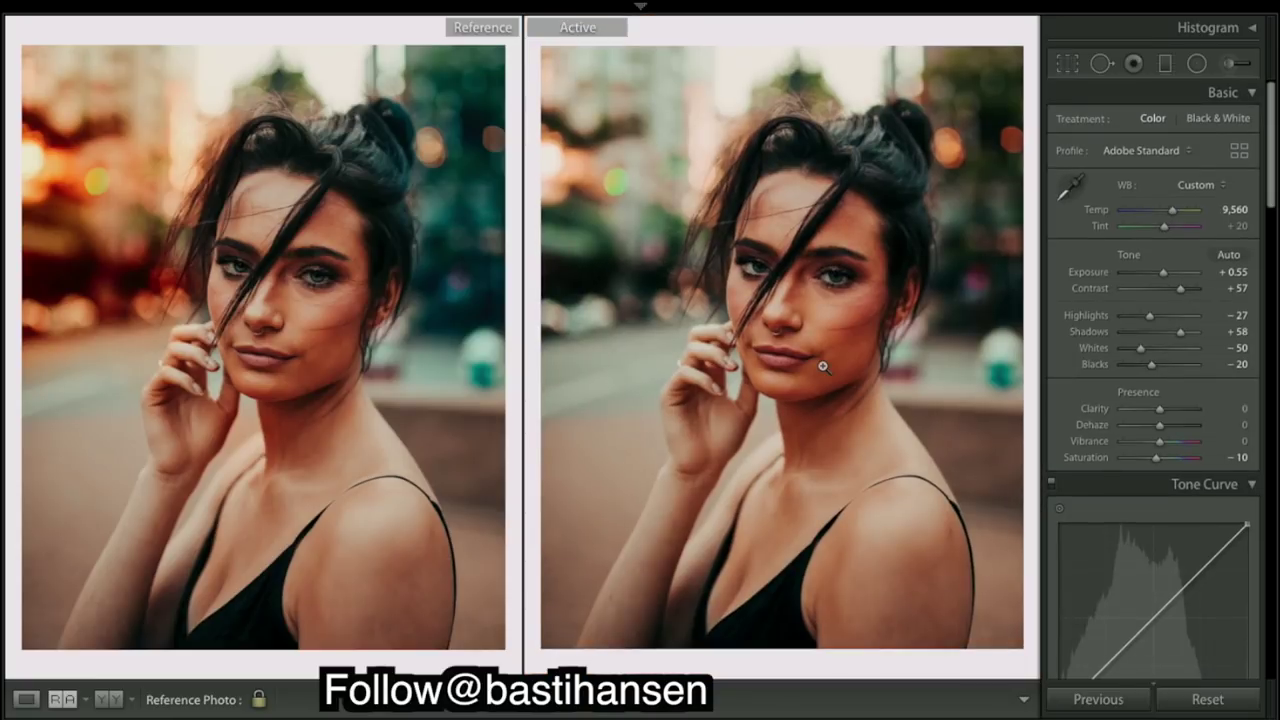
Reselect the iris mask, set its Exposure to 1.92 and make its Temp less cool.
left_click(1231, 66)
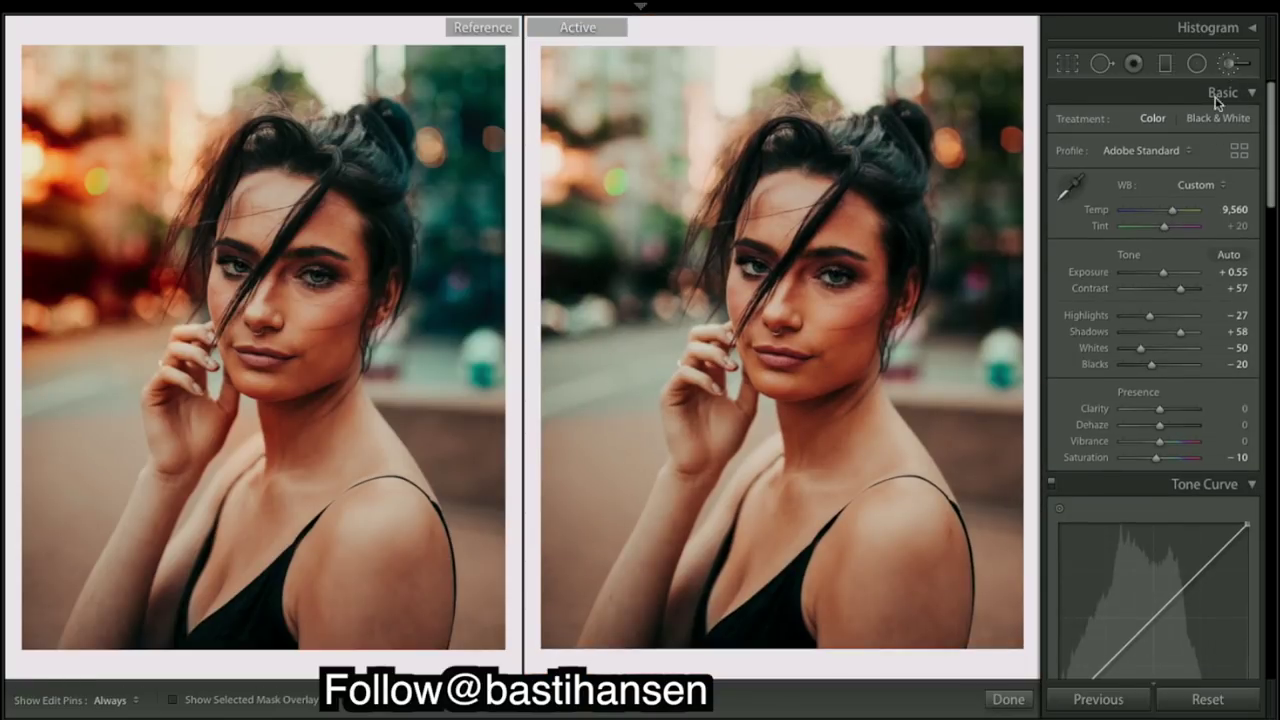
left_click(753, 266)
left_click_drag(1161, 216, 1173, 186)
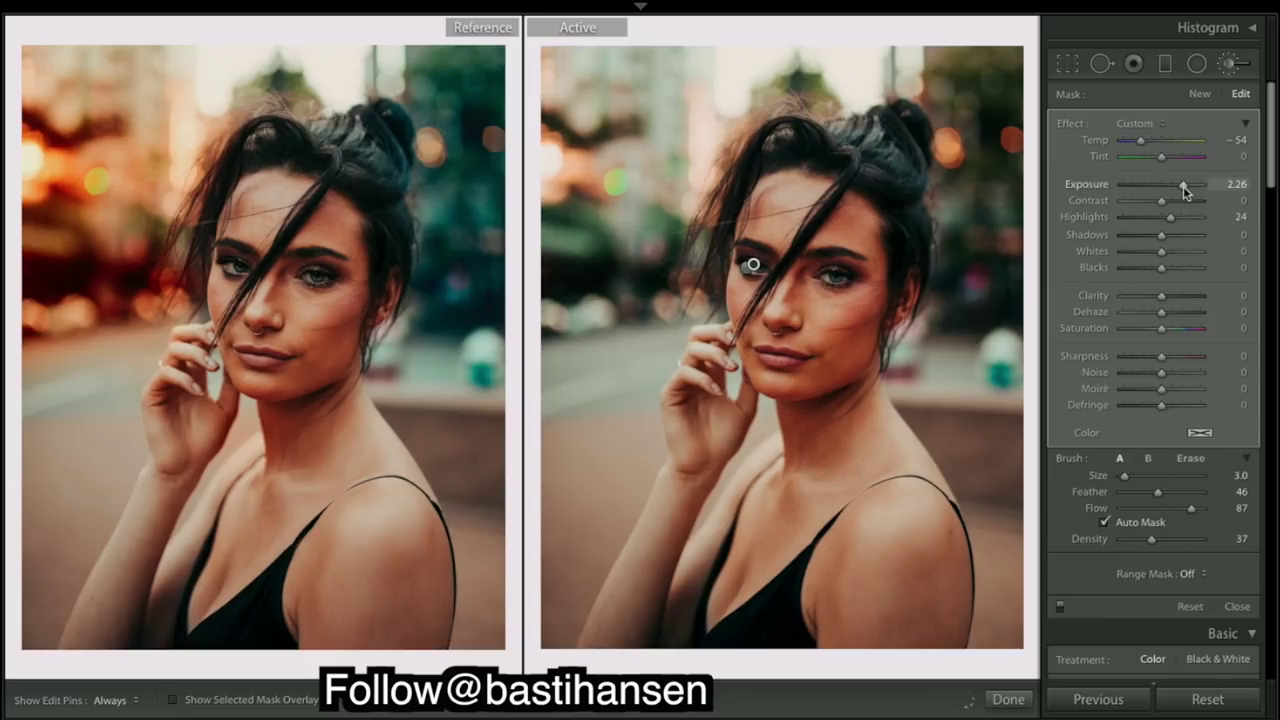
left_click_drag(1183, 186, 1180, 186)
left_click_drag(1180, 186, 1178, 186)
left_click_drag(1141, 140, 1156, 143)
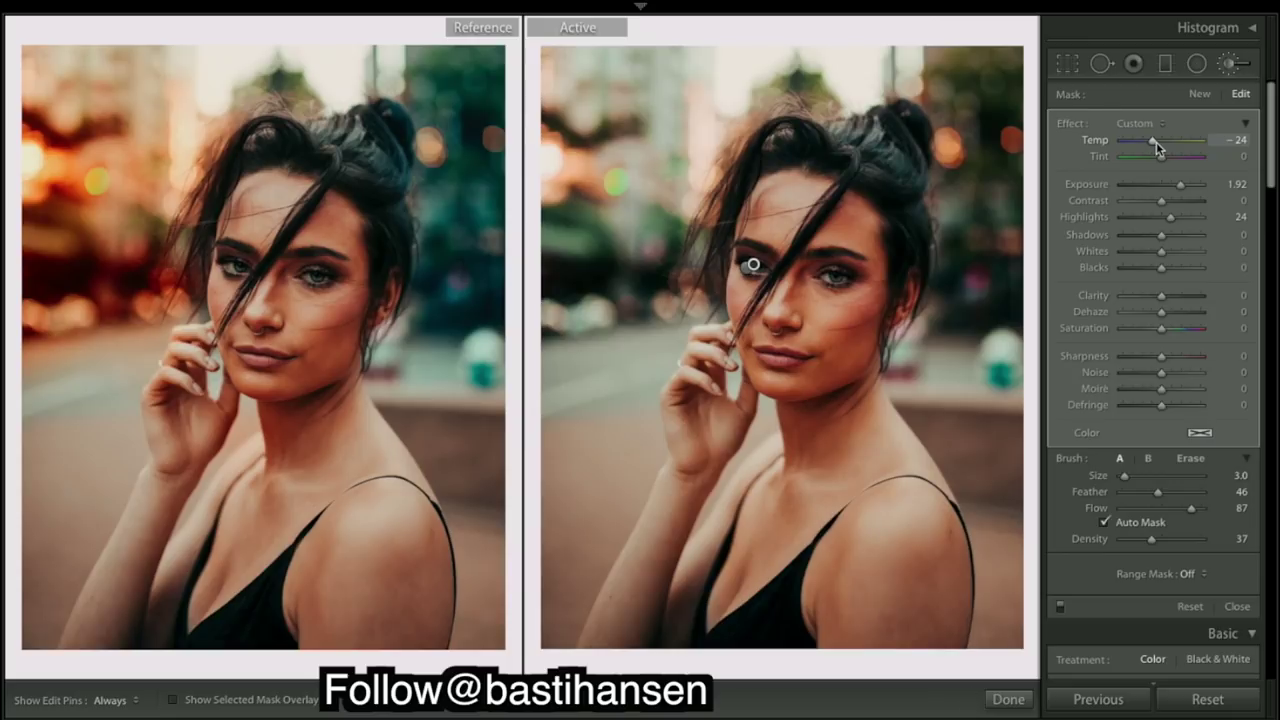
left_click_drag(1156, 142, 1157, 142)
left_click_drag(1155, 143, 1160, 146)
left_click(1010, 699)
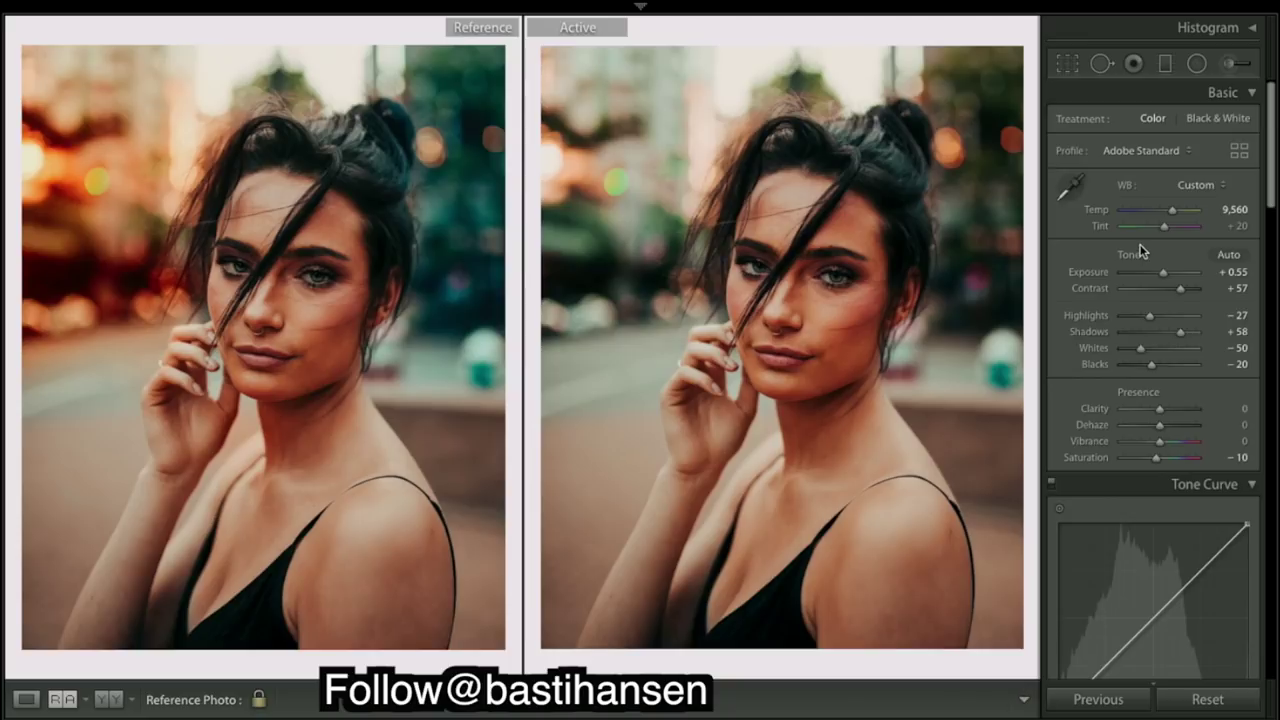
Paint a new Adjustment Brush mask over the dark background to the right of the woman's hair with brush size 17, showing the mask overlay.
scroll(1164, 244, "down", 2)
scroll(1164, 244, "up", 2)
left_click(1228, 63)
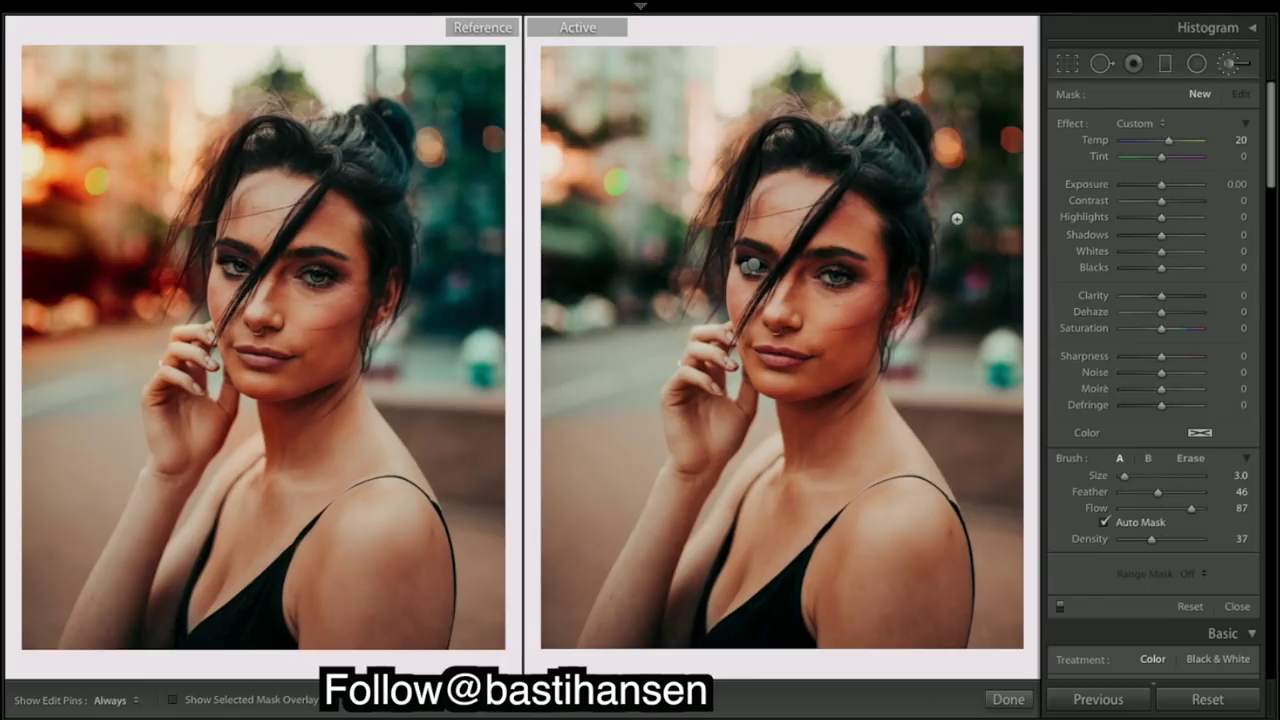
scroll(957, 218, "up", 10)
scroll(957, 218, "up", 3)
left_click(173, 700)
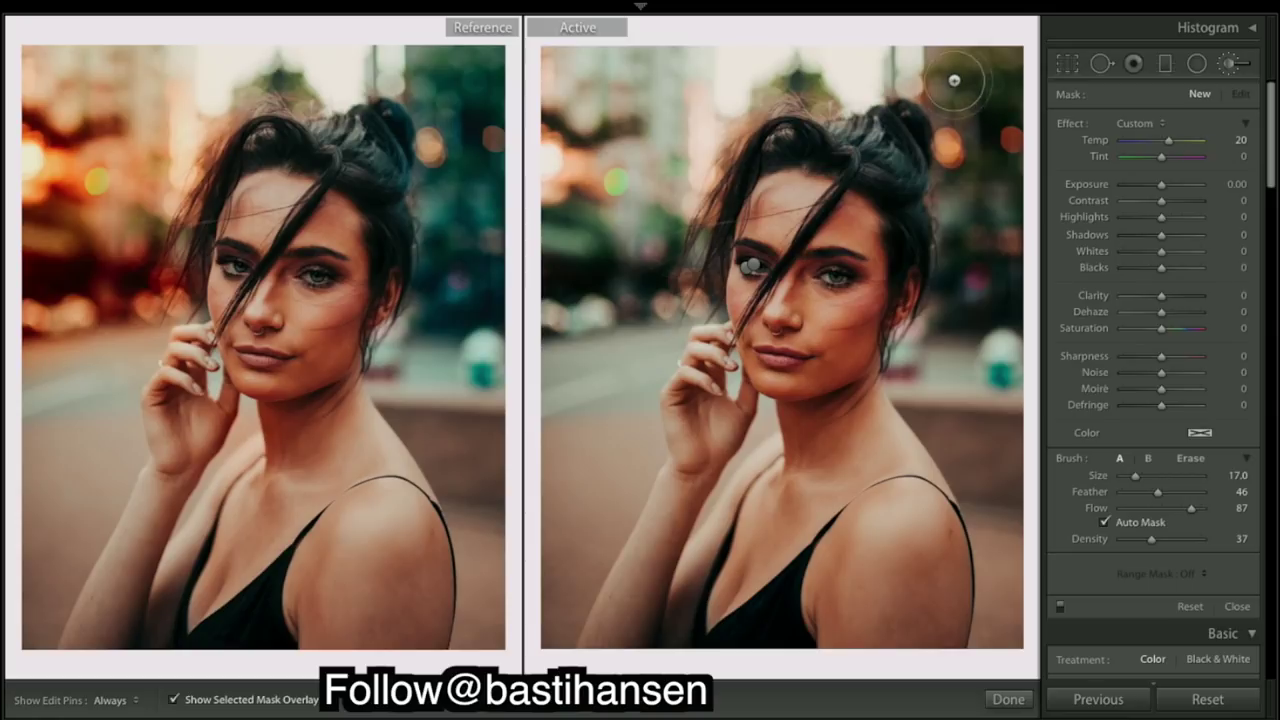
key("h")
mouse_move(934, 75)
left_mouse_down()
mouse_move(1005, 87)
mouse_move(1010, 323)
mouse_move(942, 325)
mouse_move(965, 221)
mouse_move(959, 106)
mouse_move(967, 226)
mouse_move(959, 188)
mouse_move(995, 75)
mouse_move(1020, 257)
mouse_move(1004, 302)
mouse_move(951, 316)
mouse_move(967, 275)
mouse_move(966, 184)
mouse_move(940, 66)
mouse_move(989, 74)
mouse_move(946, 83)
mouse_move(947, 122)
mouse_move(981, 155)
mouse_move(969, 263)
left_mouse_up()
key("h")
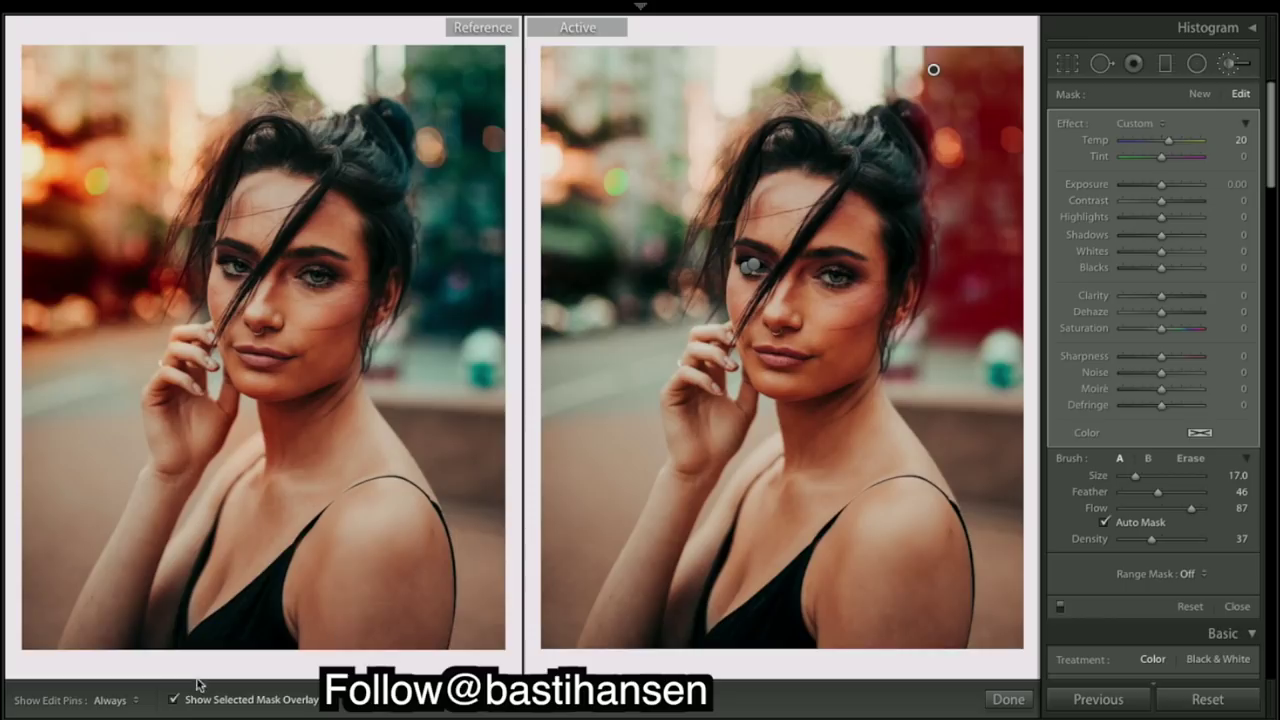
Hide the mask overlay and set the background mask's Temp to −100 and Tint to 30.
left_click(174, 699)
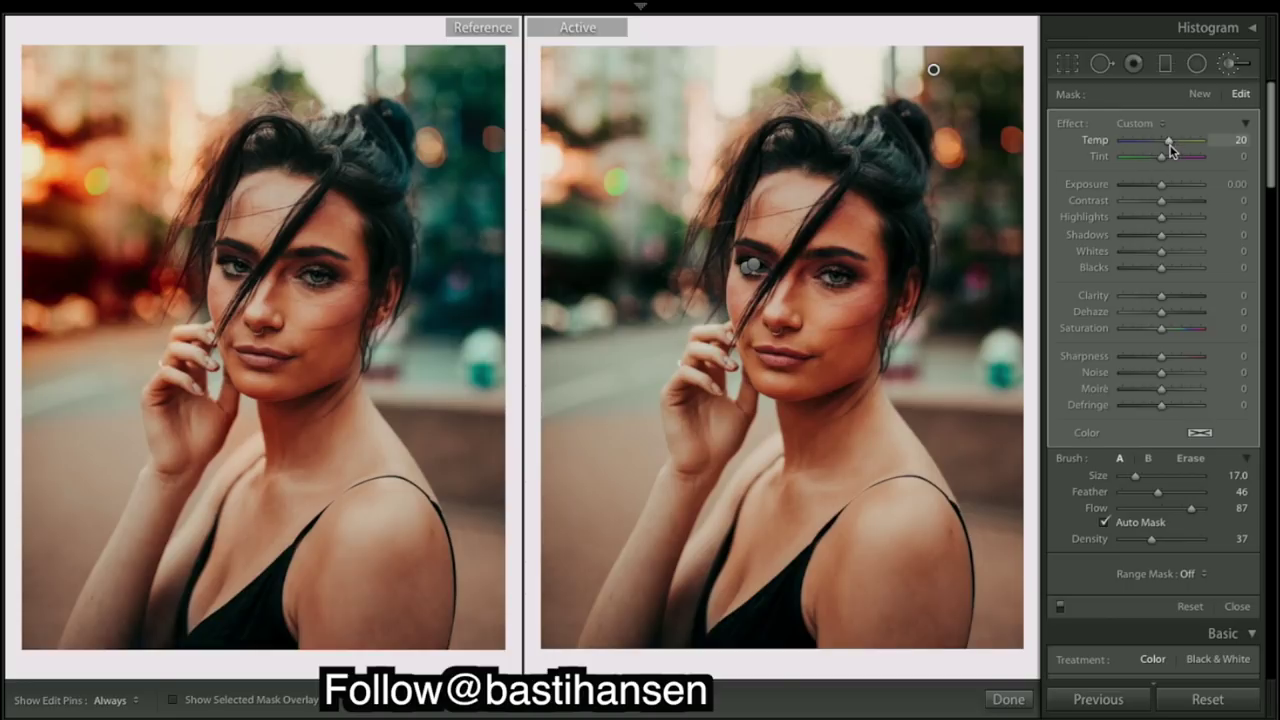
left_click_drag(1171, 148, 1115, 142)
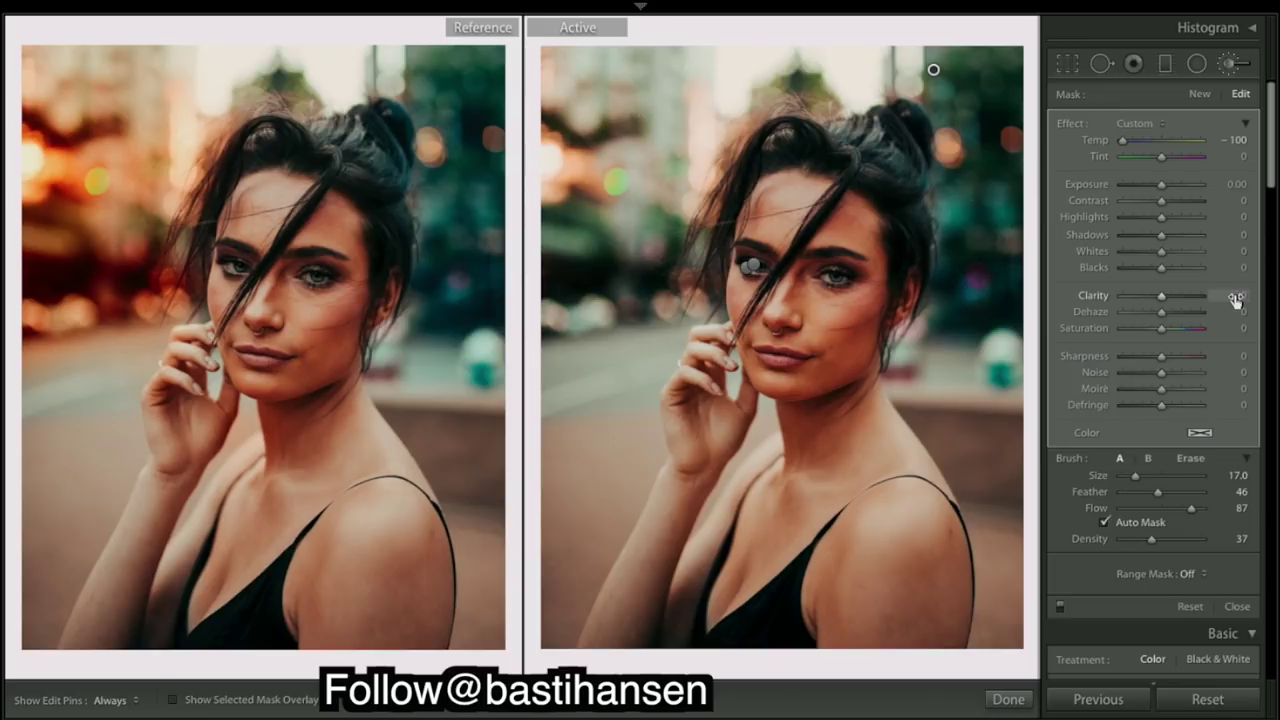
left_click_drag(1161, 156, 1174, 167)
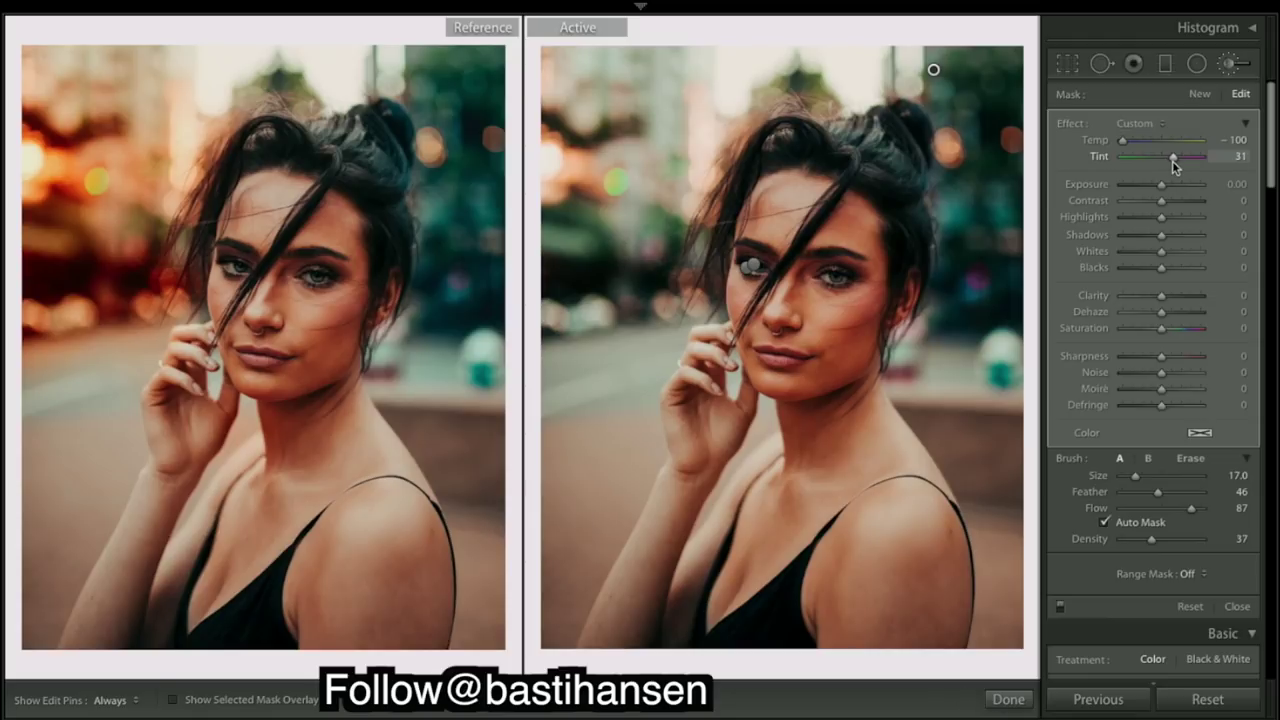
left_click_drag(1175, 166, 1174, 167)
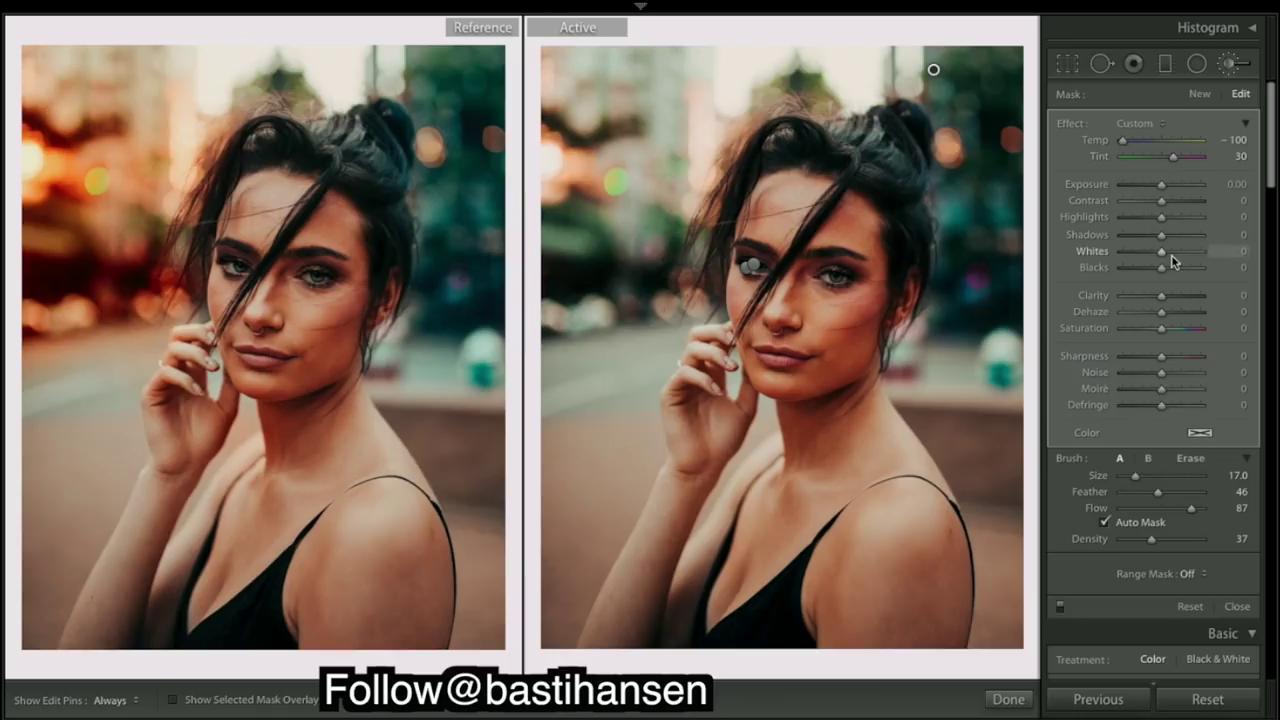
Set the background mask's Saturation to 52.
left_click(1177, 329)
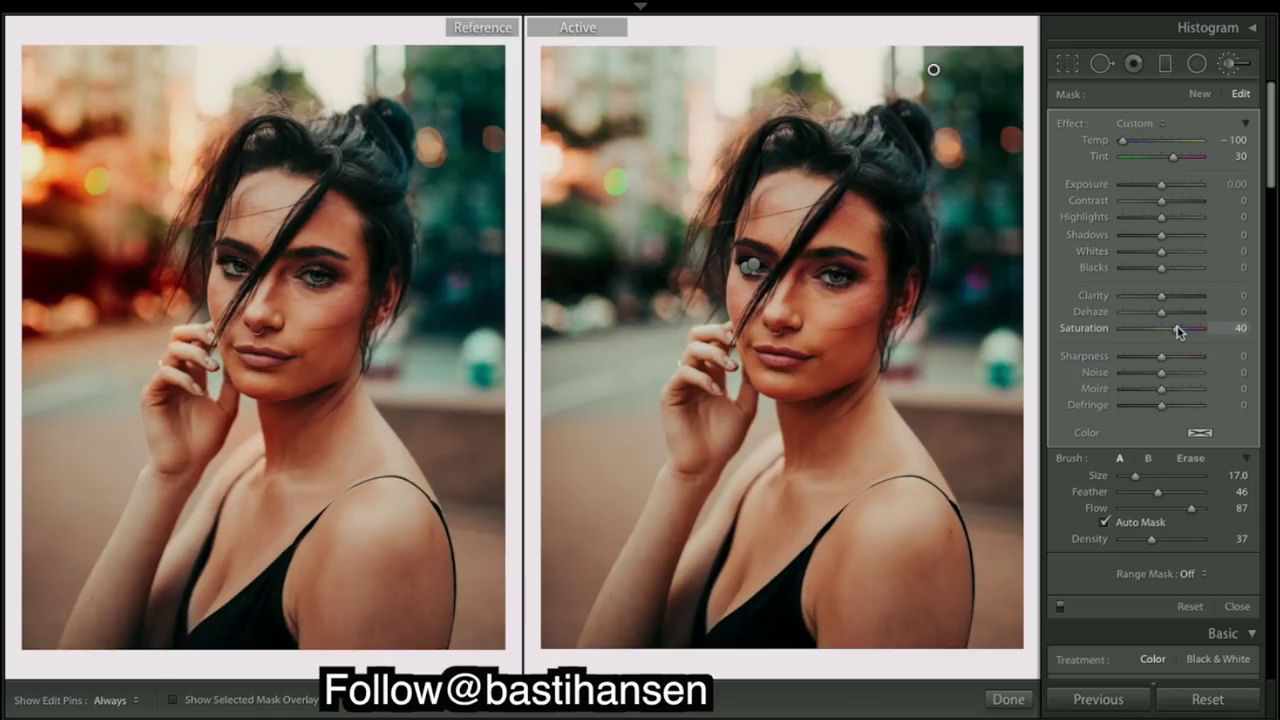
left_click_drag(1183, 329, 1238, 331)
left_click(1181, 331)
left_click_drag(1181, 340, 1185, 340)
left_click_drag(1182, 335, 1179, 335)
Extend the background mask over the lower part of the dark area just above the teal-and-white object.
key("h")
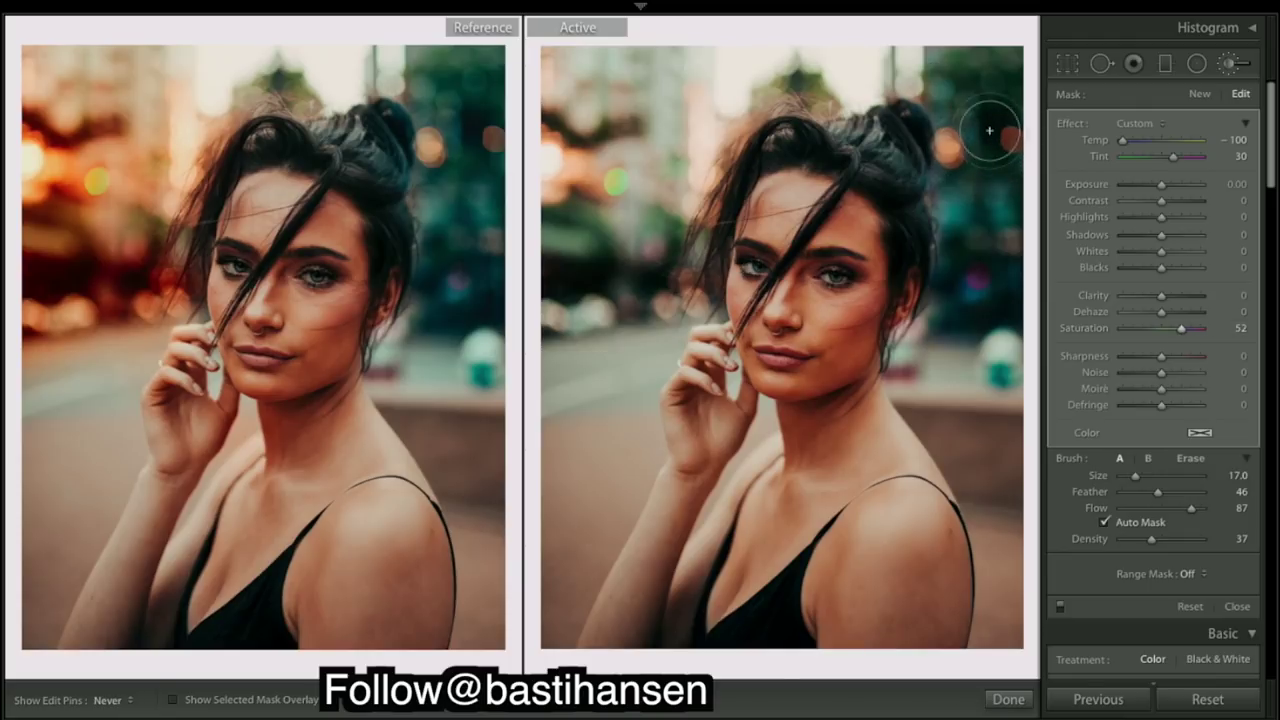
key("h")
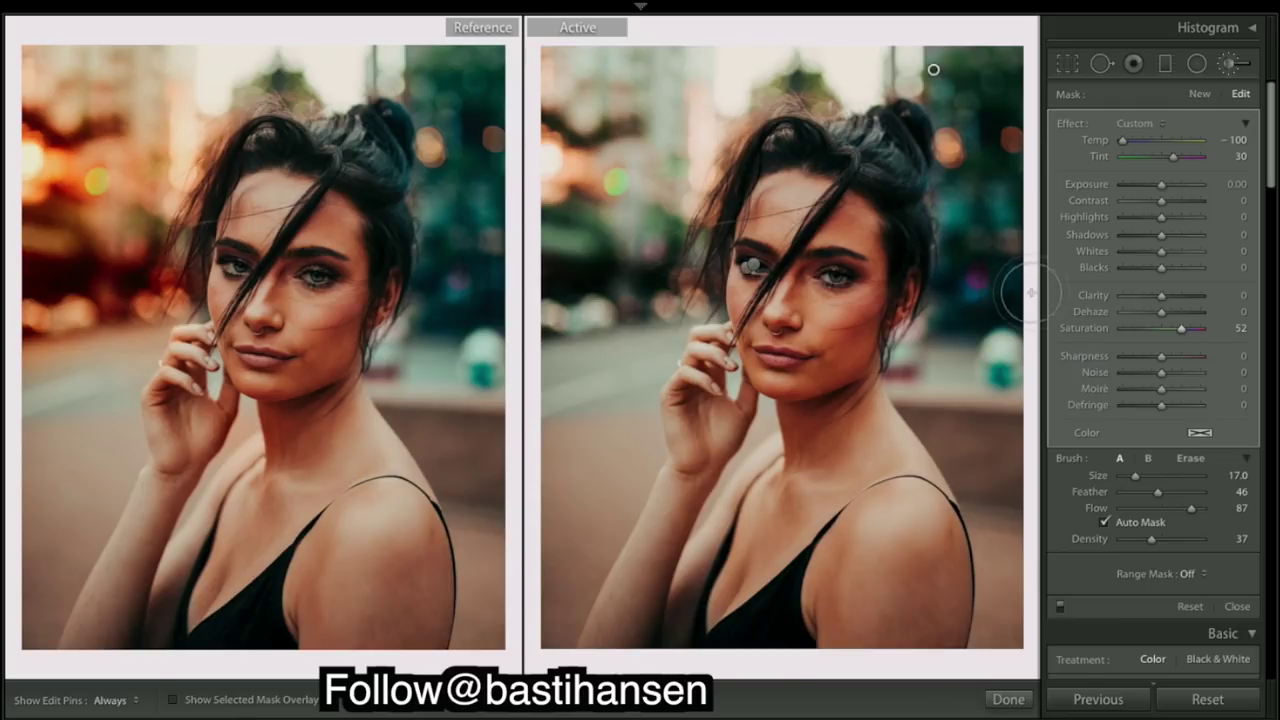
key("h")
mouse_move(970, 293)
left_mouse_down()
mouse_move(965, 262)
mouse_move(1032, 293)
mouse_move(979, 314)
mouse_move(1007, 299)
mouse_move(976, 263)
mouse_move(992, 309)
mouse_move(1011, 298)
mouse_move(970, 255)
mouse_move(987, 307)
left_mouse_up()
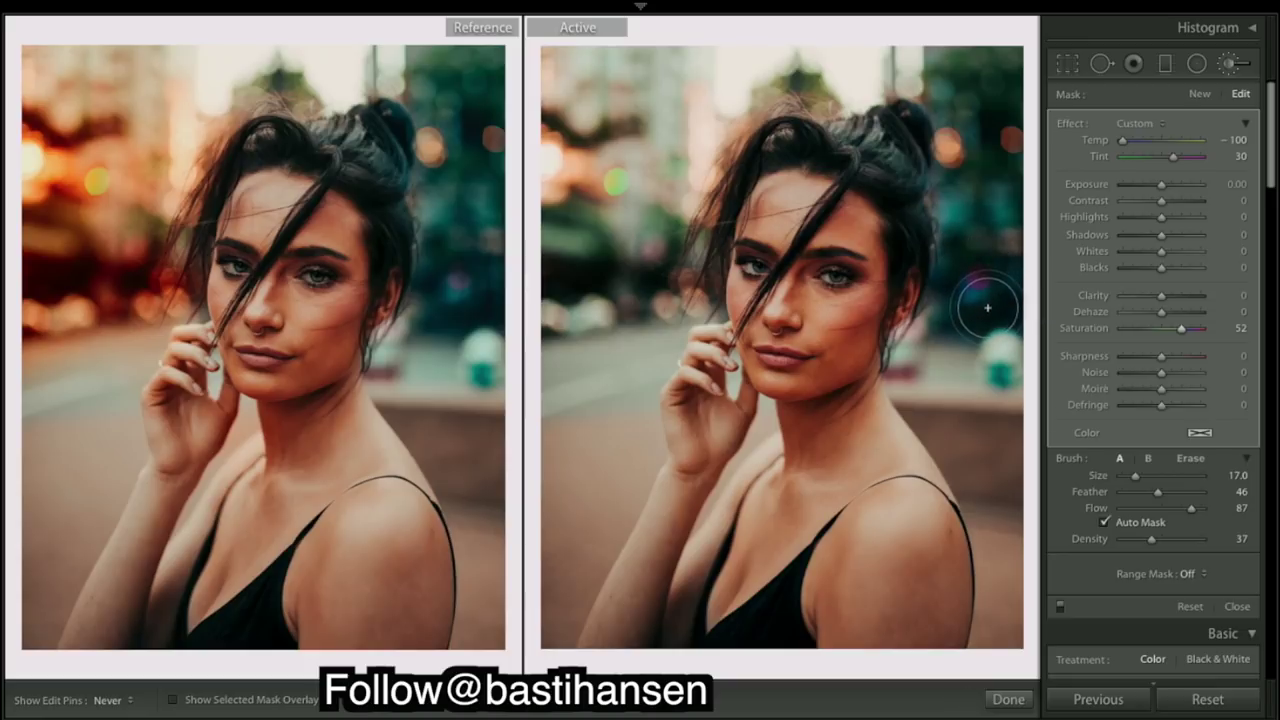
key("h")
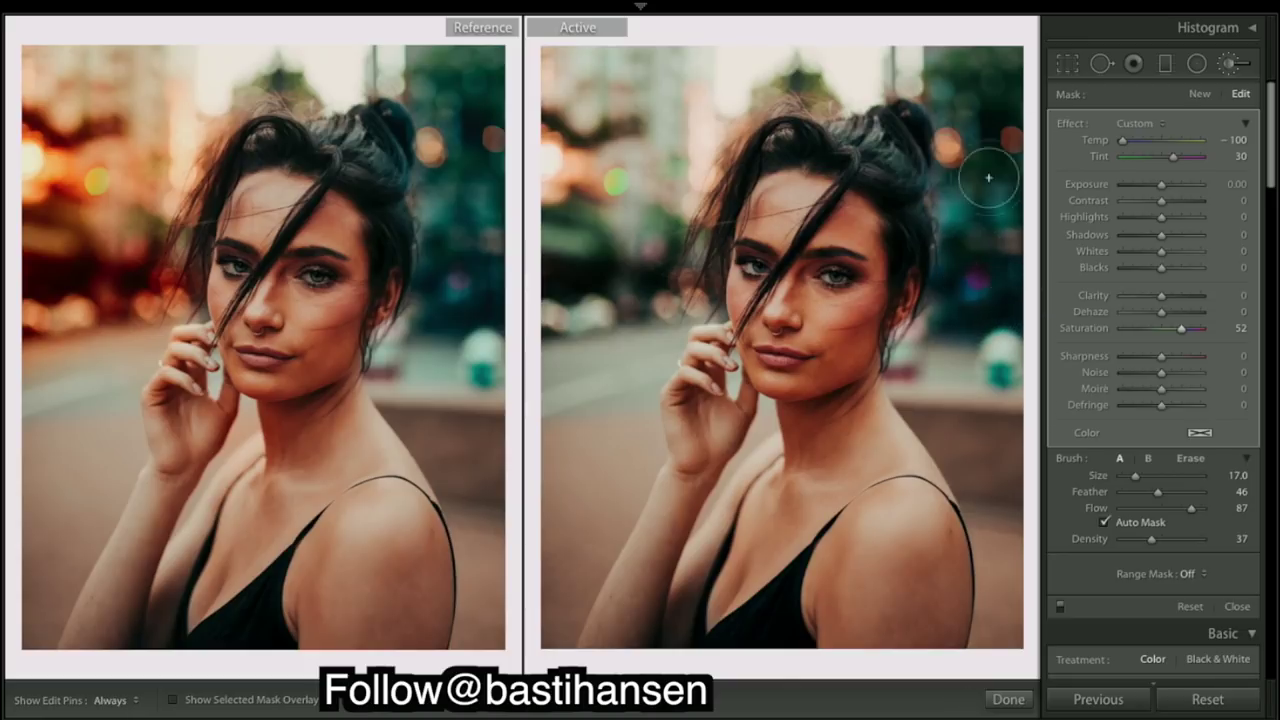
Check the mask with the edit pins hidden and shown, and lower the right background mask's Tint to 11.
key("h")
key("h")
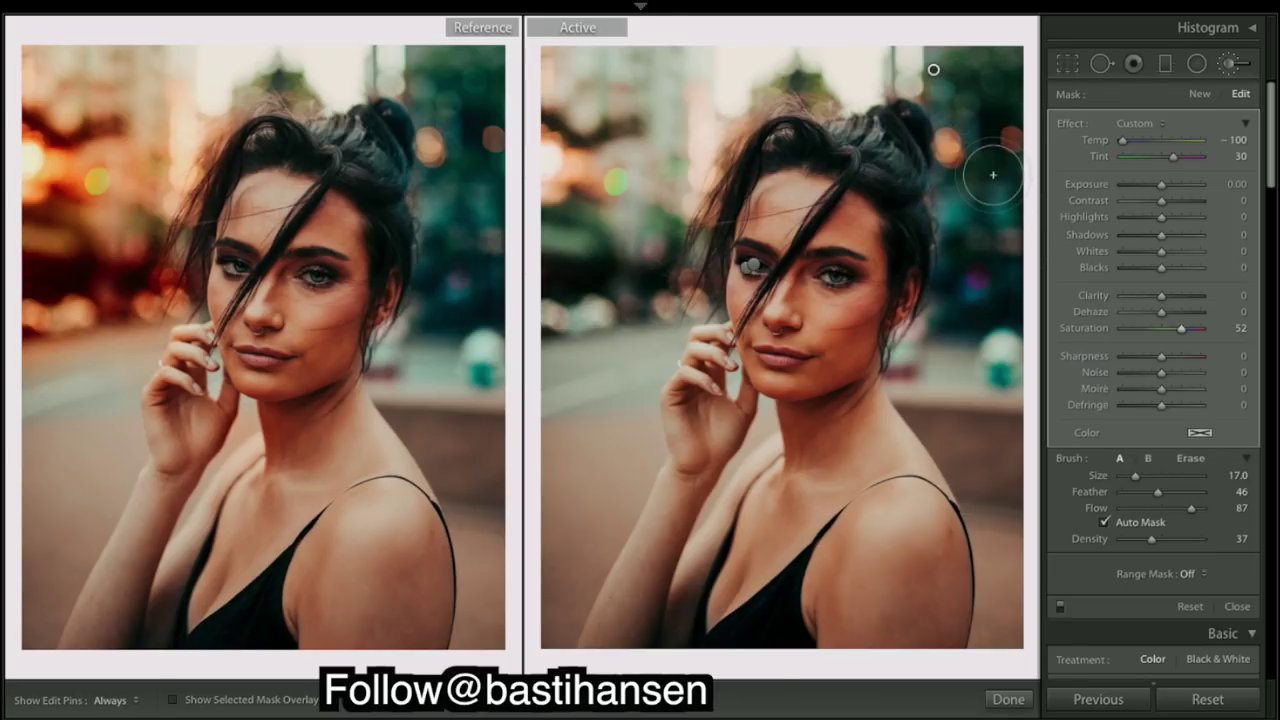
key("h")
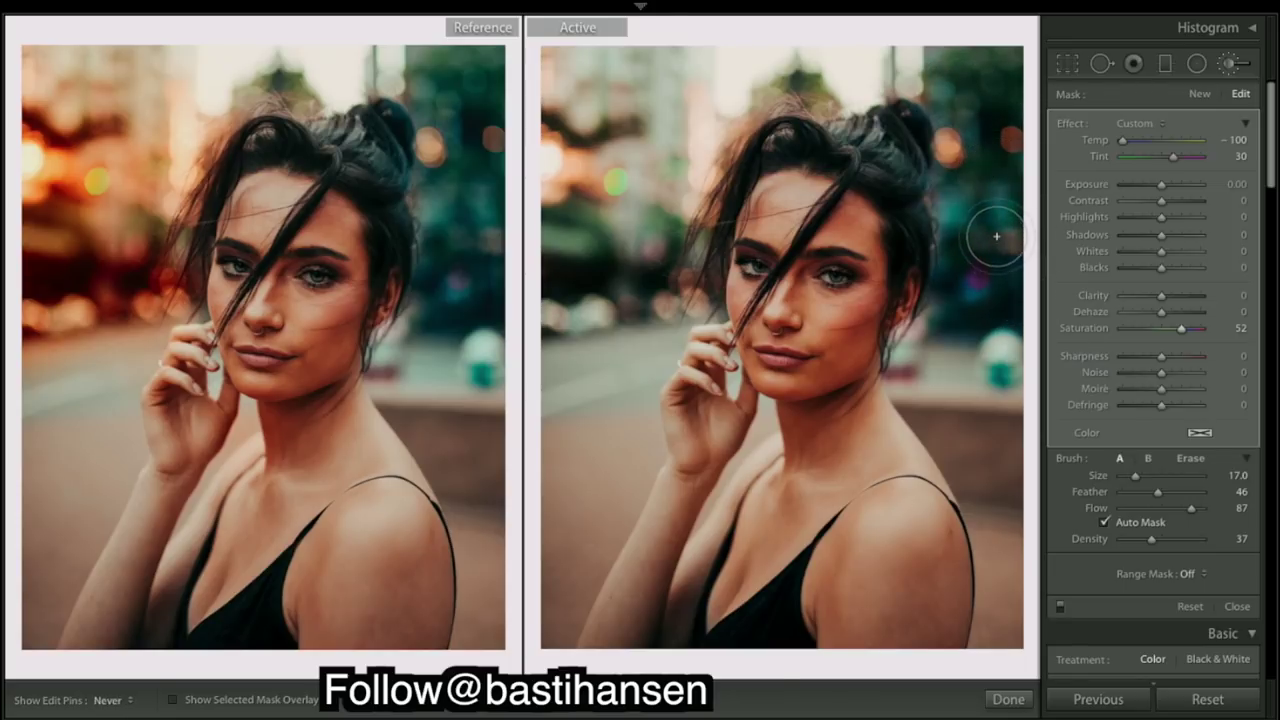
key("h")
left_click_drag(1172, 157, 1166, 157)
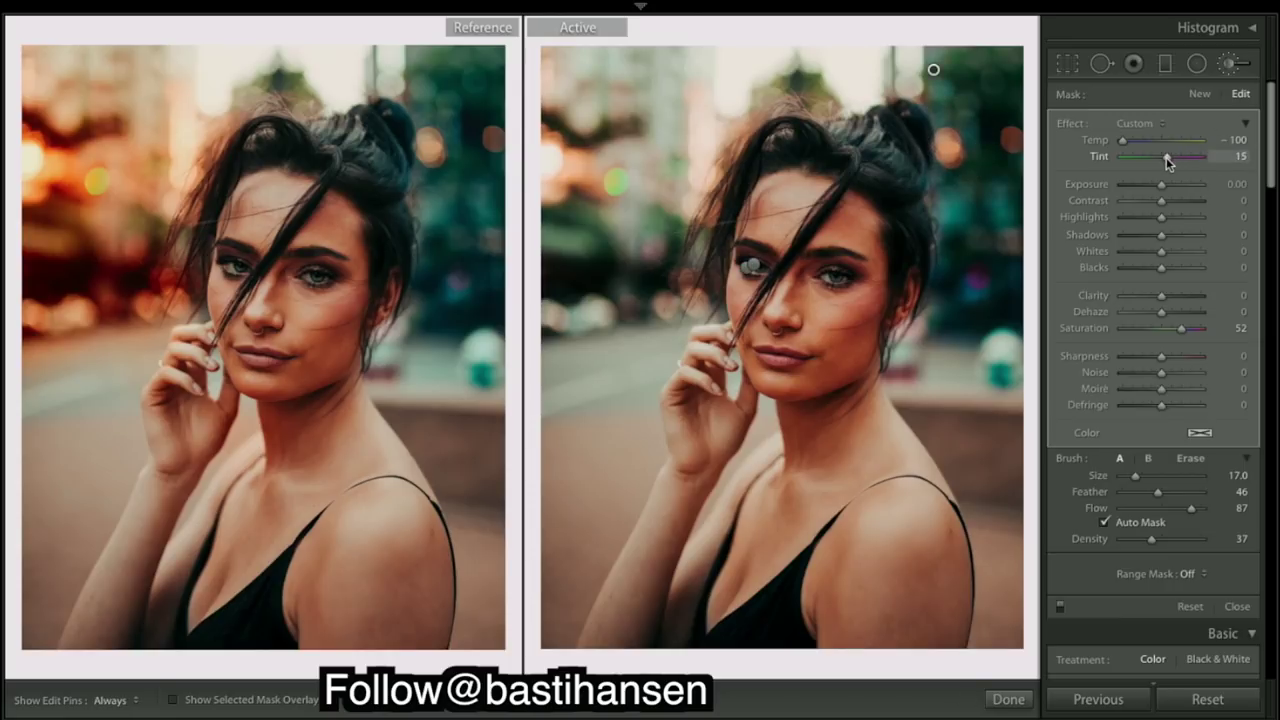
left_click_drag(1166, 157, 1167, 162)
left_click_drag(1168, 162, 1166, 161)
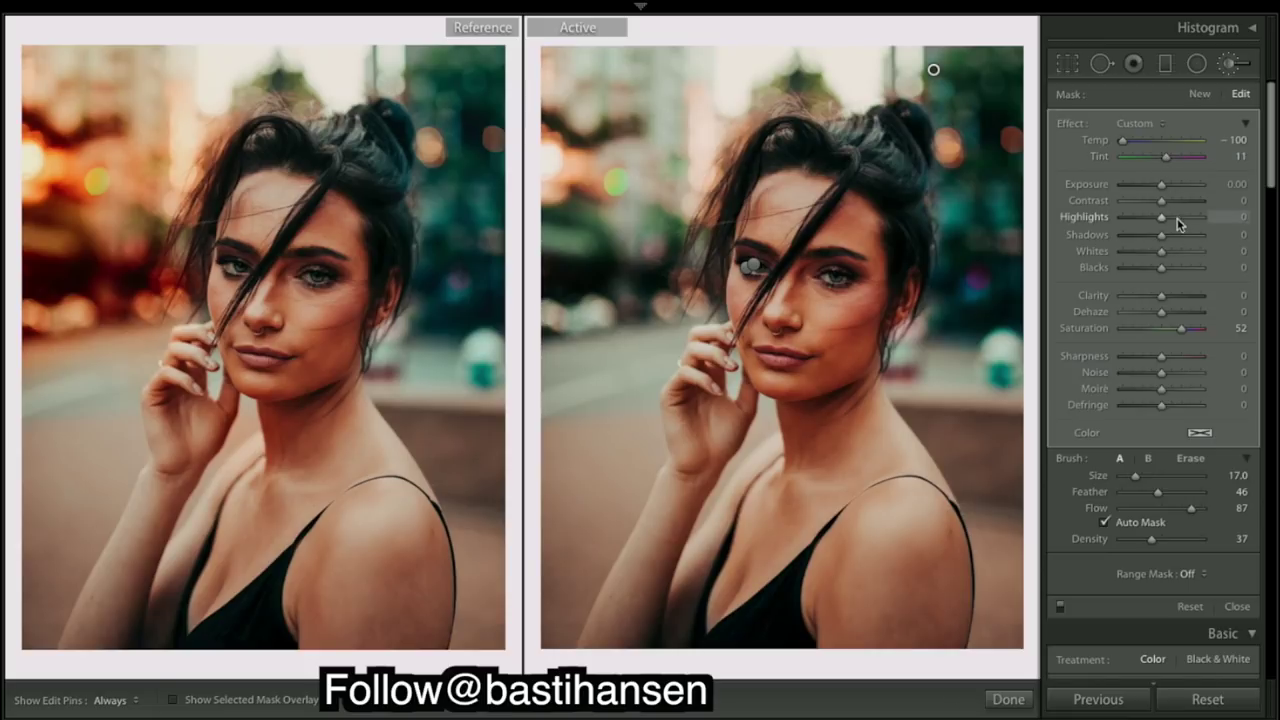
Set the right background mask's Blacks to 13, Exposure to 0.49 and Tint to 30.
left_click_drag(1164, 268, 1170, 272)
left_click_drag(1170, 275, 1167, 275)
left_click_drag(1166, 187, 1170, 193)
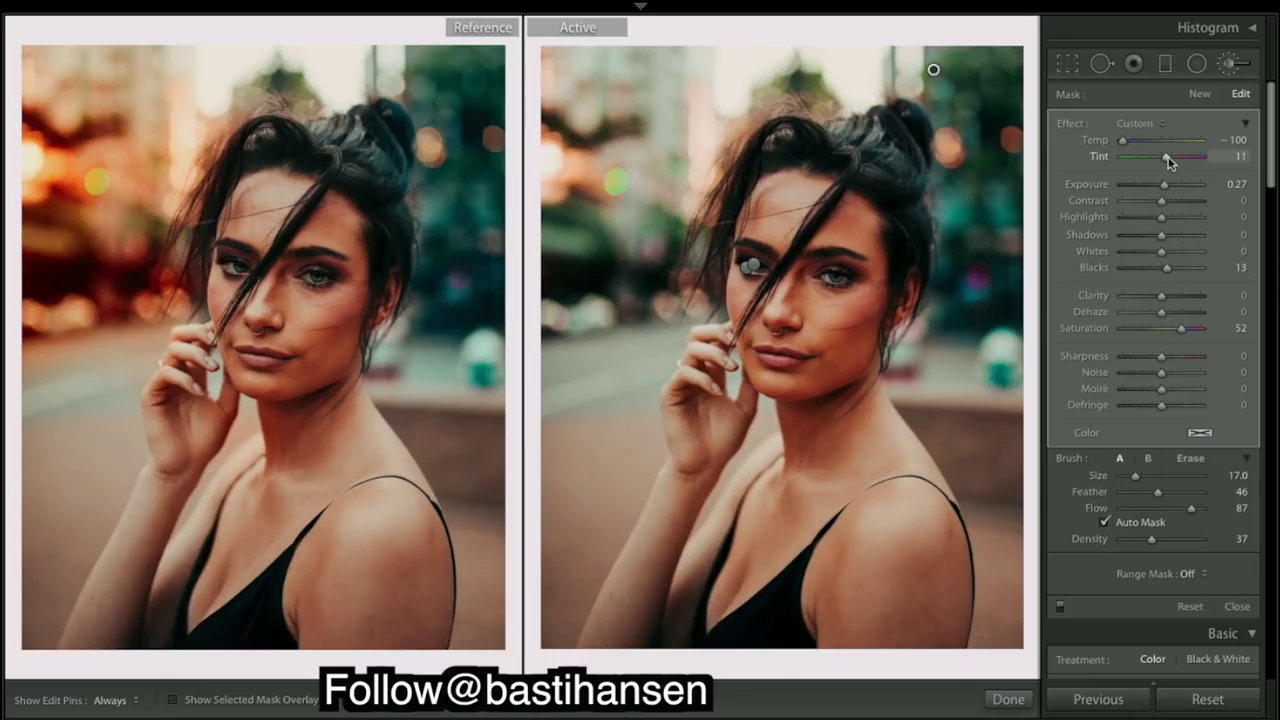
left_click_drag(1174, 158, 1175, 158)
left_click_drag(1165, 185, 1170, 190)
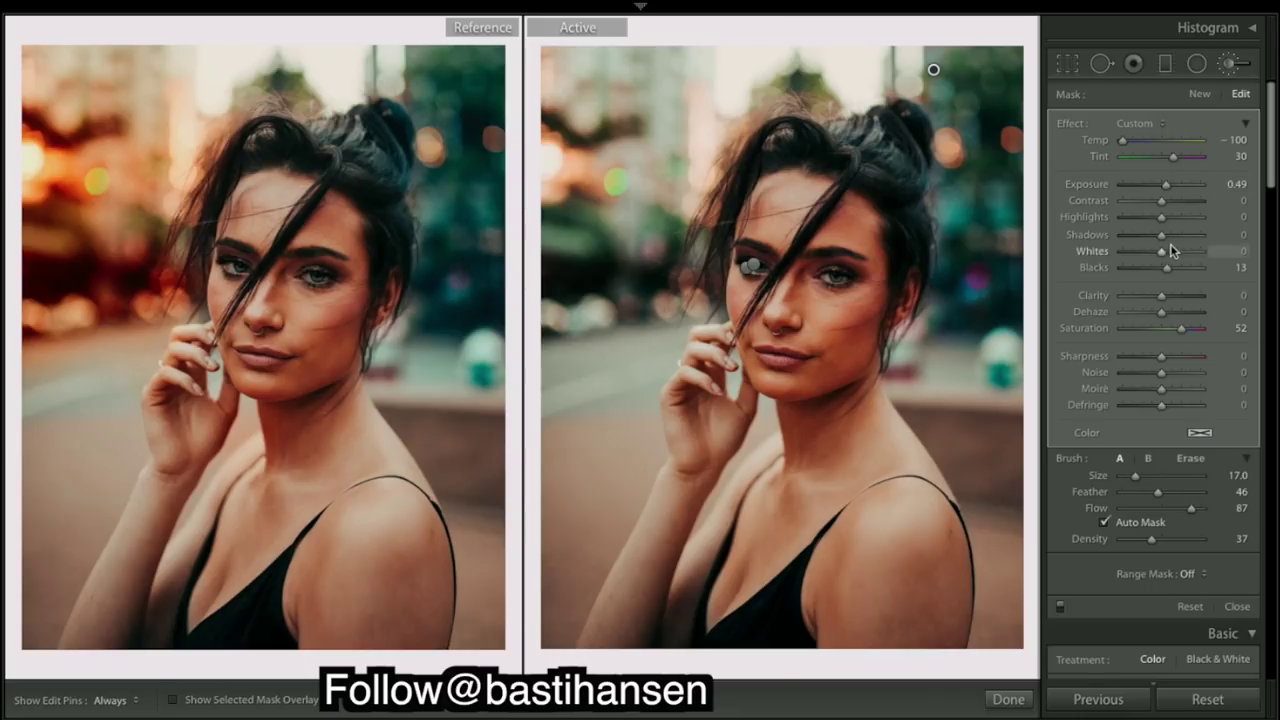
Refine the right background mask to Saturation 44, Exposure 0.58 and Tint 45, check it without edit pins and finish the brush edit.
left_click_drag(1181, 328, 1180, 328)
left_click_drag(1168, 187, 1173, 193)
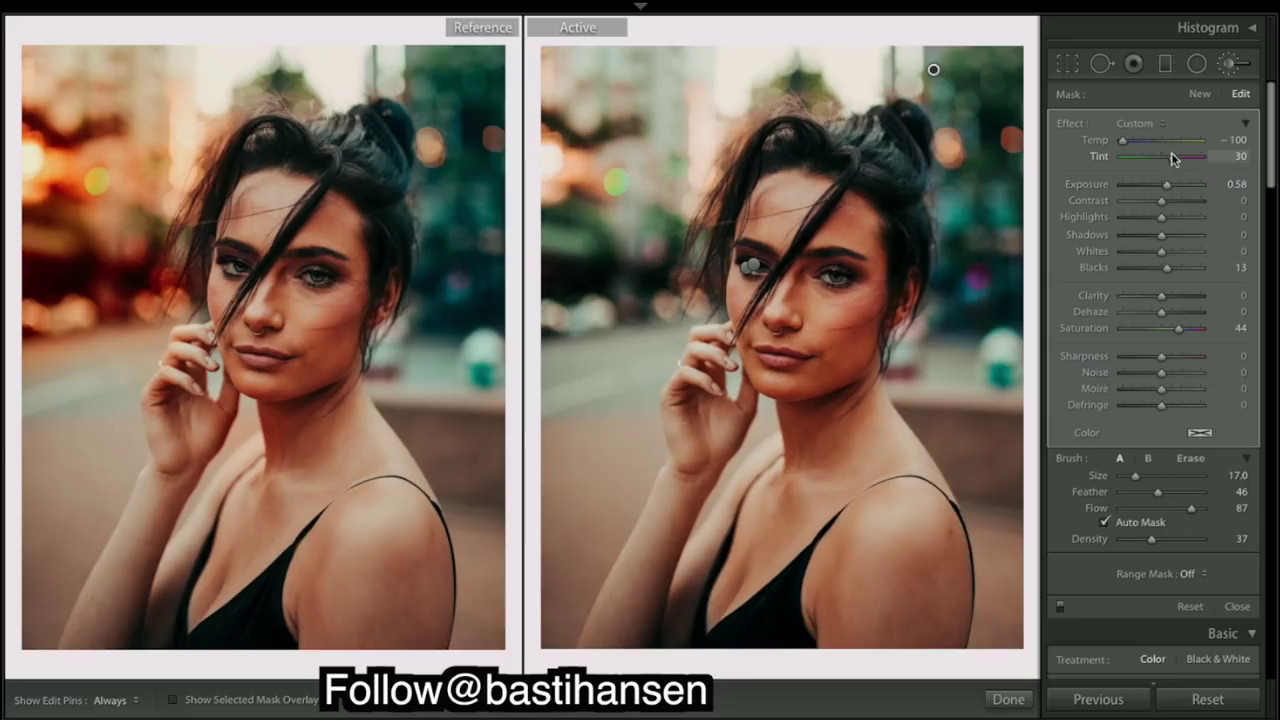
left_click_drag(1178, 163, 1181, 165)
key("h")
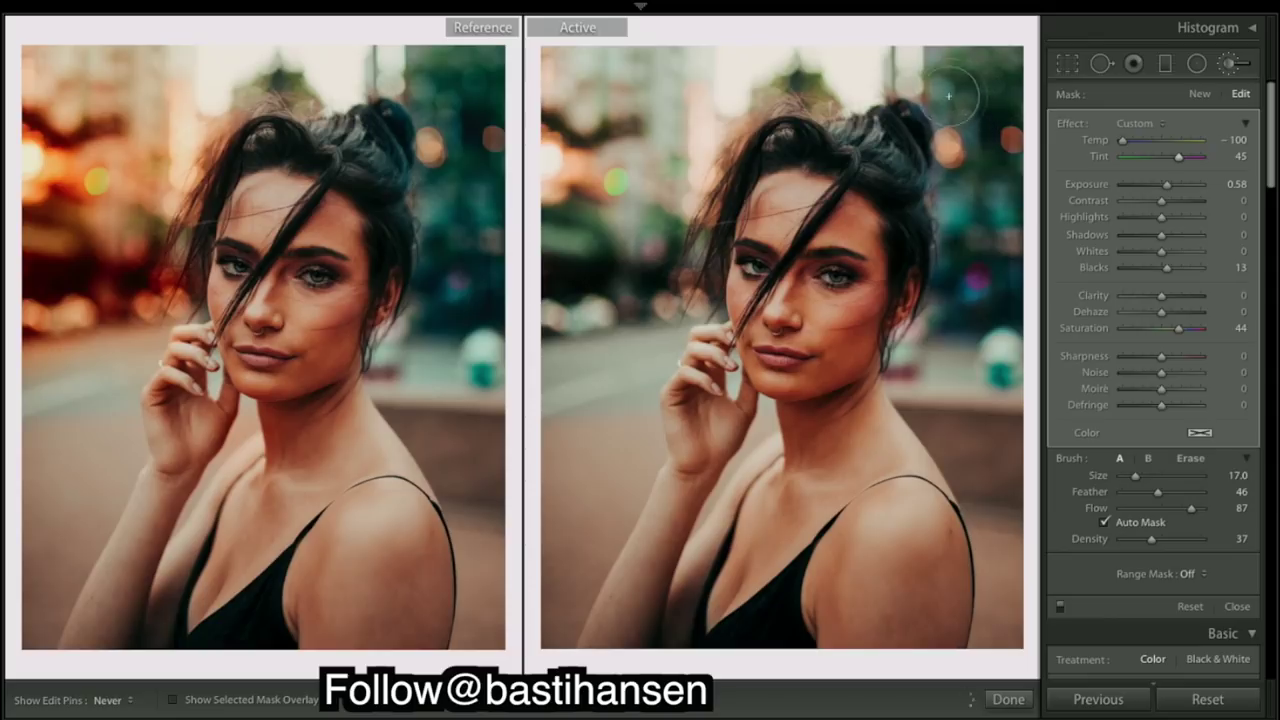
key("h")
key("h")
key("h")
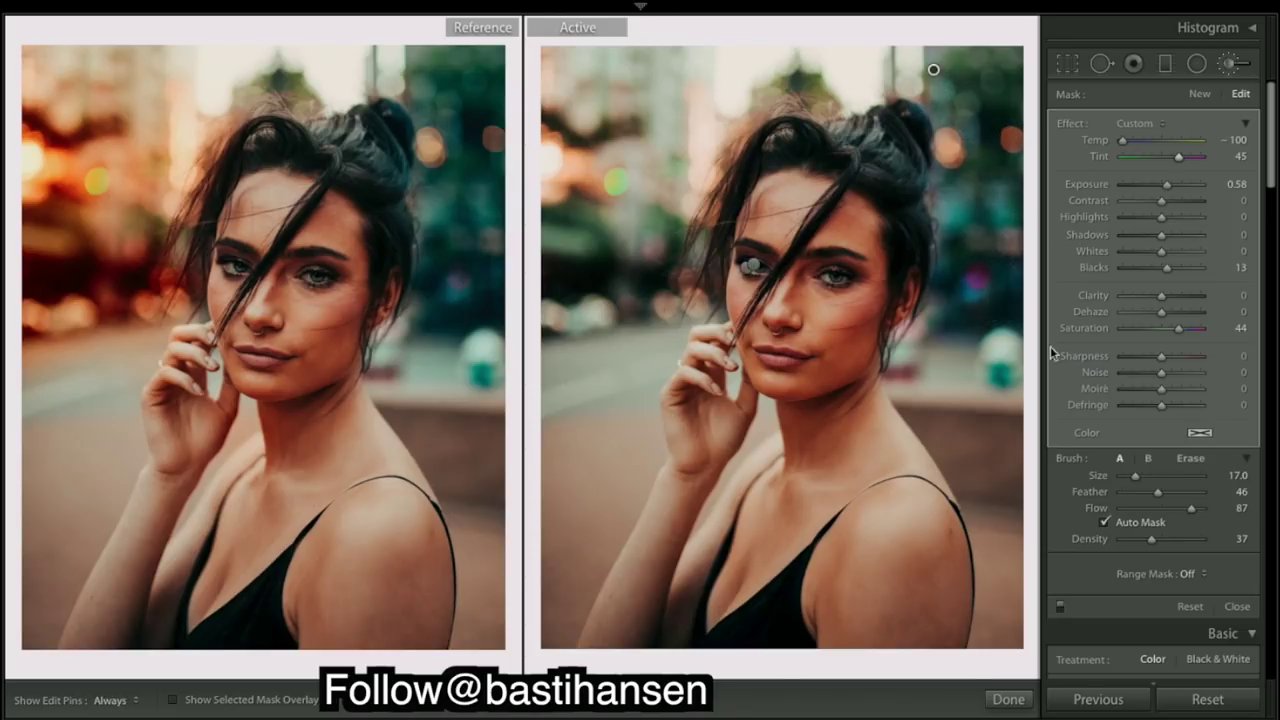
left_click(1008, 702)
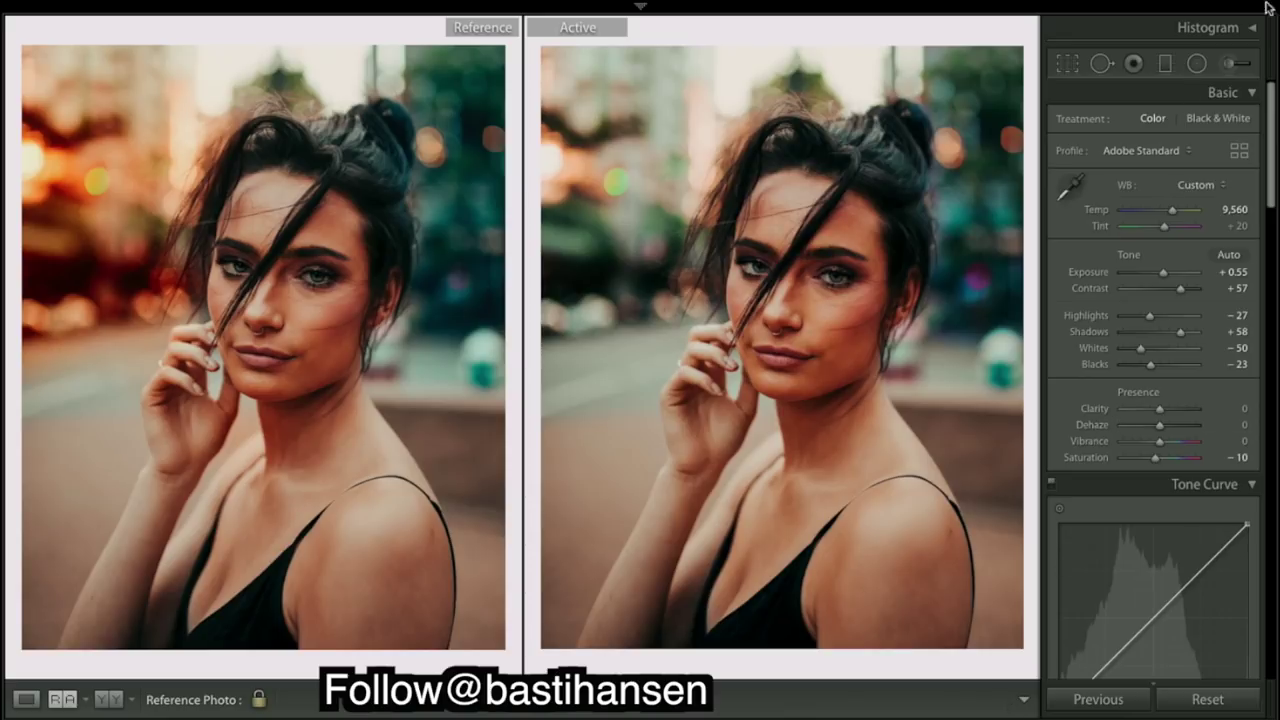
Paint a new Adjustment Brush mask over the blurred background to the left of the woman's hair, with the mask overlay shown.
left_click(1231, 64)
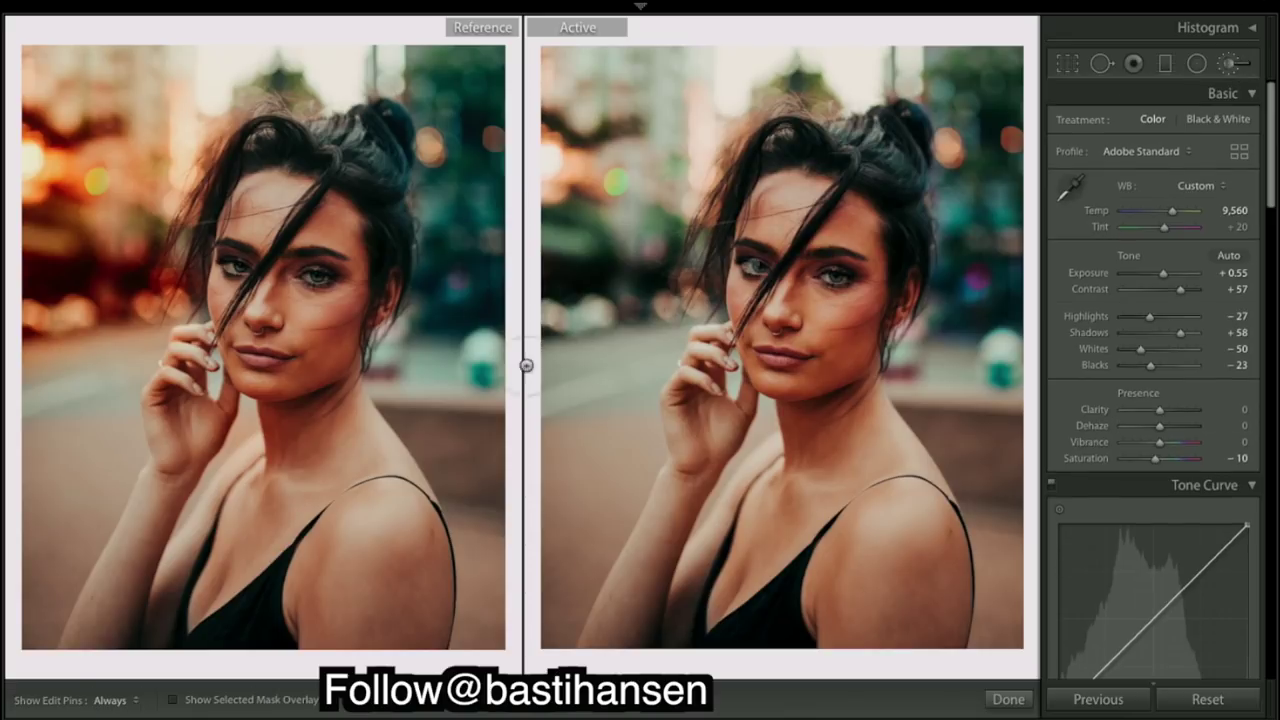
left_click(172, 700)
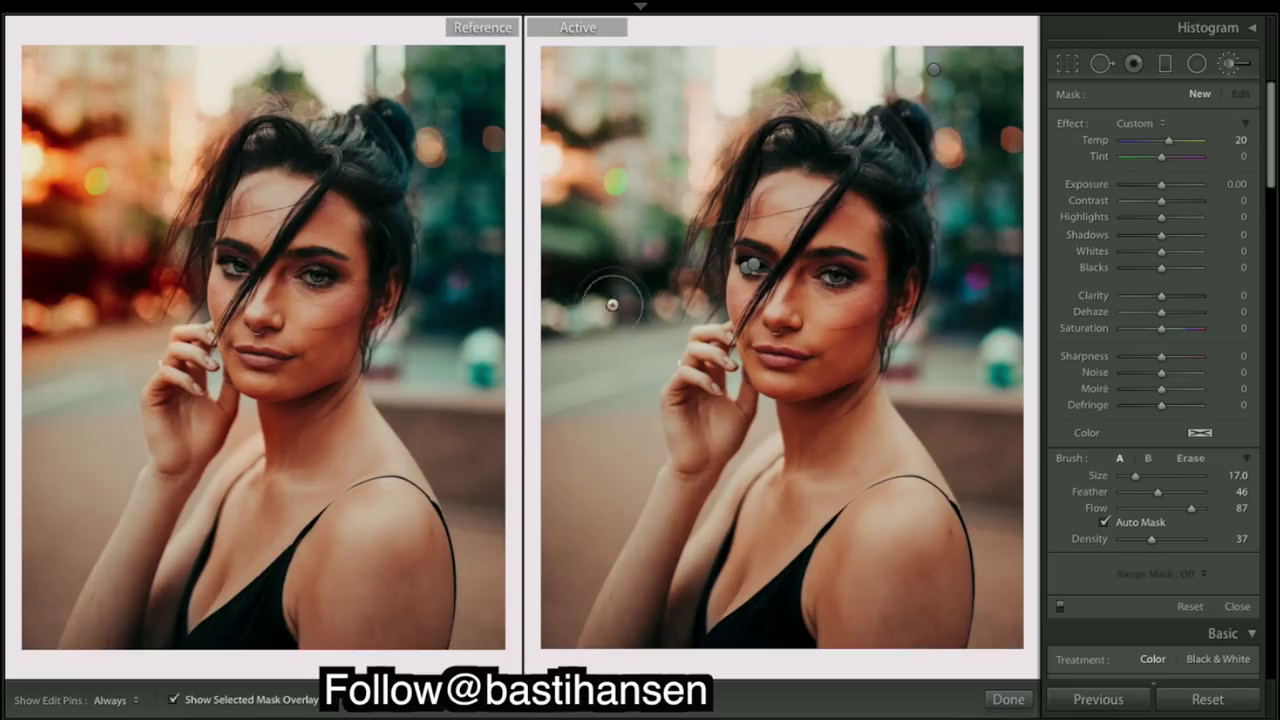
right_click(558, 351)
left_click(543, 347)
key("h")
mouse_move(604, 298)
left_mouse_down()
mouse_move(645, 297)
mouse_move(628, 315)
mouse_move(665, 229)
mouse_move(669, 47)
mouse_move(639, 264)
mouse_move(624, 98)
mouse_move(609, 286)
mouse_move(611, 72)
mouse_move(591, 281)
mouse_move(570, 85)
mouse_move(579, 263)
mouse_move(550, 85)
mouse_move(654, 63)
mouse_move(674, 116)
mouse_move(673, 204)
mouse_move(694, 118)
mouse_move(657, 298)
mouse_move(549, 344)
mouse_move(536, 208)
mouse_move(545, 323)
mouse_move(662, 290)
mouse_move(645, 152)
mouse_move(657, 37)
mouse_move(628, 260)
mouse_move(620, 90)
mouse_move(592, 52)
mouse_move(591, 293)
mouse_move(552, 57)
mouse_move(552, 160)
mouse_move(663, 208)
mouse_move(678, 199)
mouse_move(672, 44)
left_mouse_up()
key("h")
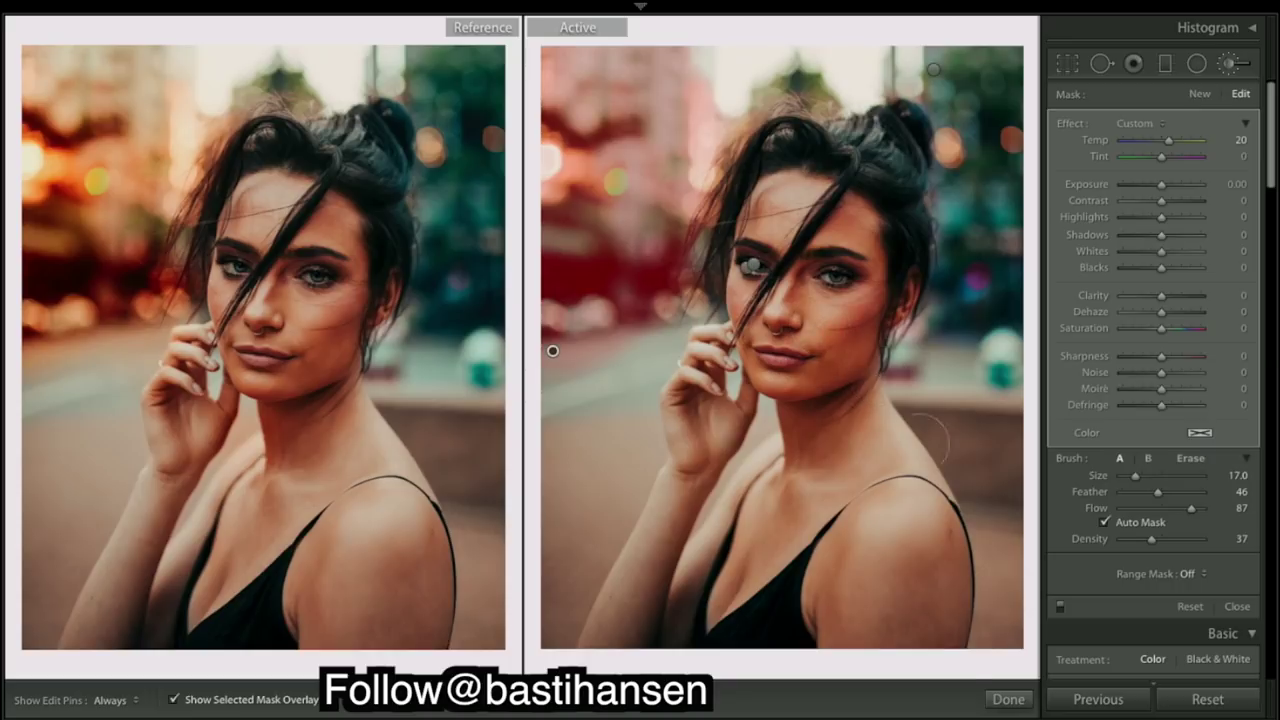
Hide the mask overlay and set the left background mask's Temp to 100, Saturation to 74 and Tint to 23.
left_click(1010, 699)
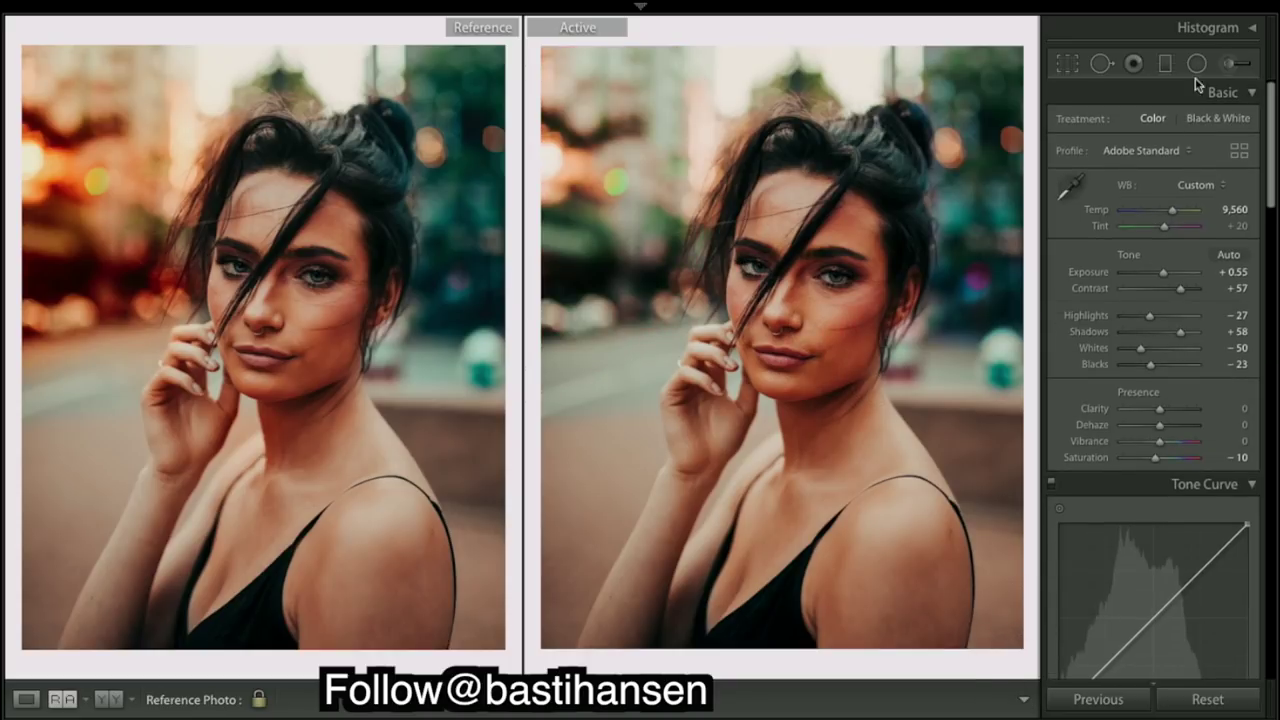
left_click(1230, 64)
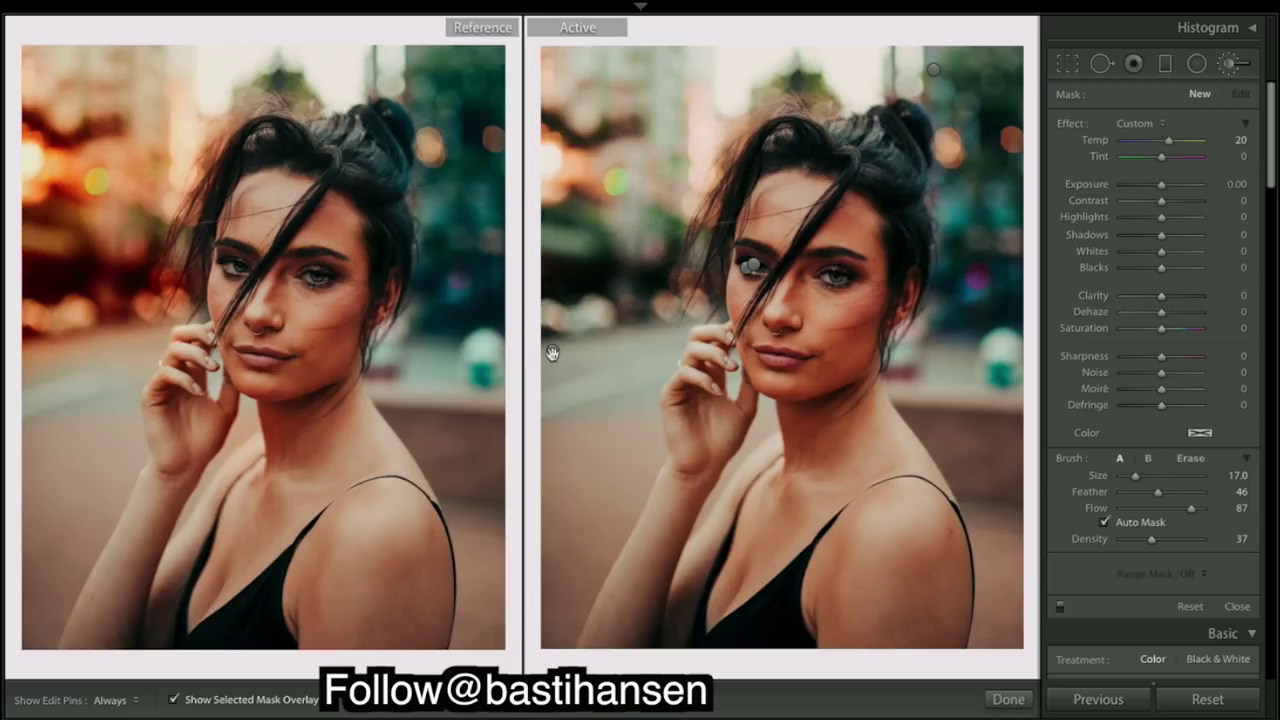
left_click(553, 351)
left_click(187, 701)
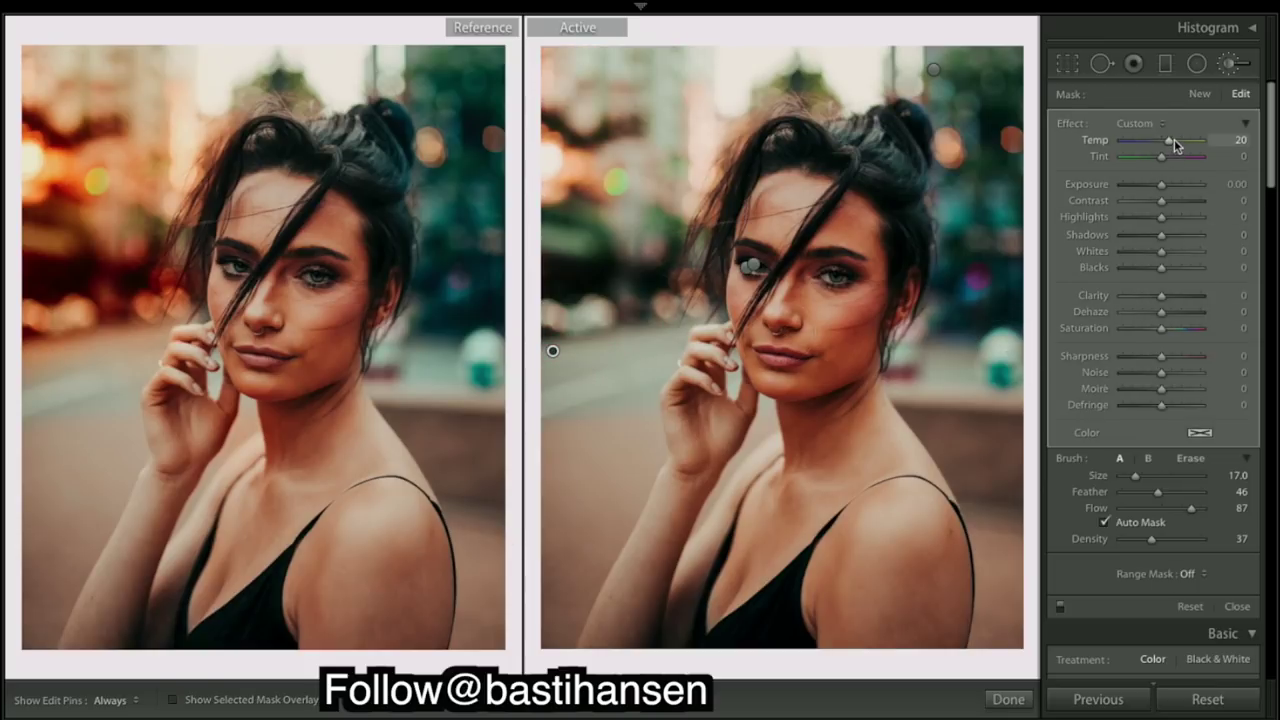
left_click_drag(1172, 141, 1201, 141)
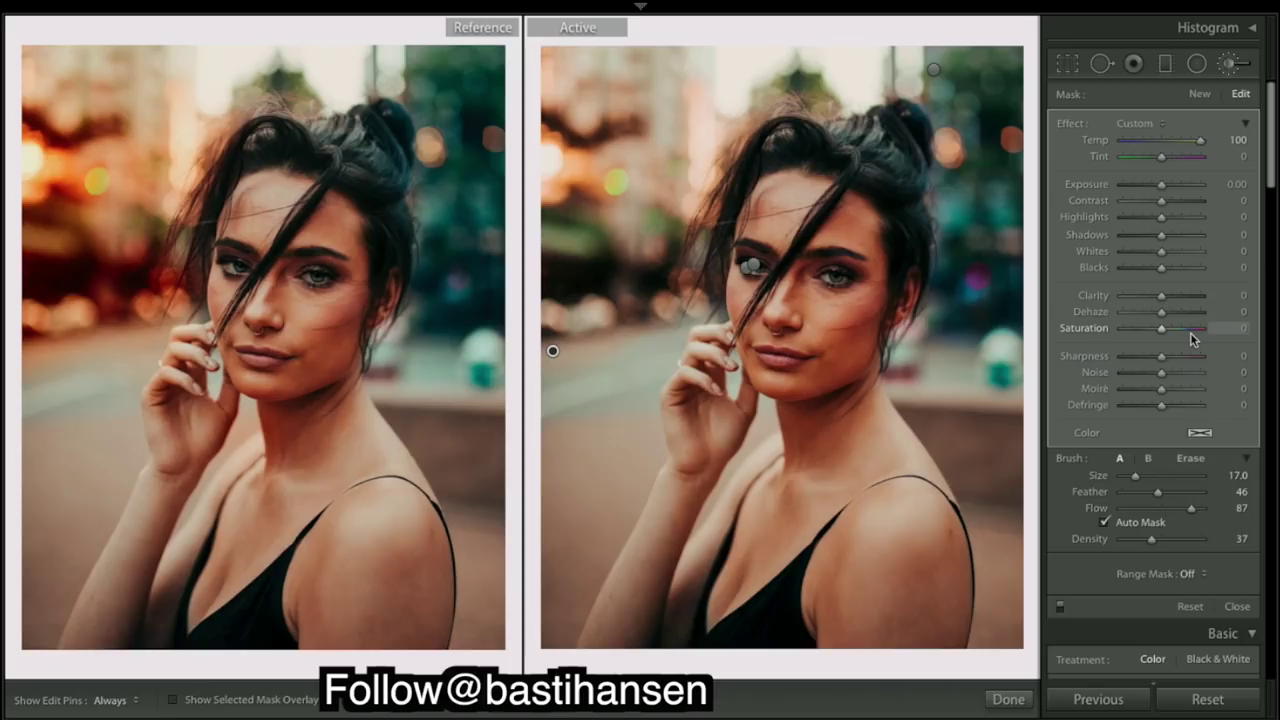
mouse_move(1204, 332)
left_mouse_down()
mouse_move(1012, 328)
mouse_move(1266, 336)
mouse_move(1192, 333)
left_mouse_up()
left_click_drag(1193, 331, 1193, 331)
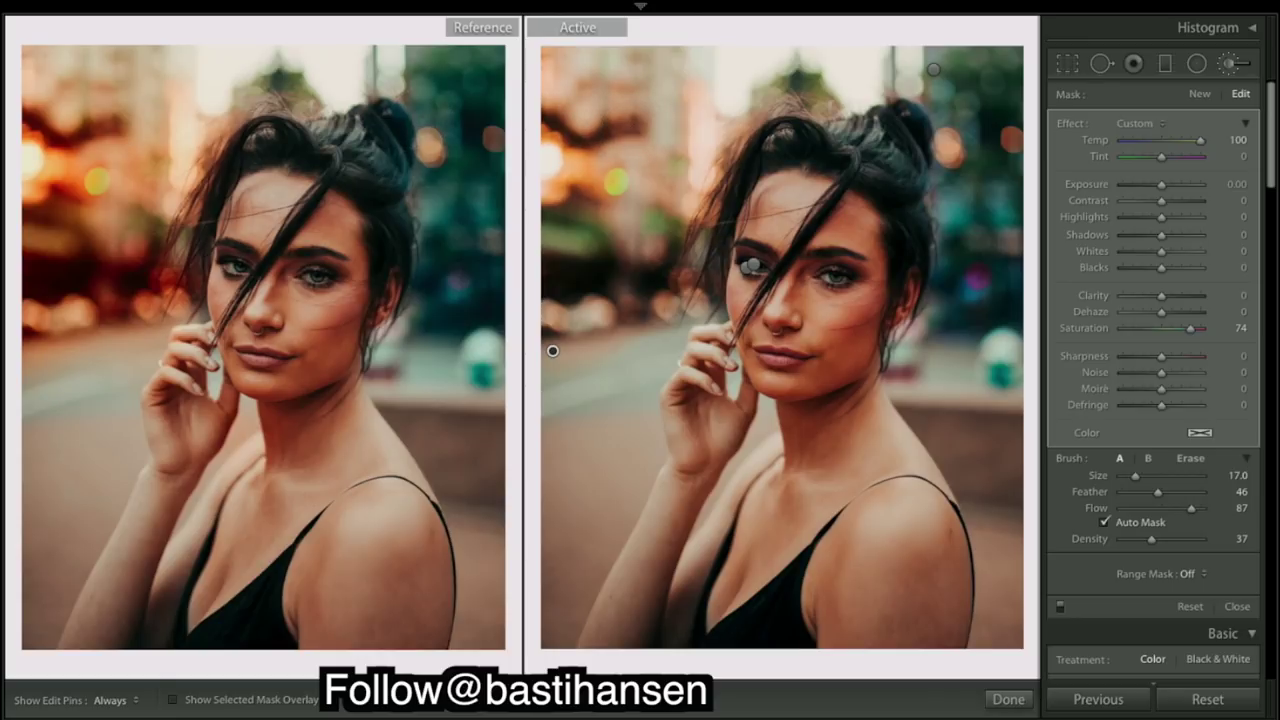
left_click_drag(1161, 157, 1172, 167)
Try an orange color with hue 20 and saturation 93 on the left background mask, and remove it again.
left_click(1198, 433)
mouse_move(880, 474)
left_mouse_down()
mouse_move(866, 421)
mouse_move(849, 434)
left_mouse_up()
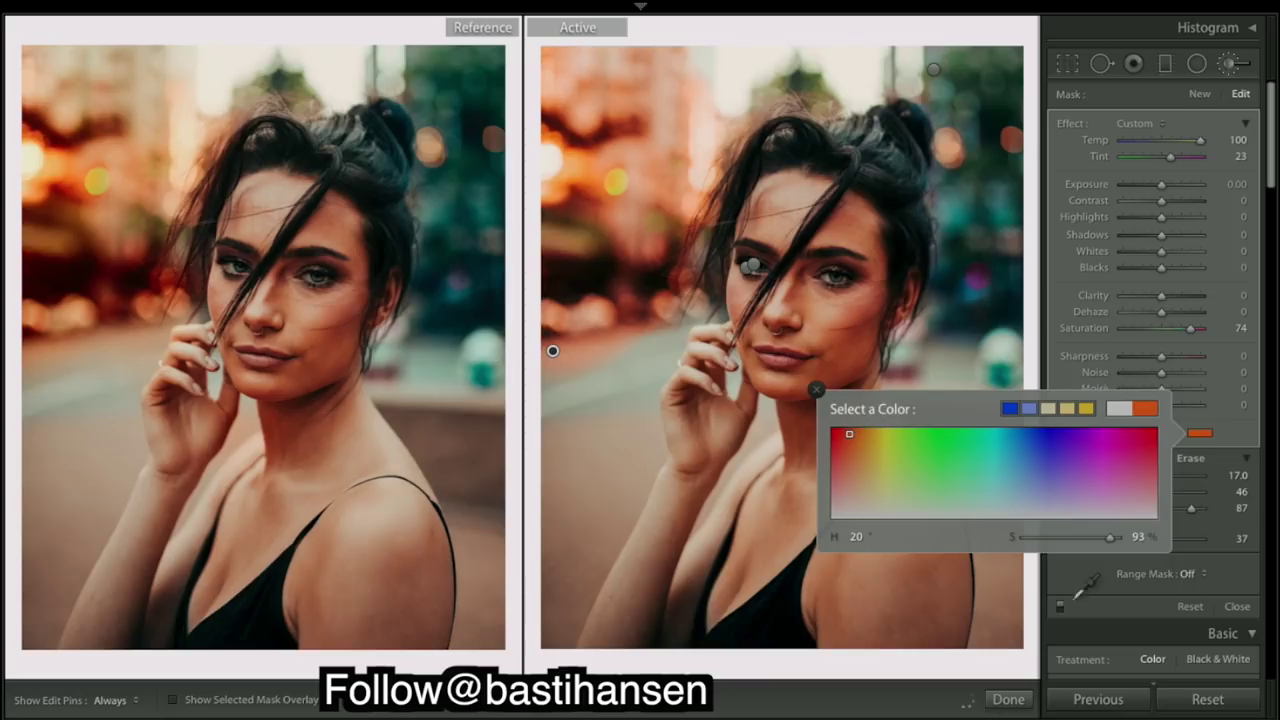
left_click(818, 389)
left_click(1207, 440)
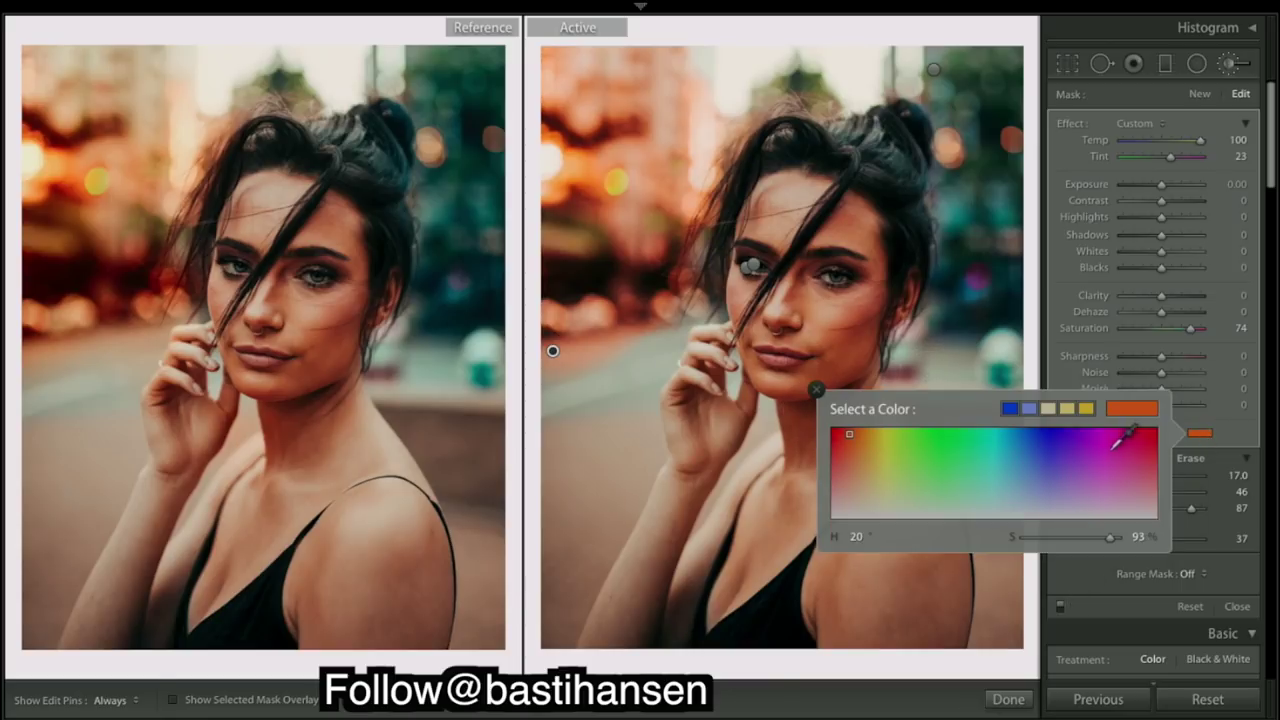
left_click_drag(849, 433, 856, 516)
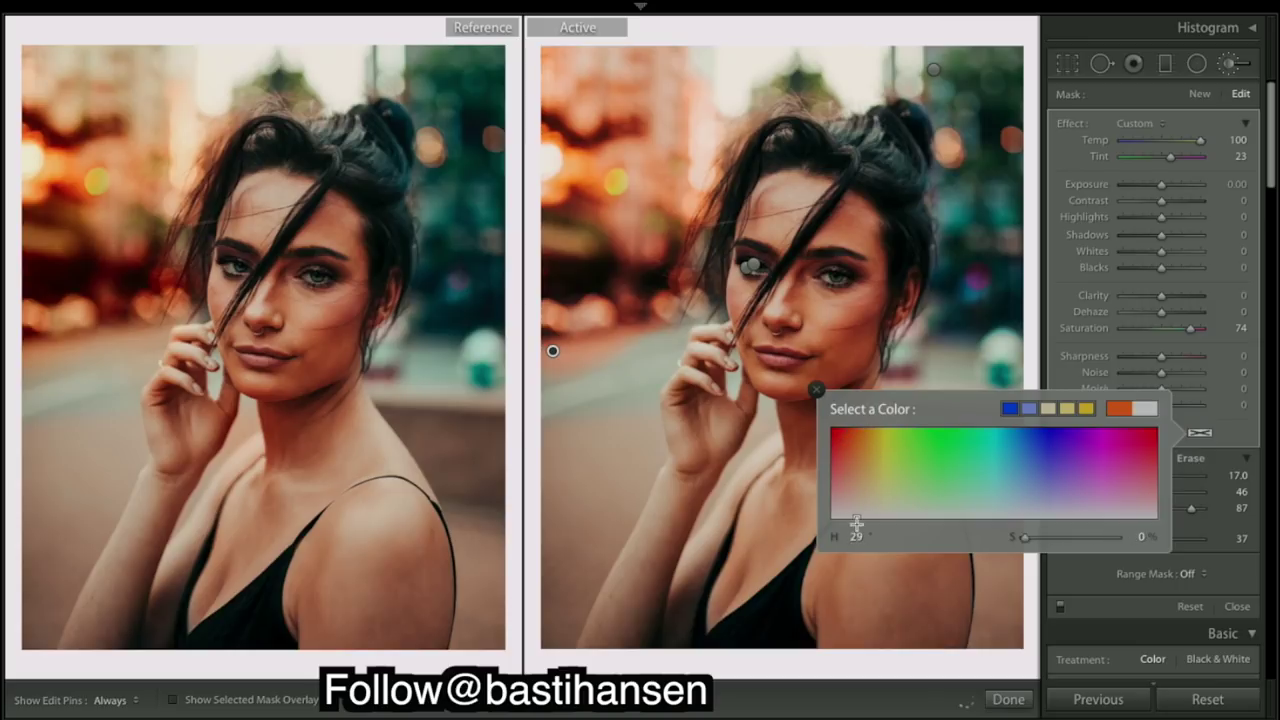
left_click(816, 391)
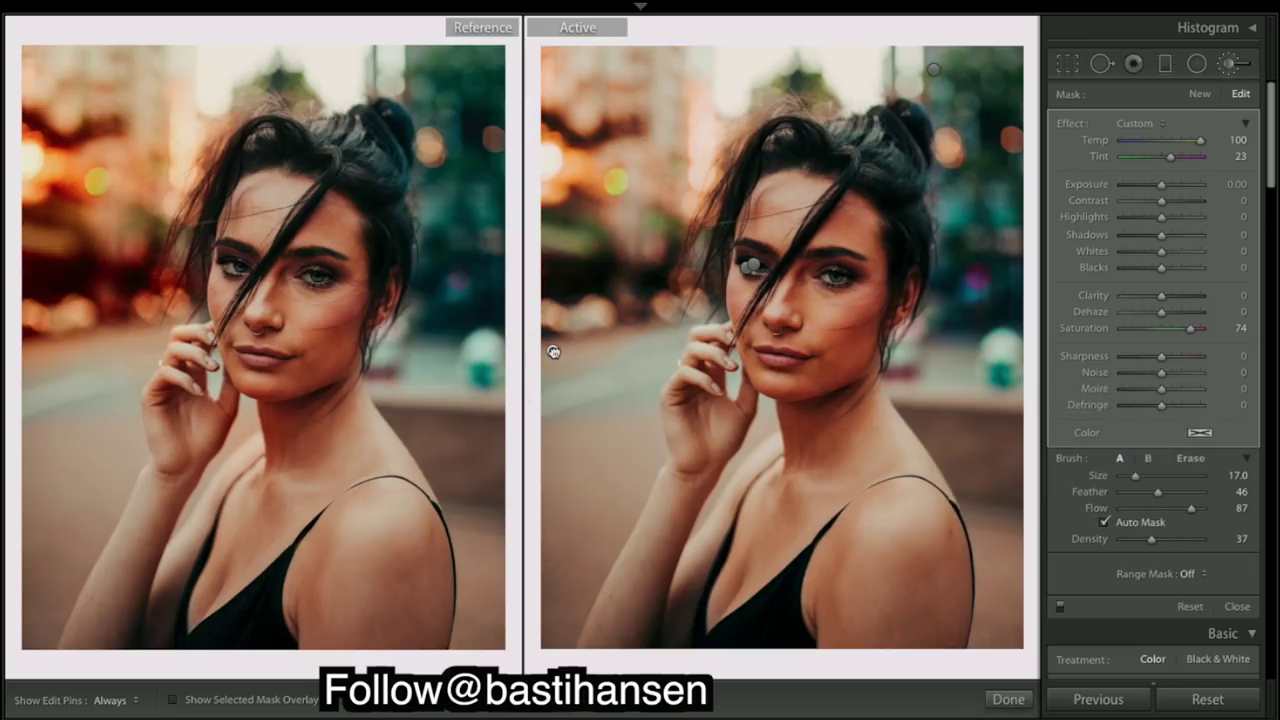
Duplicate the left background mask to strengthen its effect, and finish the brush edit.
right_click(553, 351)
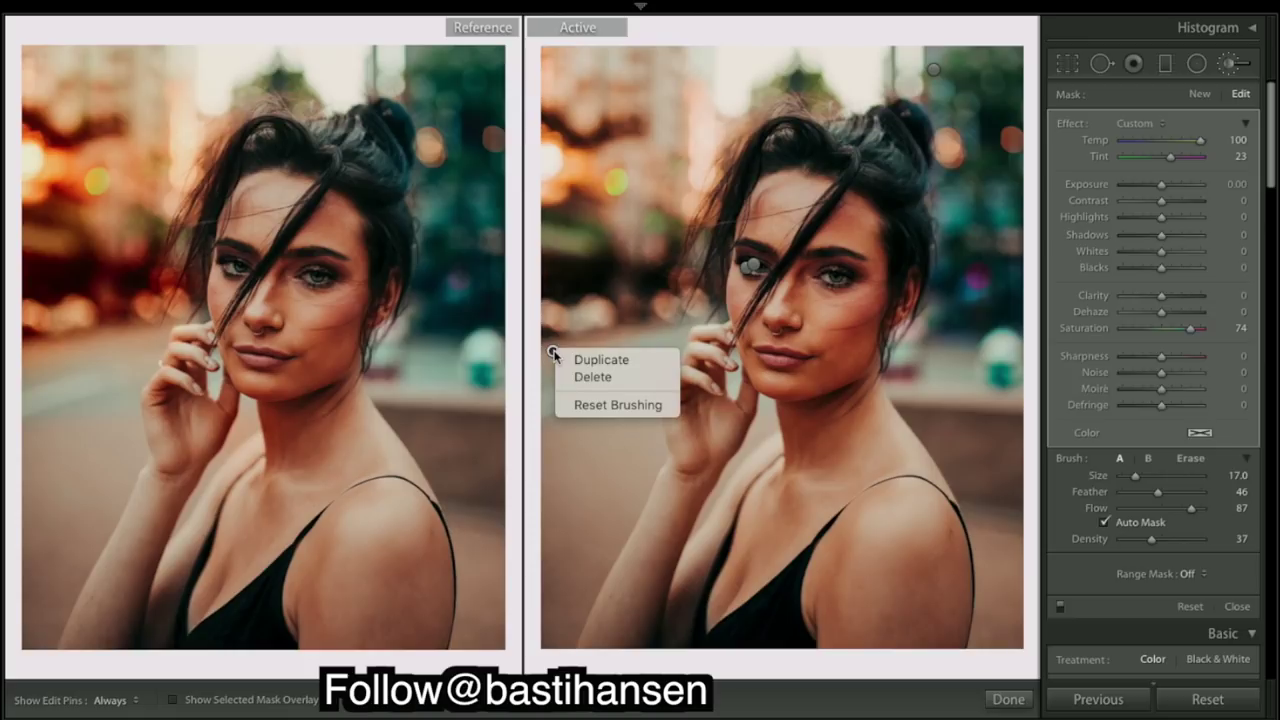
left_click(612, 360)
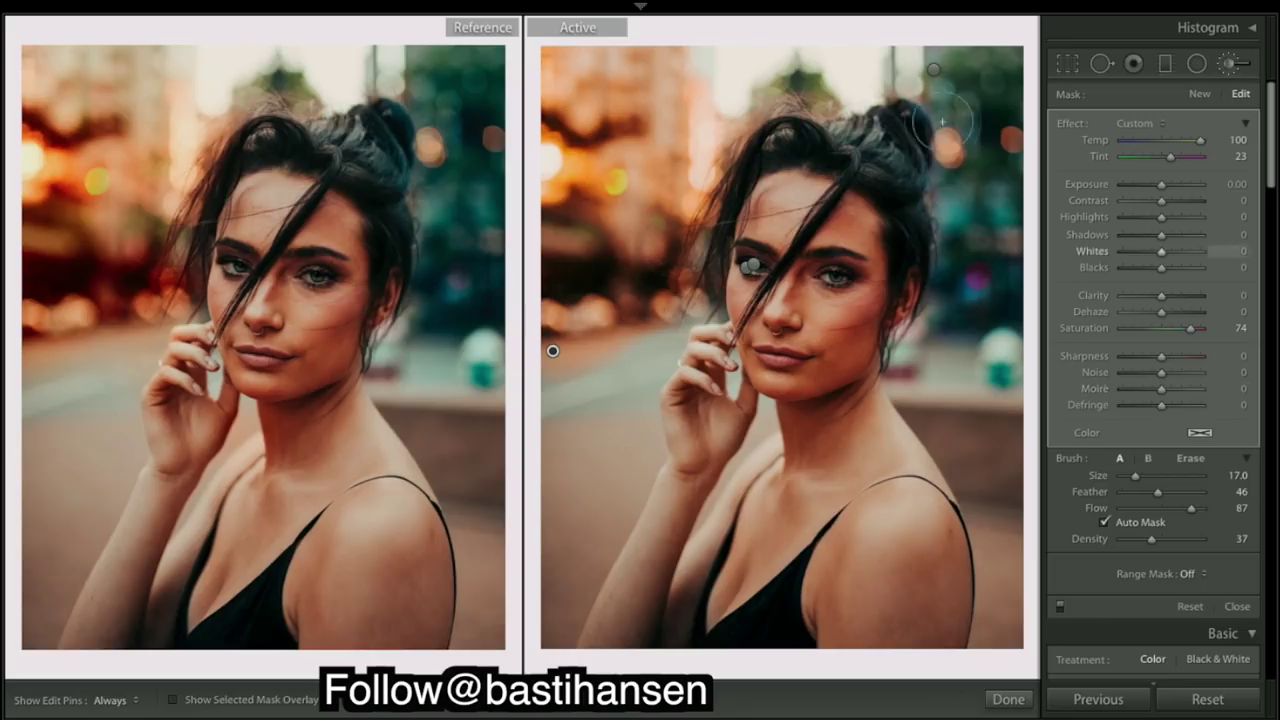
left_click(1008, 699)
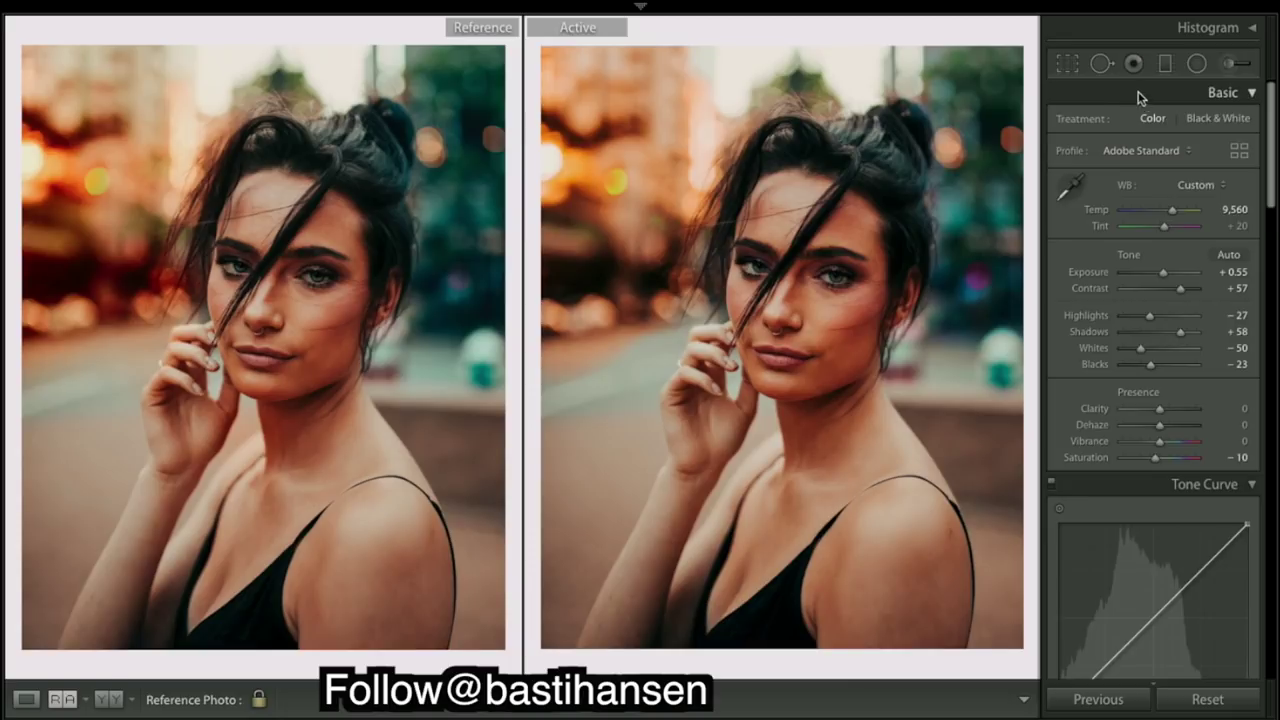
Reopen the duplicated left background mask and set its Saturation to 56.
left_click(1230, 65)
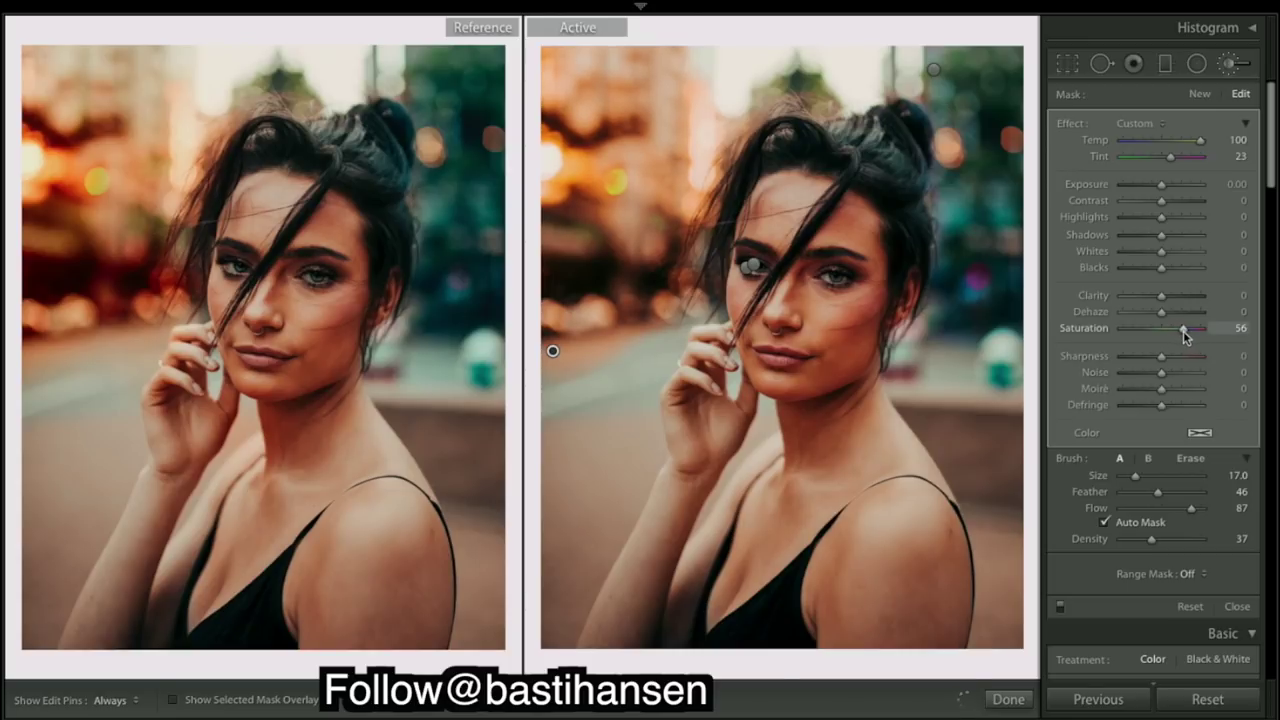
left_click_drag(1183, 331, 1182, 331)
left_click(1231, 64)
Paint another Adjustment Brush mask over the dark background area left of the woman's hair, with the edit pins hidden while painting.
left_click(1231, 64)
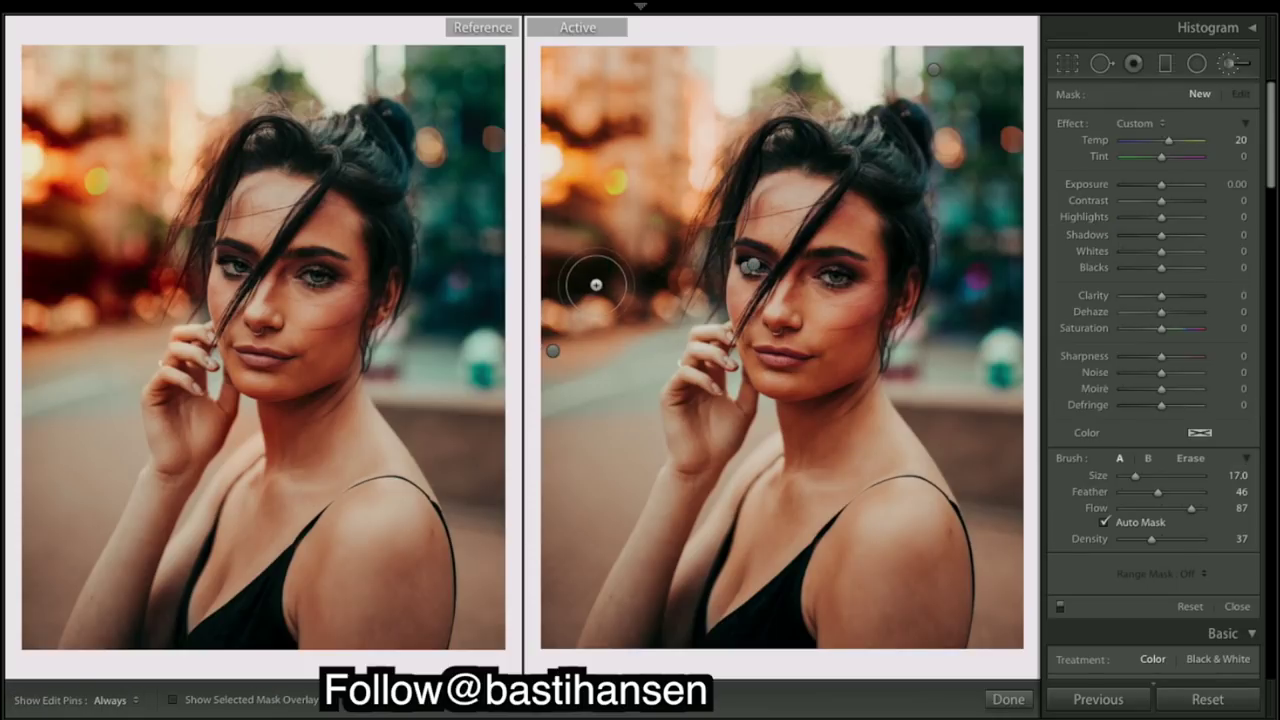
key("h")
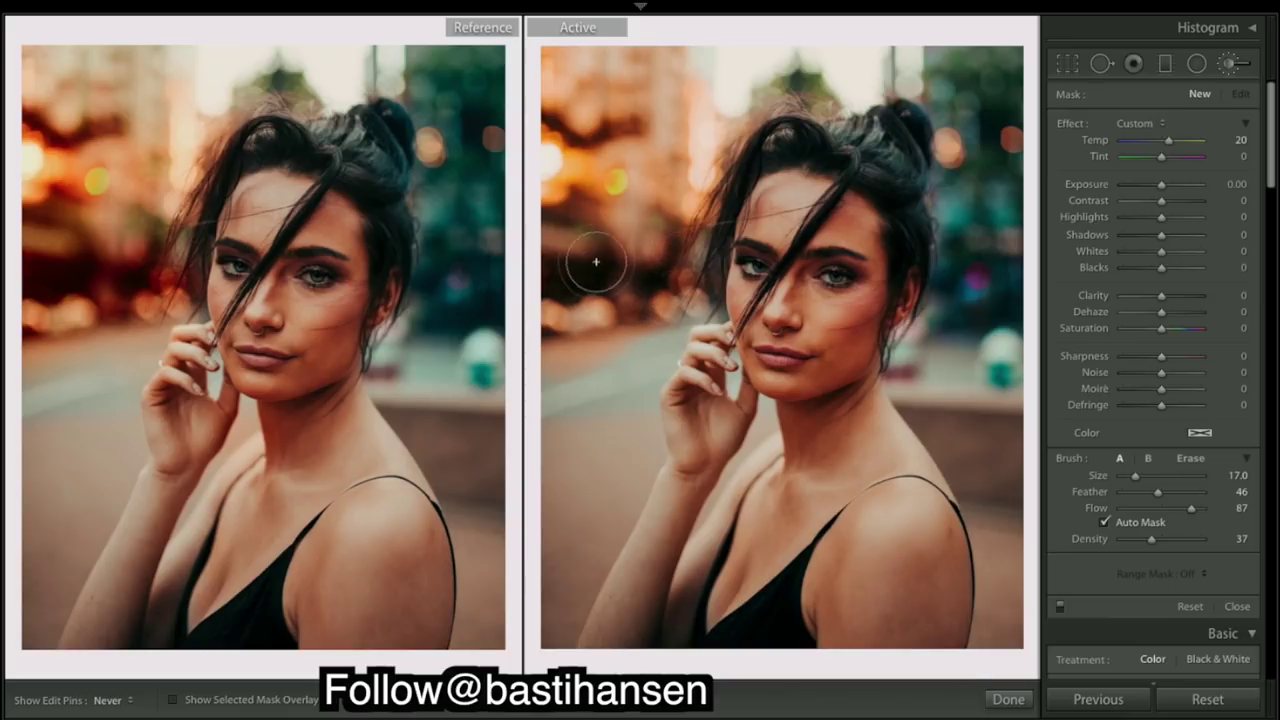
left_click(949, 241)
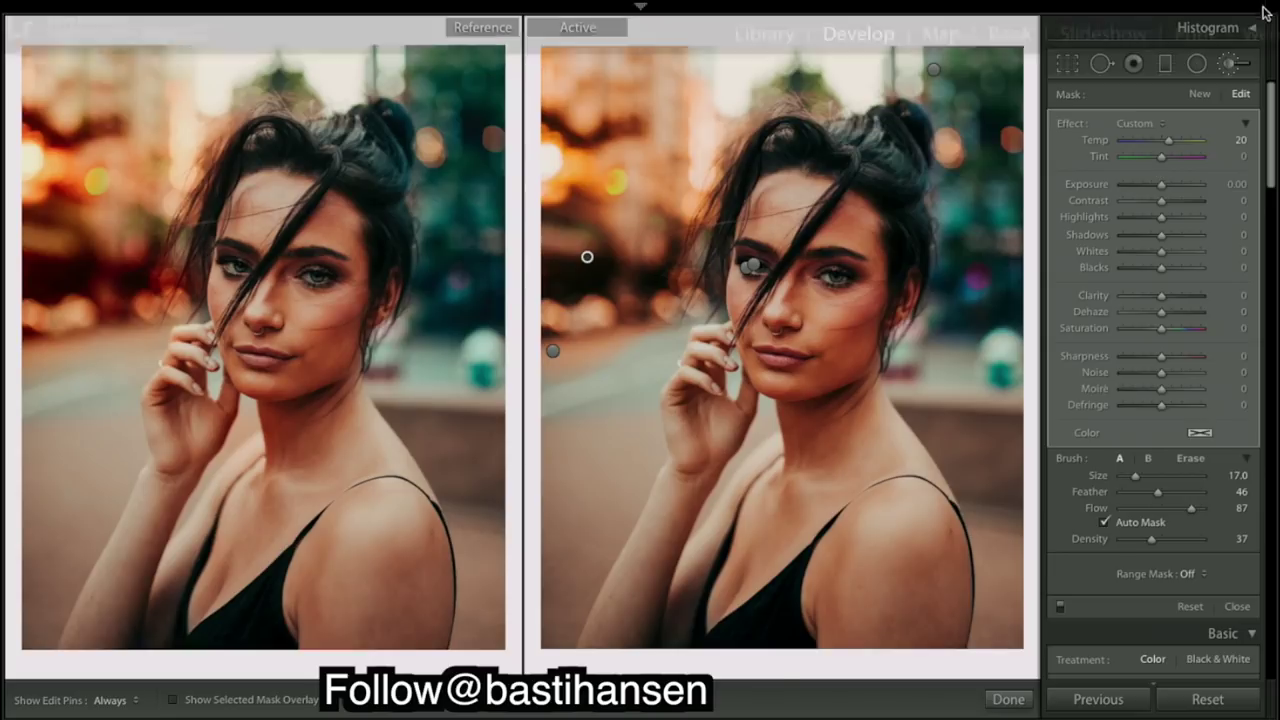
Set the dark left-area mask's Temp to 31, Tint to 100 and Saturation to 54.
left_click_drag(1168, 142, 1200, 140)
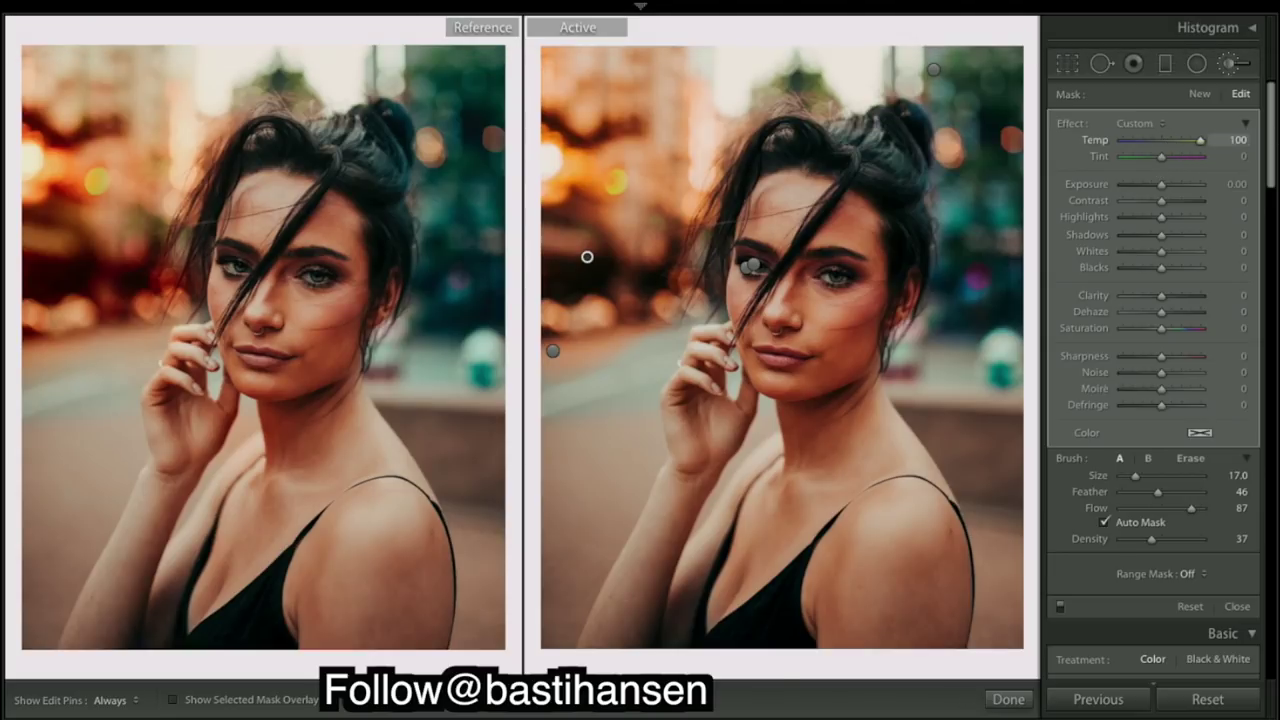
left_click_drag(1181, 157, 1200, 162)
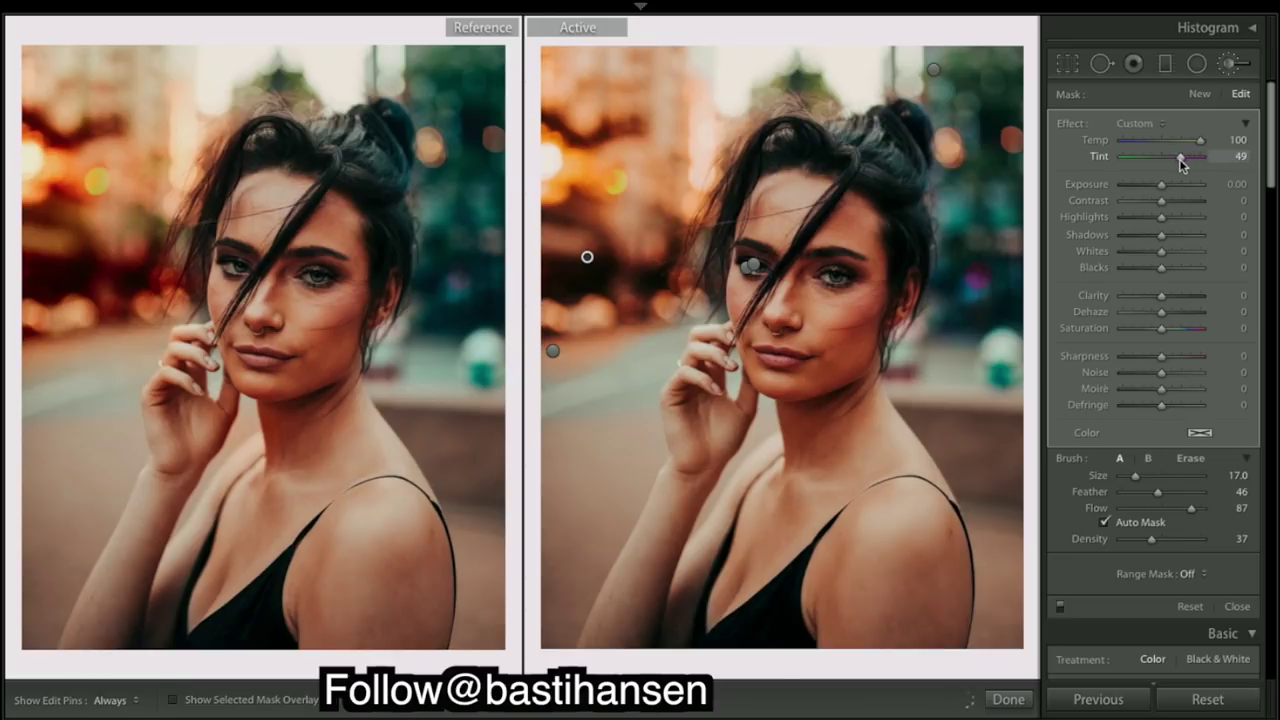
left_click_drag(1181, 163, 1187, 163)
left_click_drag(1161, 328, 1190, 332)
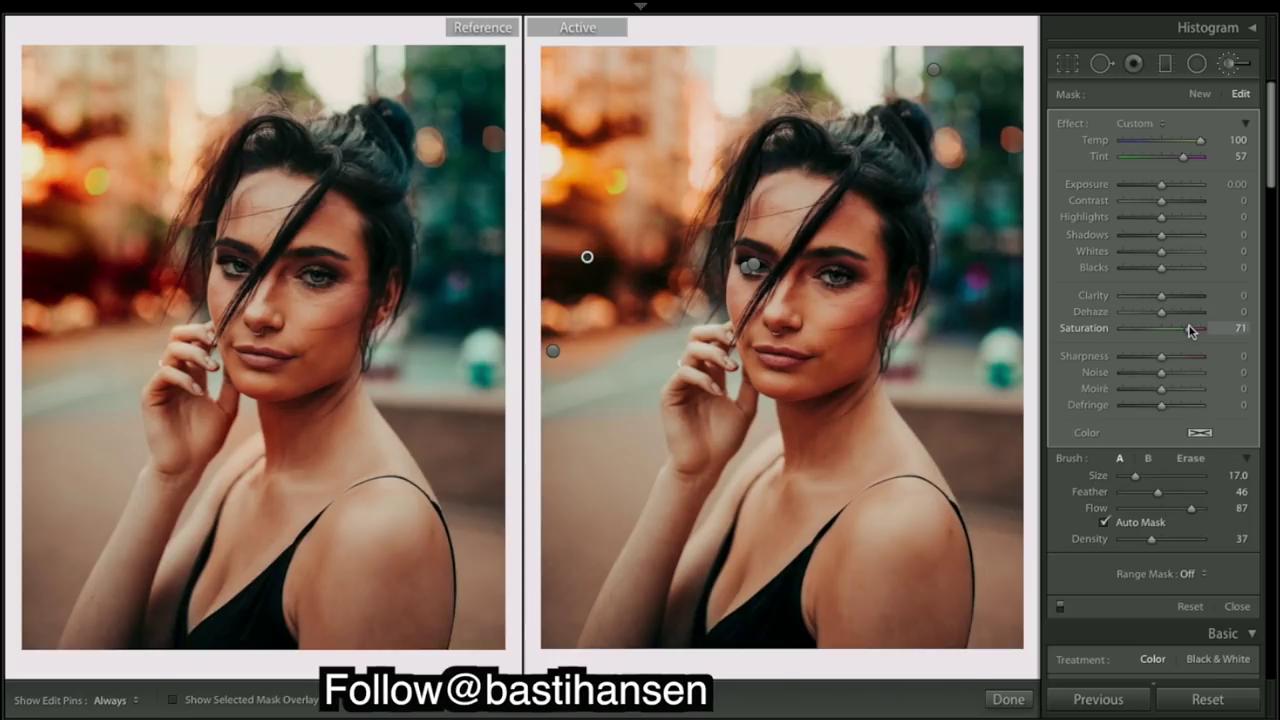
left_click_drag(1185, 325, 1182, 326)
left_click_drag(1185, 161, 1201, 167)
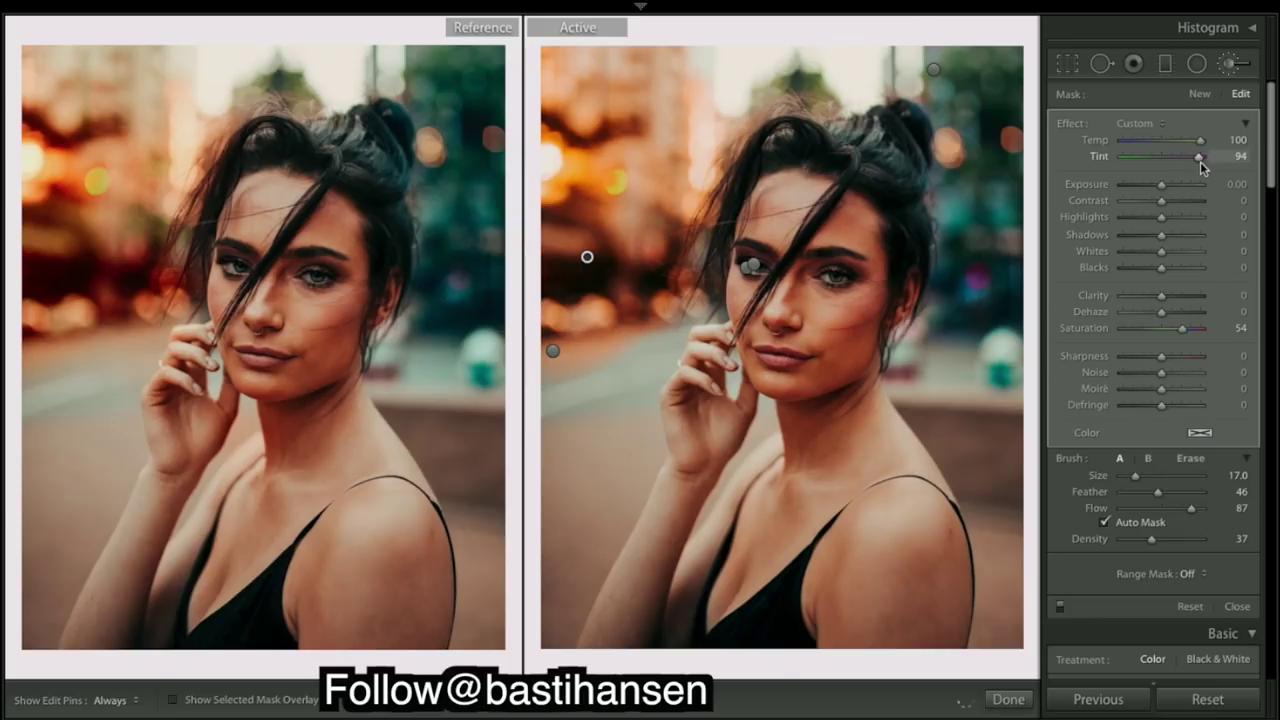
left_click_drag(1204, 143, 1177, 155)
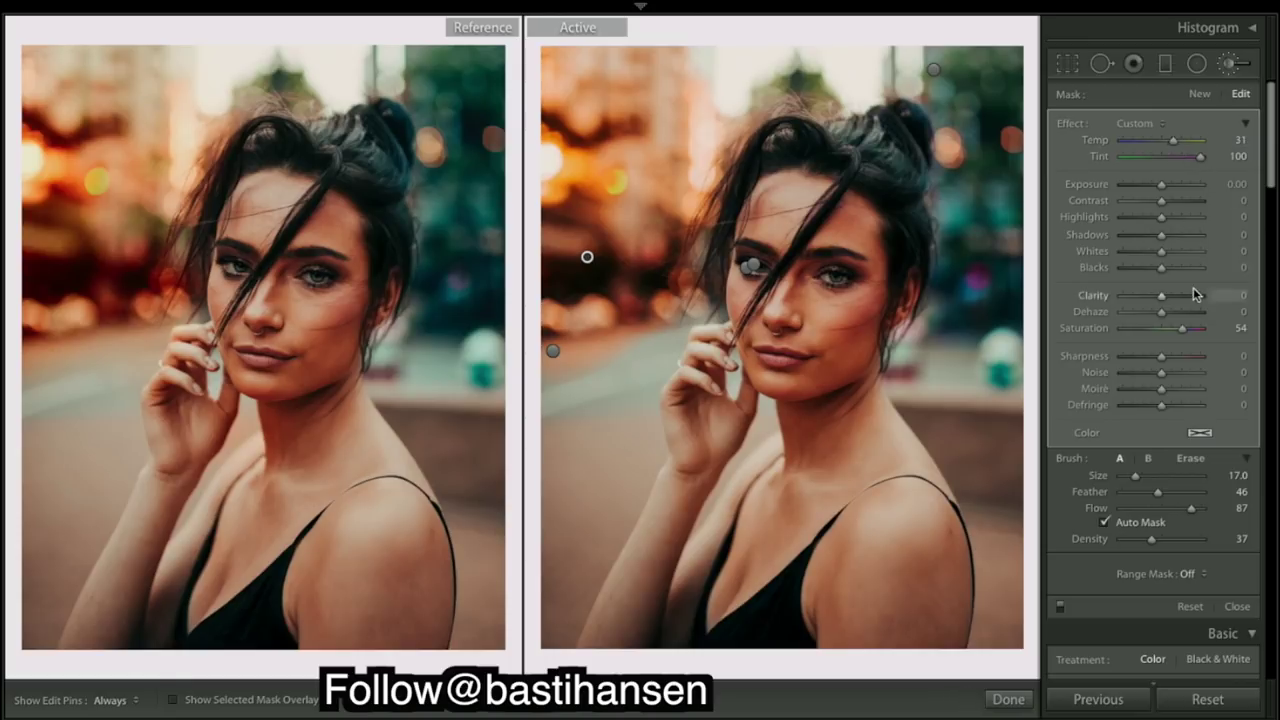
Give the dark left-area mask a pale red color with hue 11 and saturation 23, and finish the brush edit.
left_click(1201, 440)
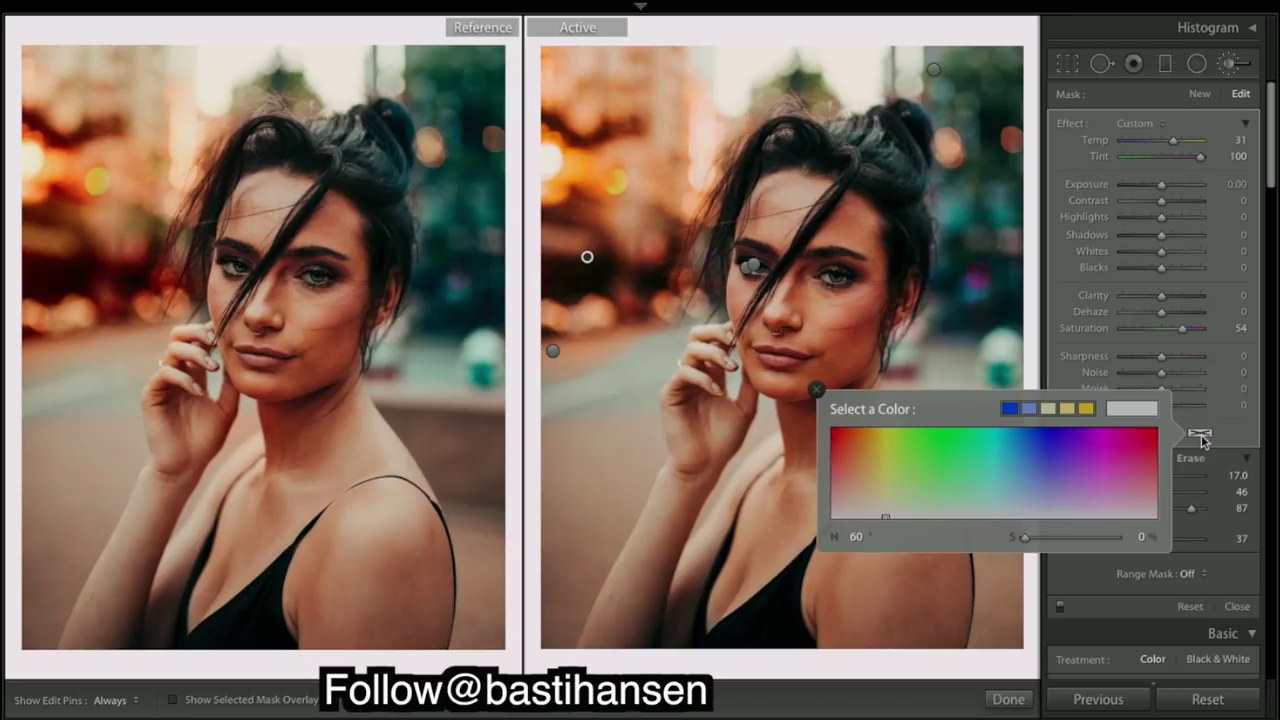
left_click_drag(1063, 491, 841, 496)
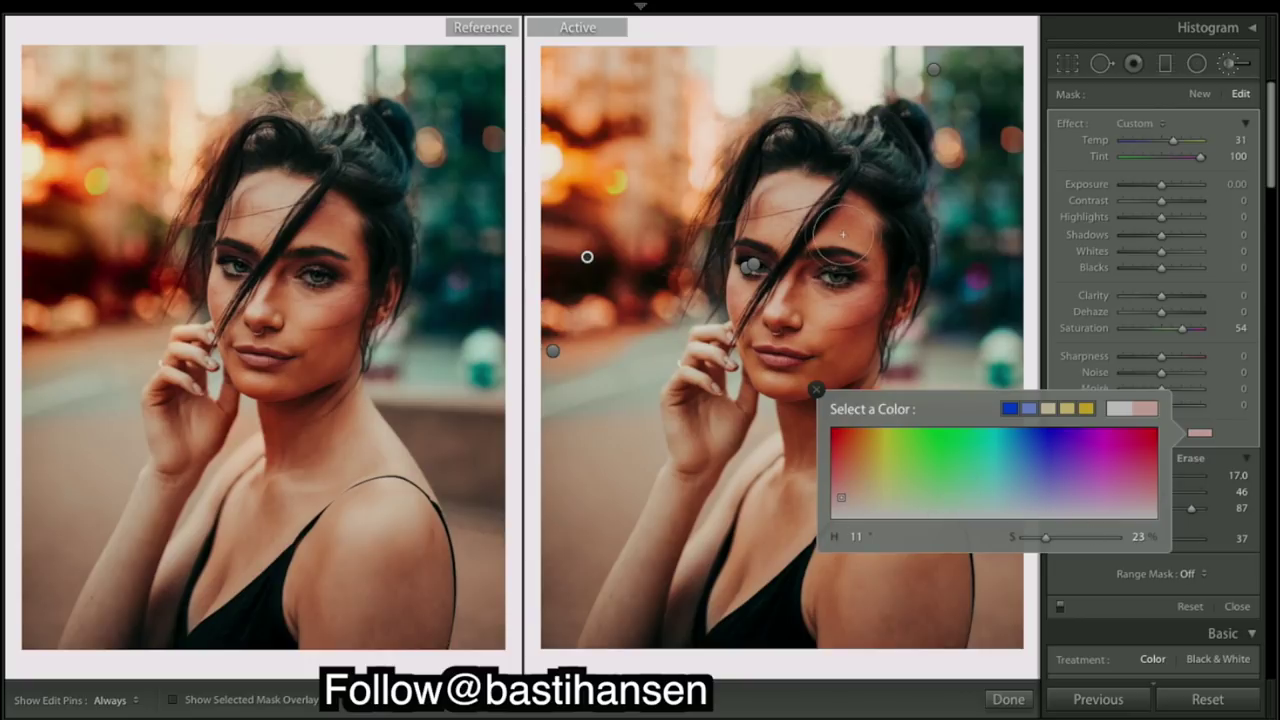
left_click(816, 389)
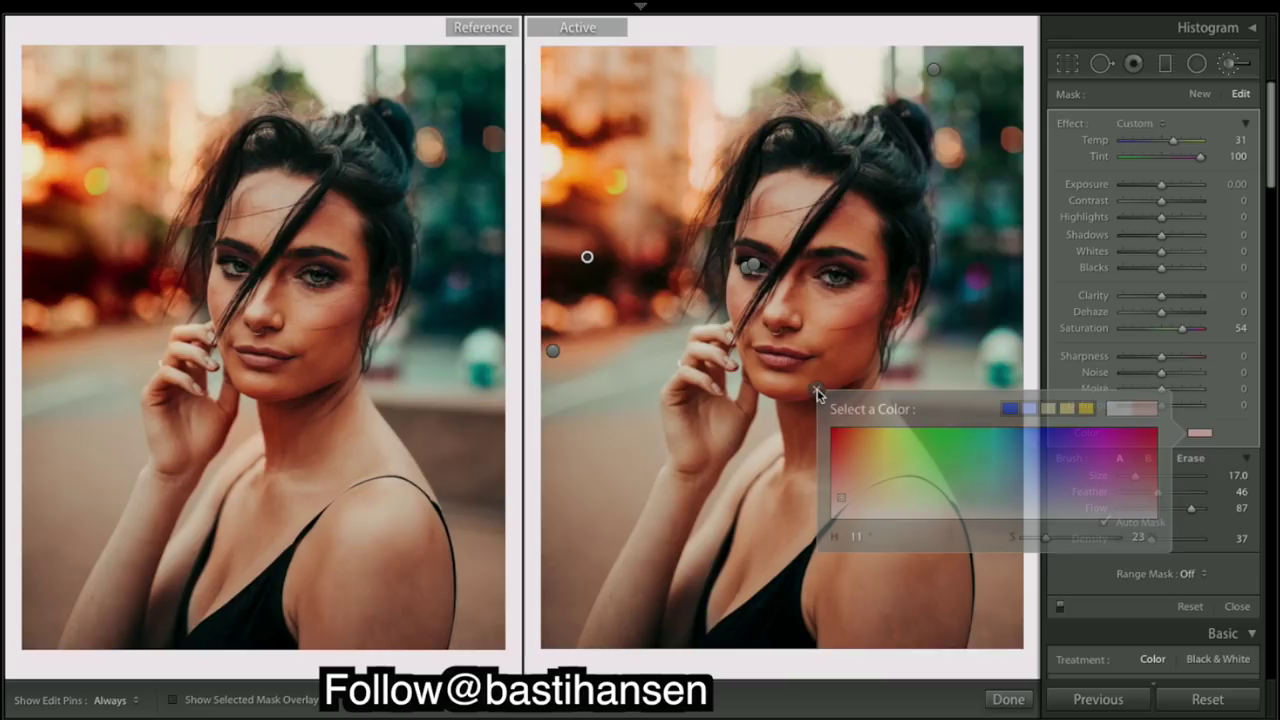
left_click(1008, 699)
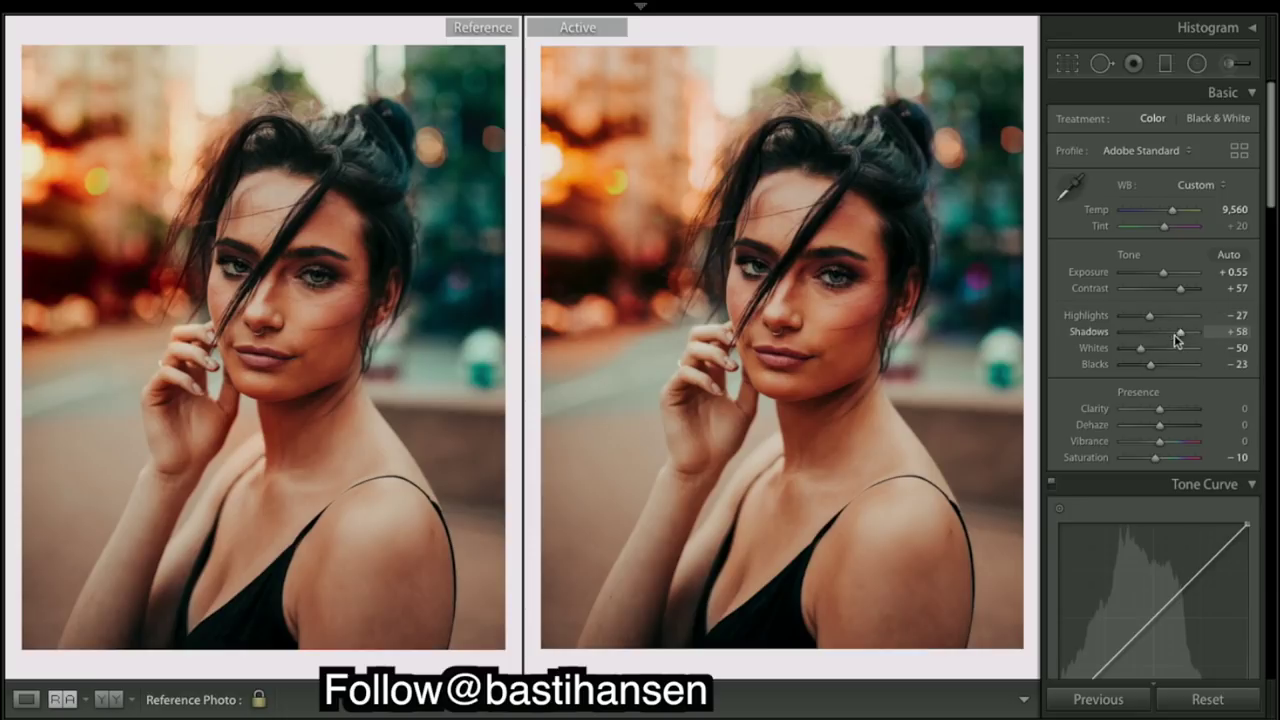
Fine-tune the photo's global Blacks to −21 and Shadows to +58.
left_click_drag(1151, 366, 1154, 366)
left_click_drag(1182, 337, 1180, 337)
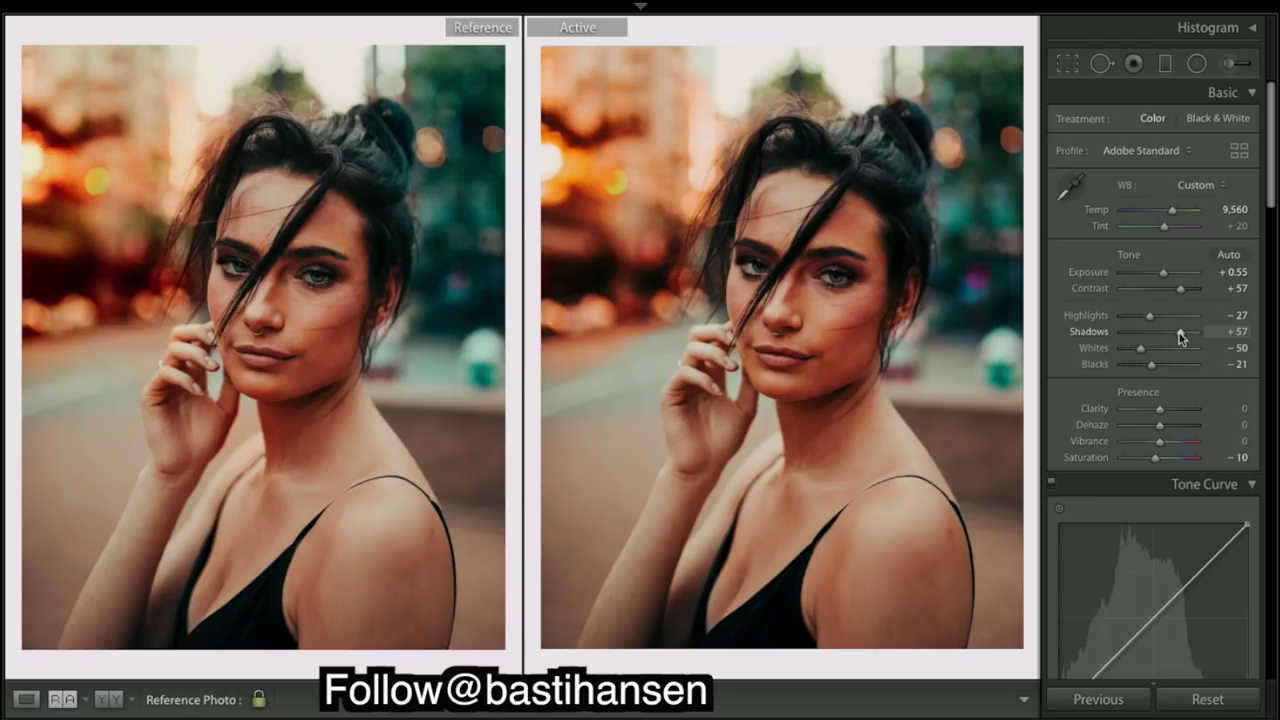
left_click_drag(1181, 338, 1182, 338)
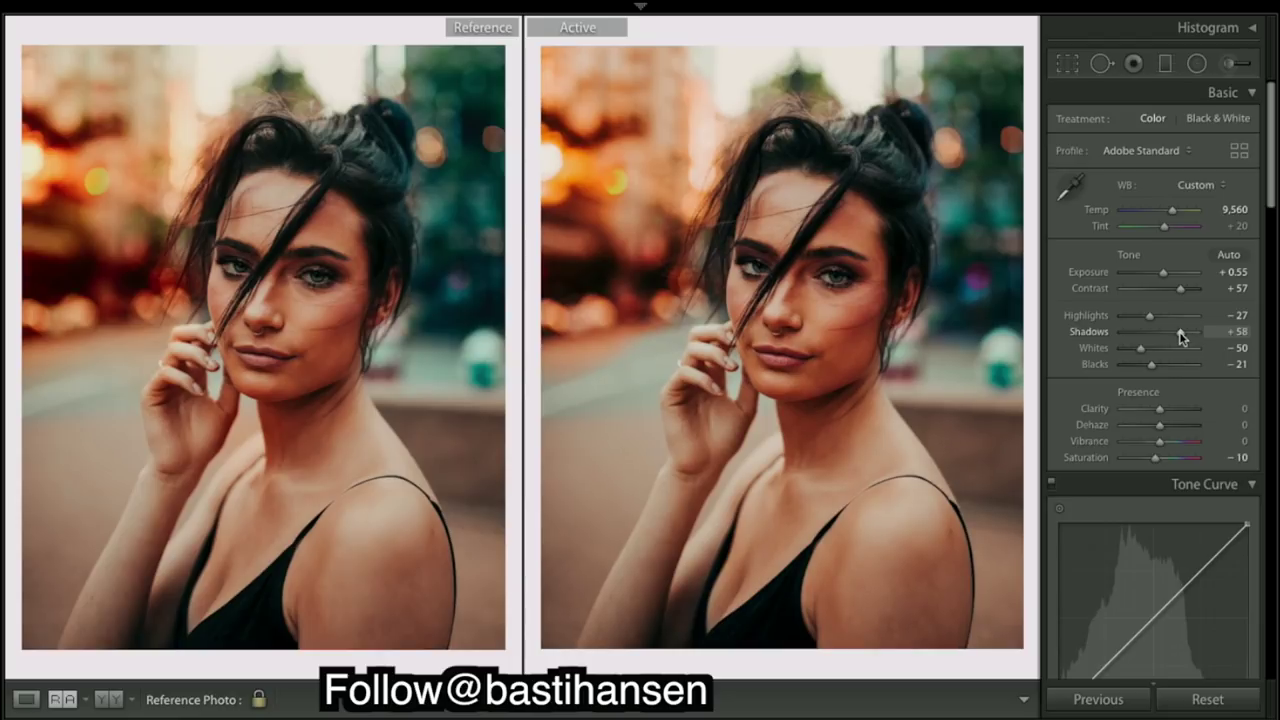